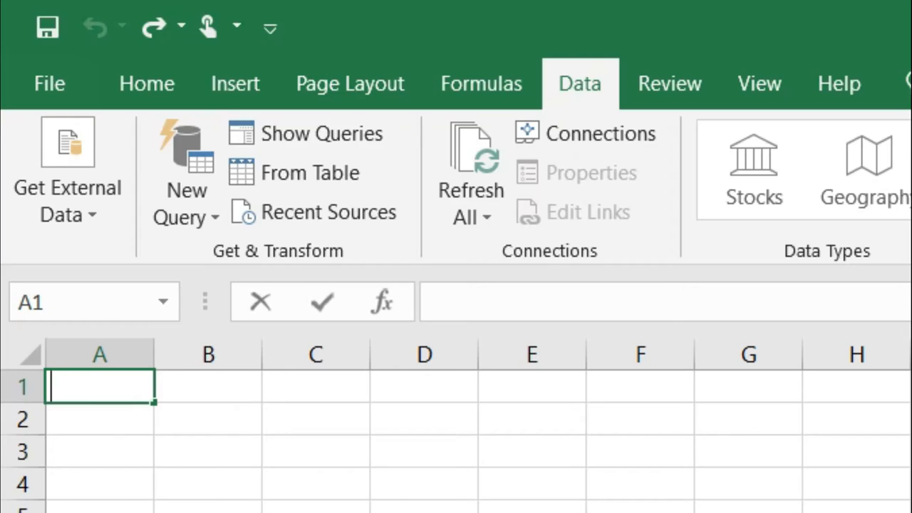
# - Enter the column headers Sr.No., Name of Student, Date of Birth and Gender in cells A1 to D1
pyautogui.write('Sr.No.')
pyautogui.press('Tab')
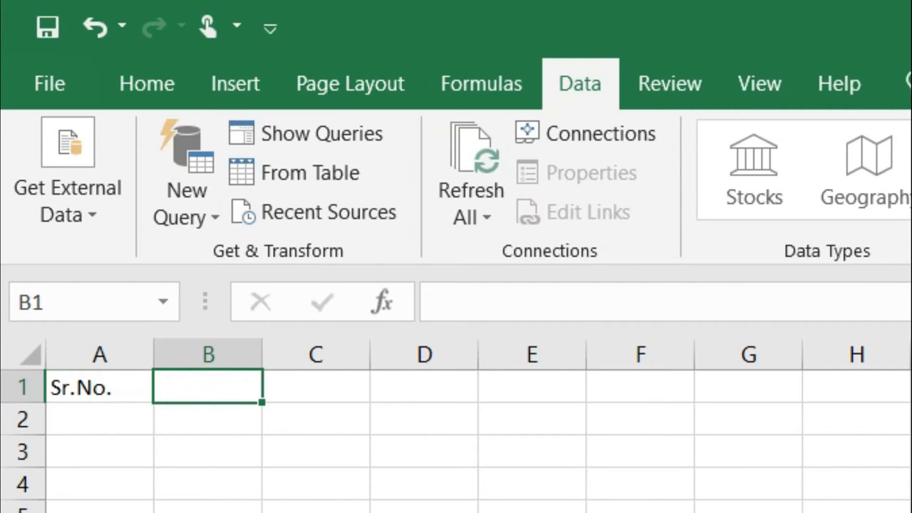
pyautogui.write('Name of ')
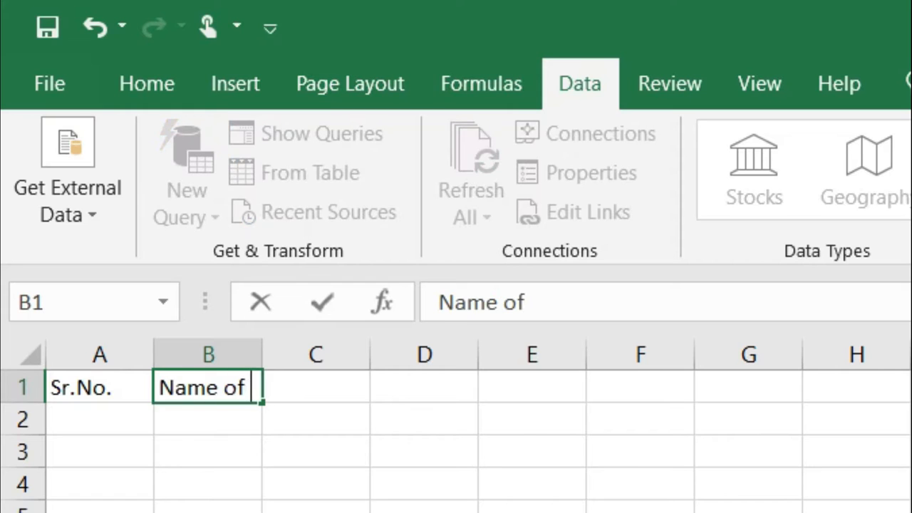
pyautogui.write('Student')
pyautogui.press('Tab')
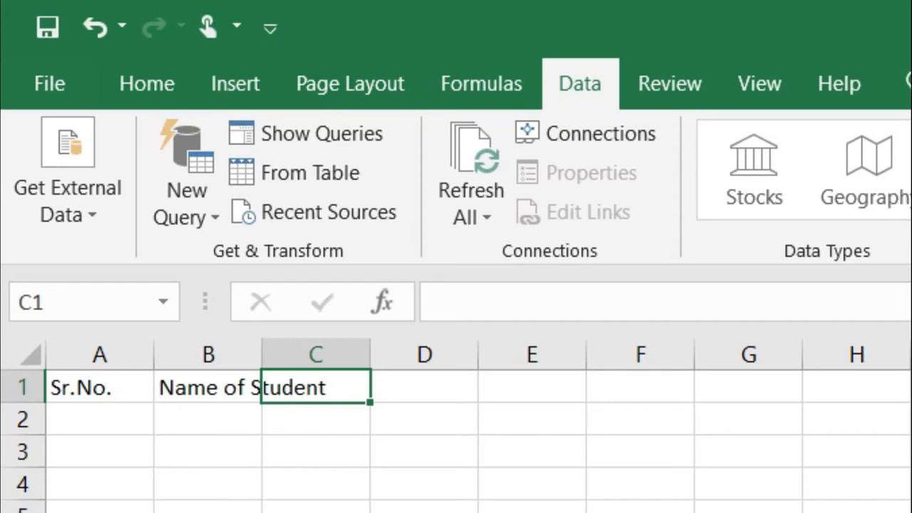
pyautogui.write('Date of Bir')
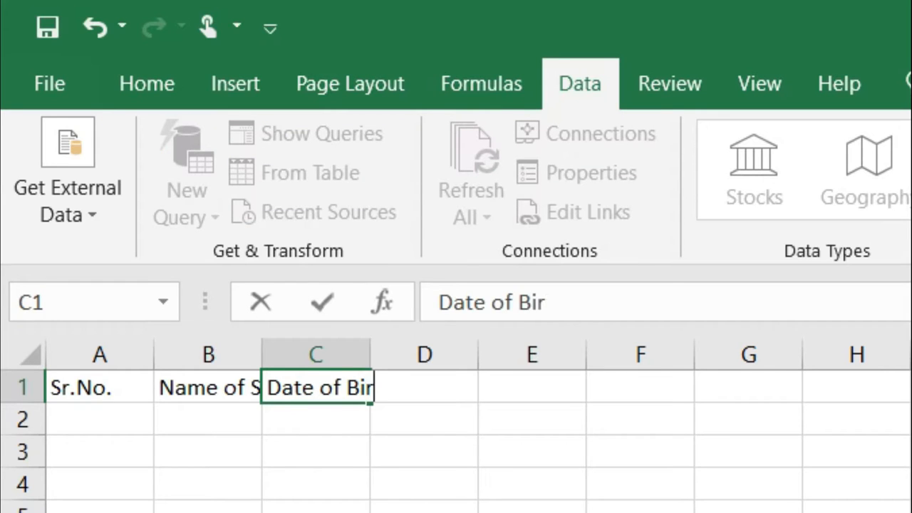
pyautogui.write('th')
pyautogui.press('Tab')
pyautogui.write('Gender')
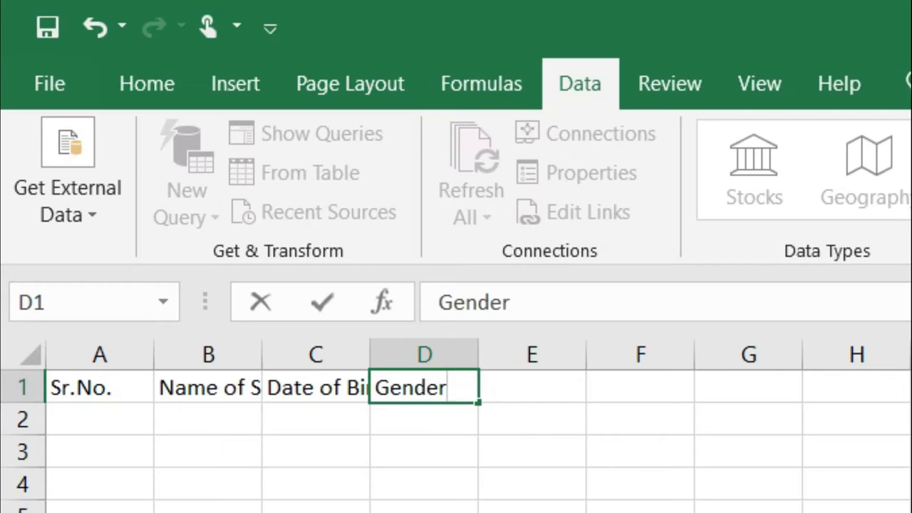
pyautogui.press('Tab')
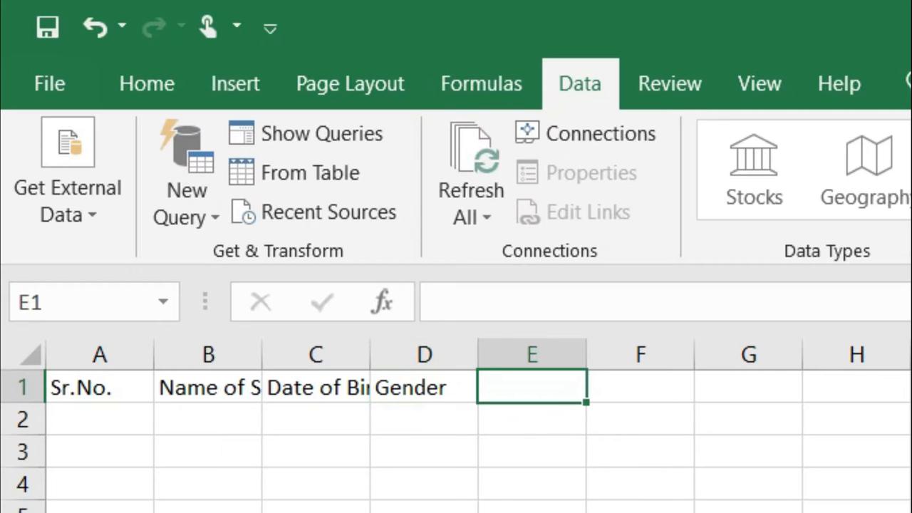
pyautogui.write('Marks')
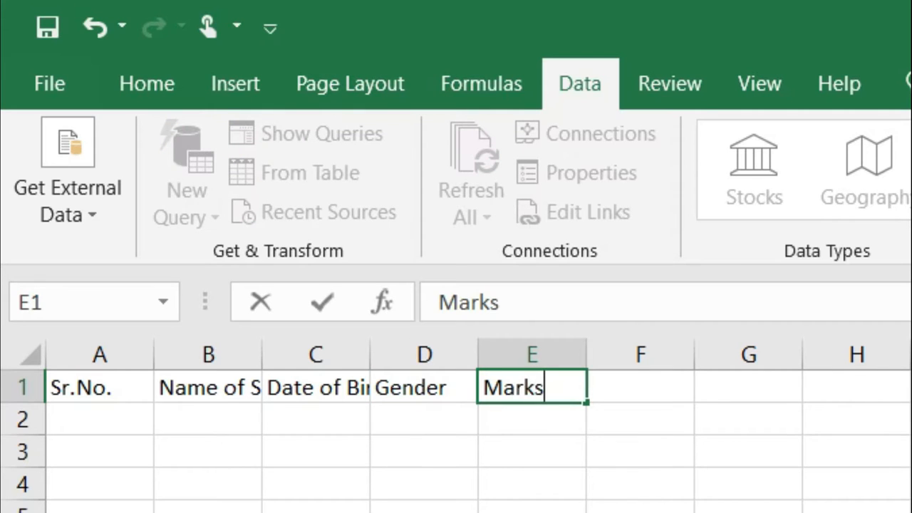
pyautogui.press('Tab')
pyautogui.write('percenta')
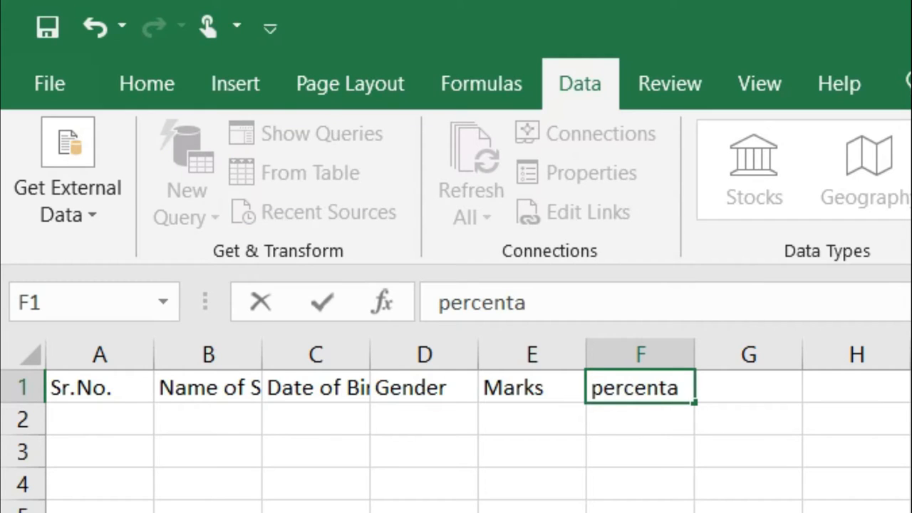
pyautogui.press('BackSpace')
pyautogui.press('BackSpace')
pyautogui.press('BackSpace')
pyautogui.press('BackSpace')
pyautogui.press('BackSpace')
pyautogui.press('BackSpace')
pyautogui.press('BackSpace')
pyautogui.press('BackSpace')
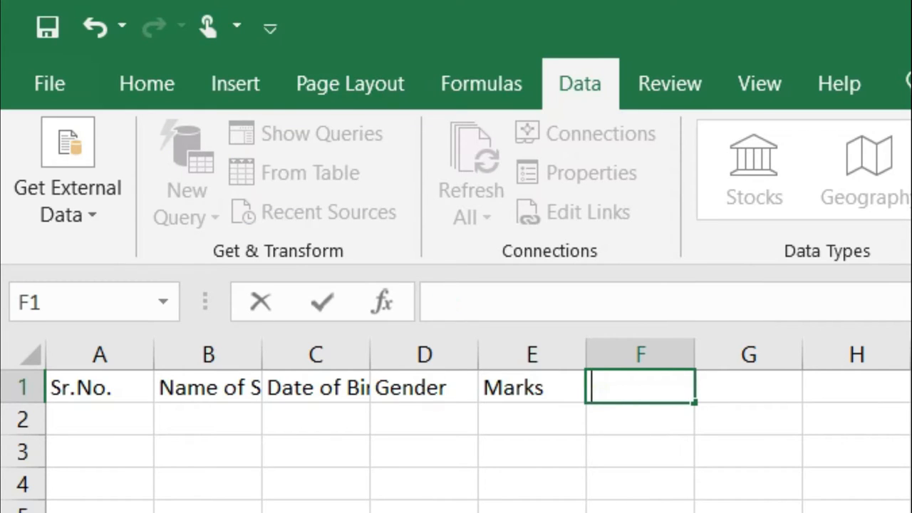
pyautogui.press('Left')
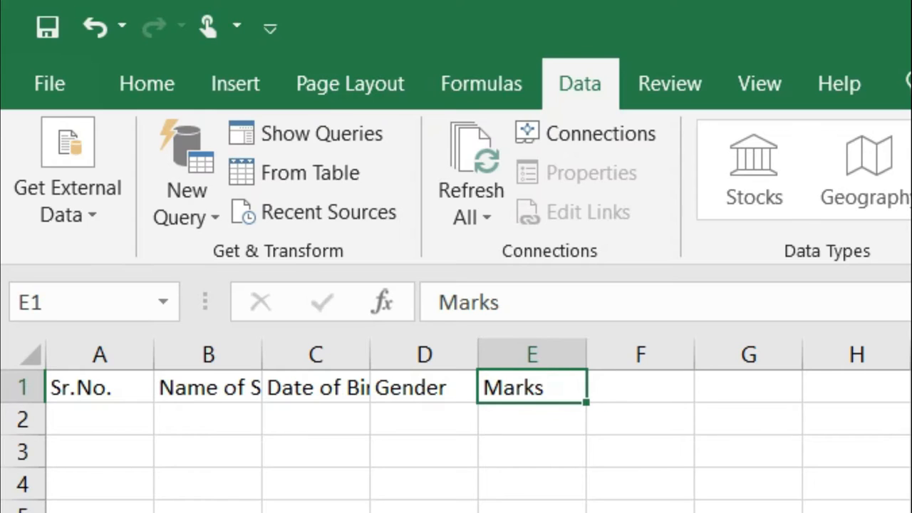
# - Enter the column headers Physics, Chemsitry and Total in cells E1 to G1
pyautogui.write('Physics')
pyautogui.press('Tab')
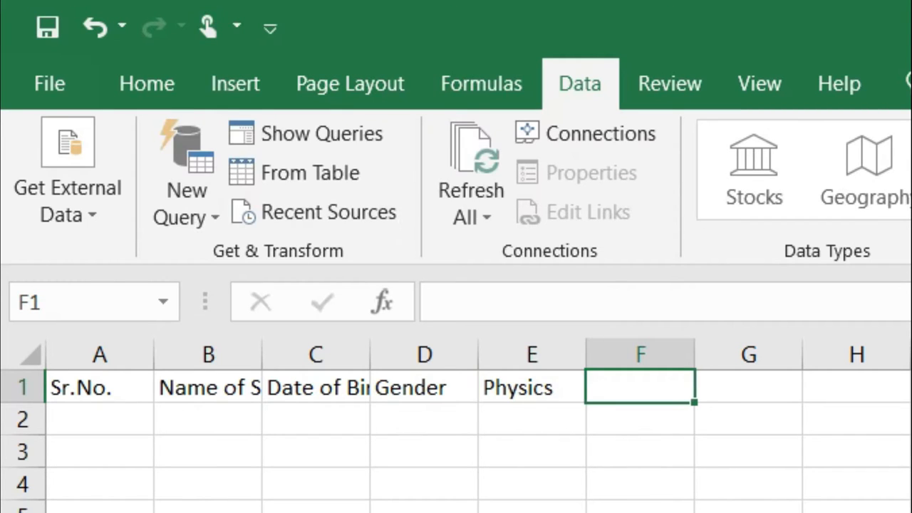
pyautogui.write('Chemsis')
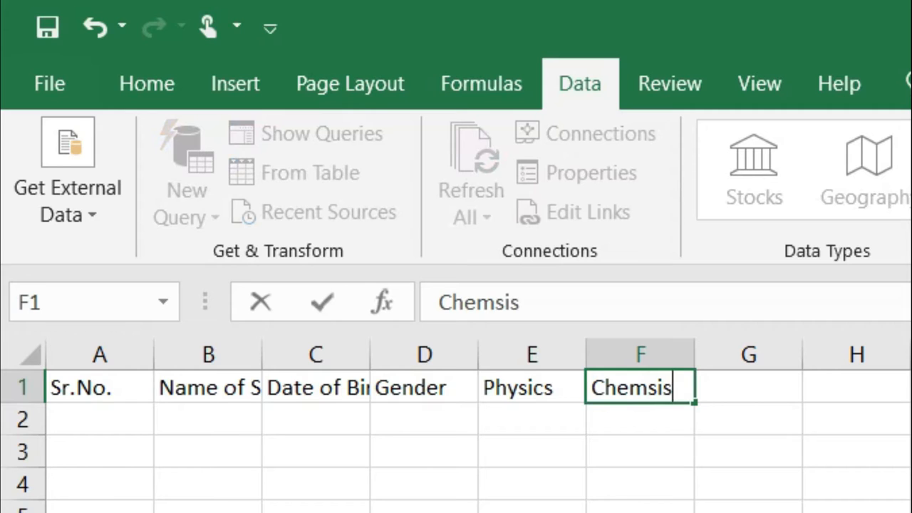
pyautogui.press('BackSpace')
pyautogui.write('try')
pyautogui.press('Tab')
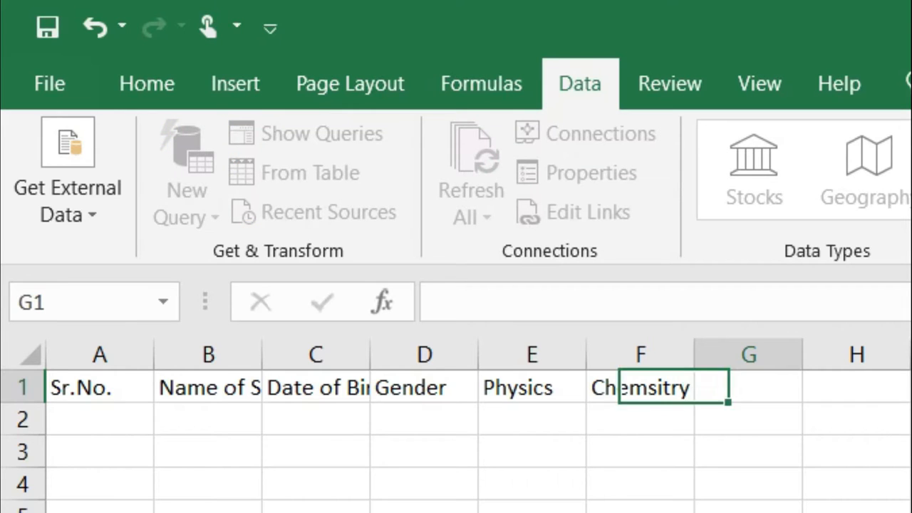
pyautogui.write('Total')
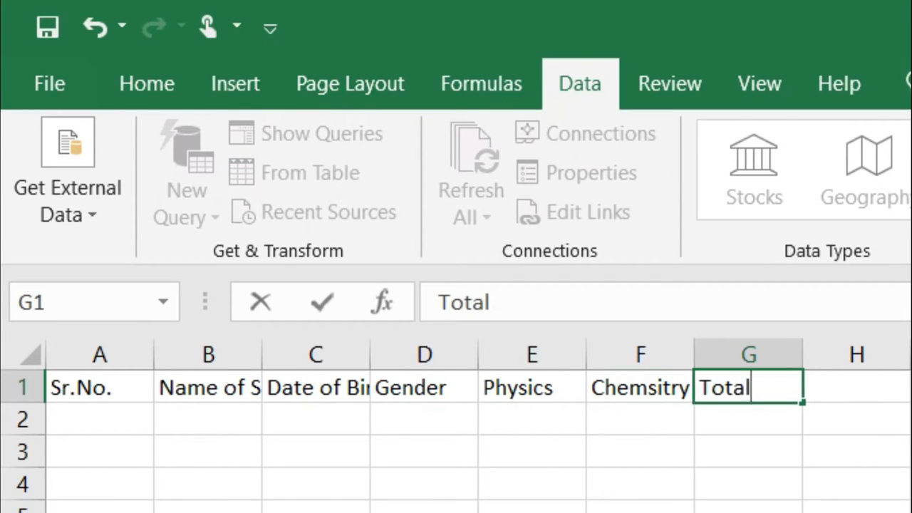
pyautogui.press('Tab')
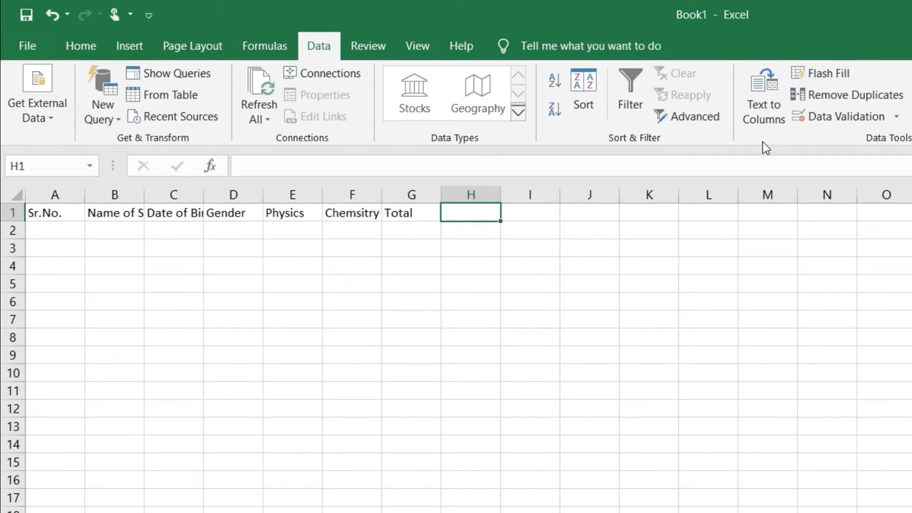
pyautogui.click(896, 121)
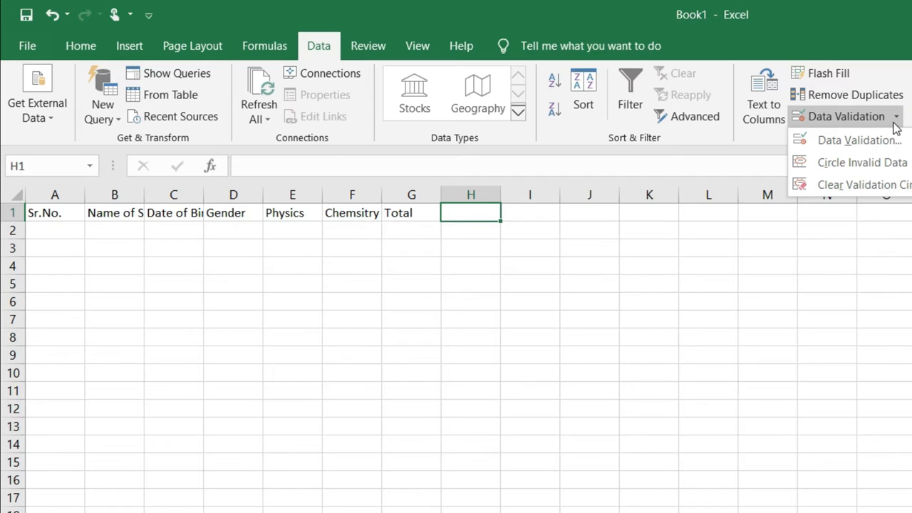
pyautogui.click(816, 293)
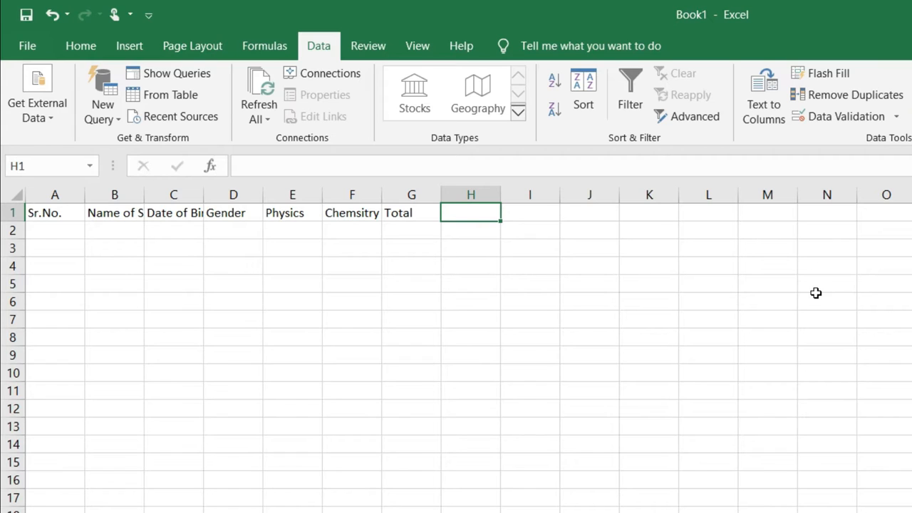
# - Enter the sample values 1, 1.2, 21-05-2020 and Sunny down column N, starting in cell N6
pyautogui.click(815, 293)
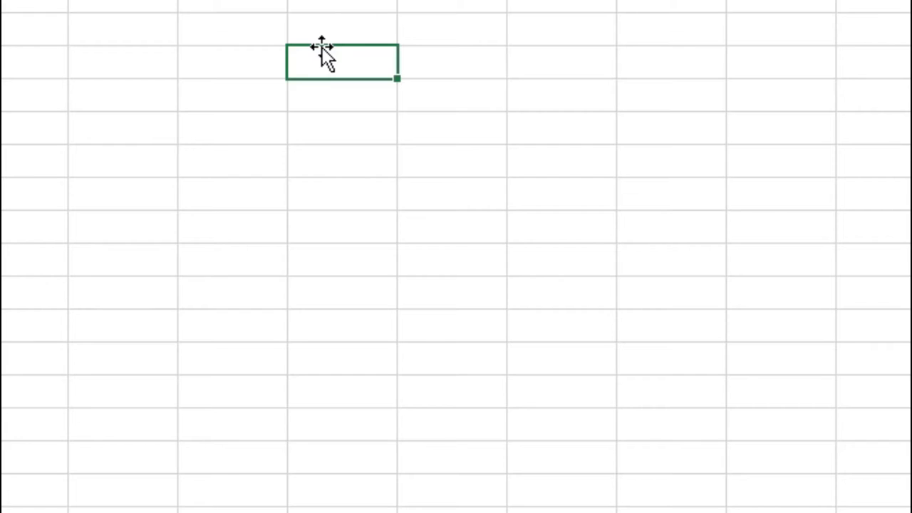
pyautogui.write('1')
pyautogui.press('Return')
pyautogui.write('1.2')
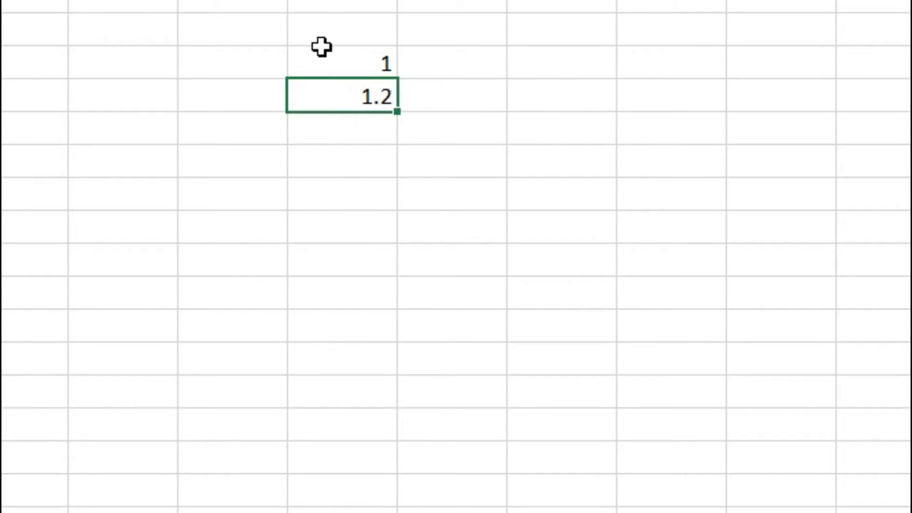
pyautogui.press('Return')
pyautogui.write('21-')
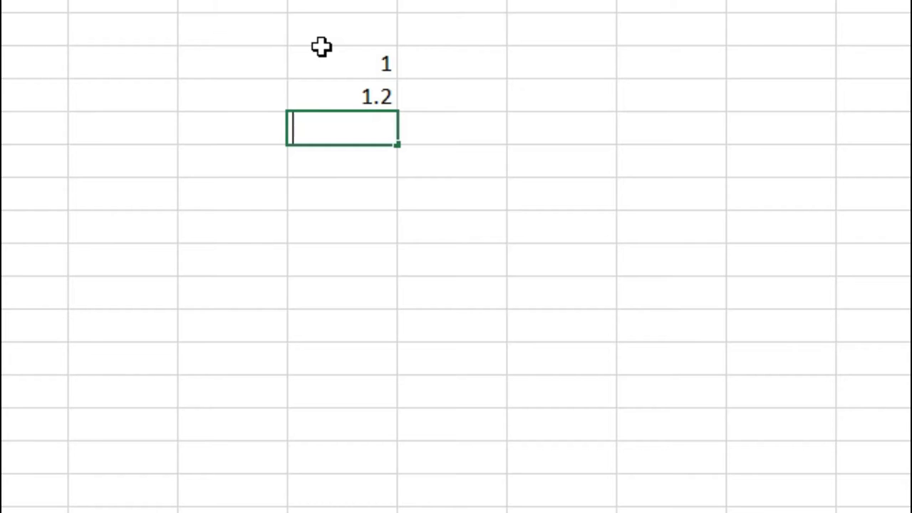
pyautogui.write('05-2020')
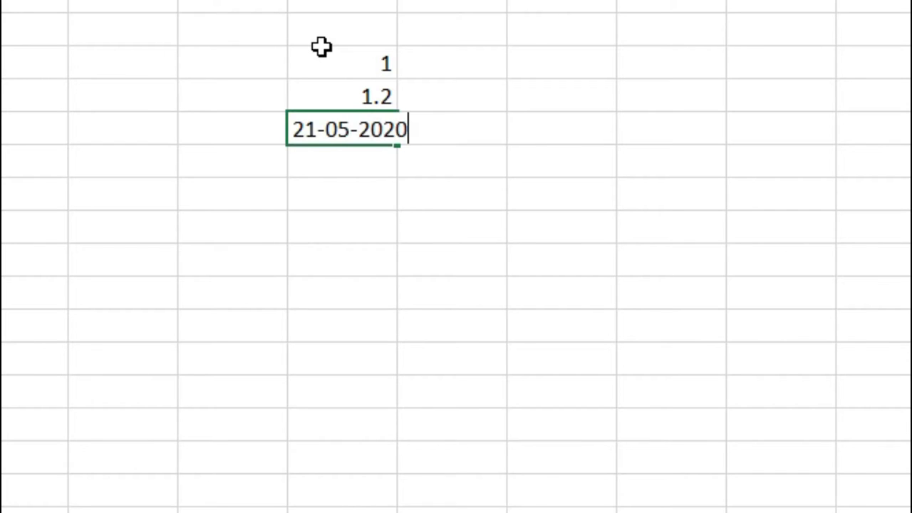
pyautogui.press('Return')
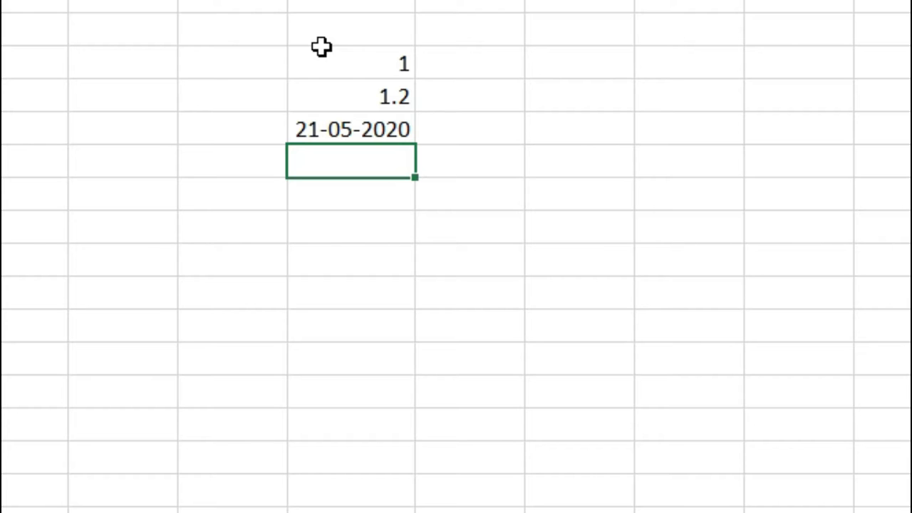
pyautogui.write('Sunny')
pyautogui.press('Return')
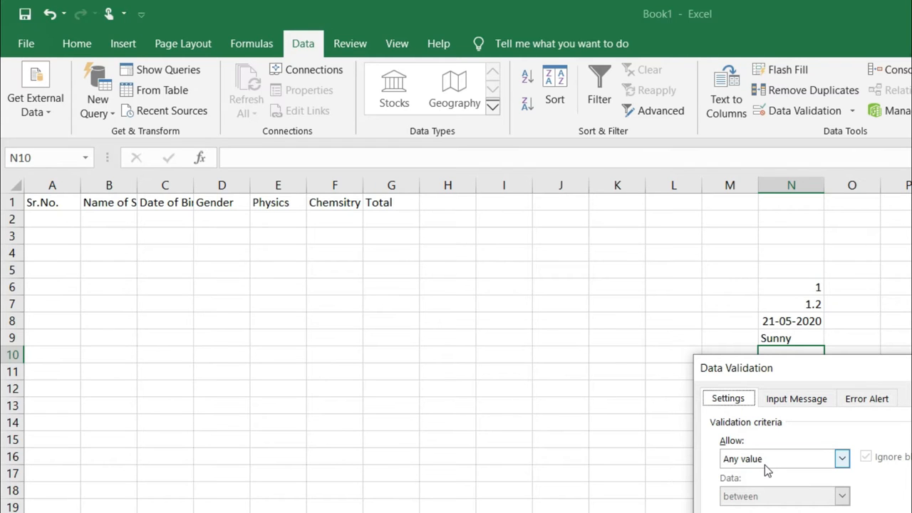
pyautogui.click(765, 464)
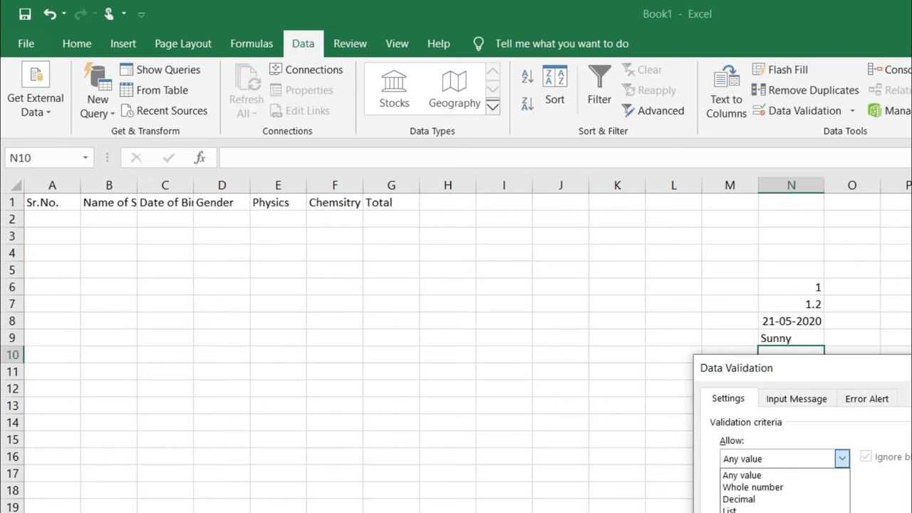
pyautogui.click(740, 512)
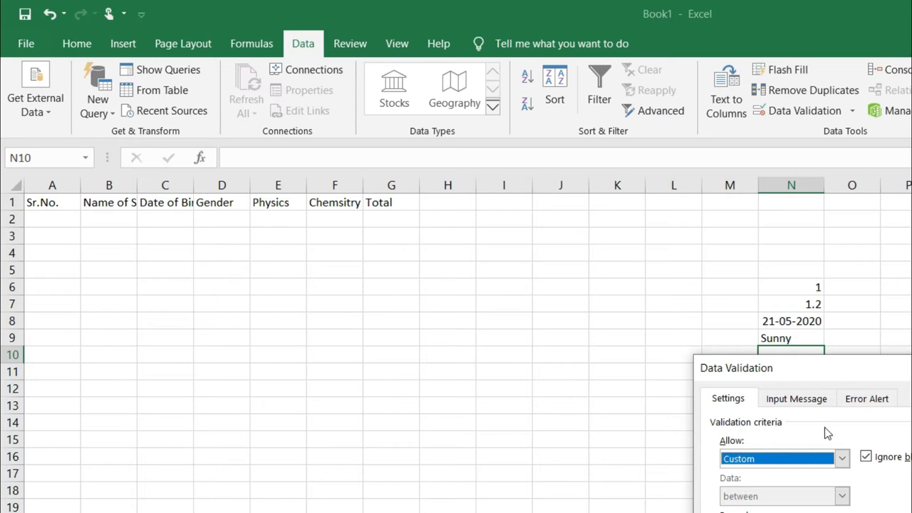
pyautogui.click(805, 403)
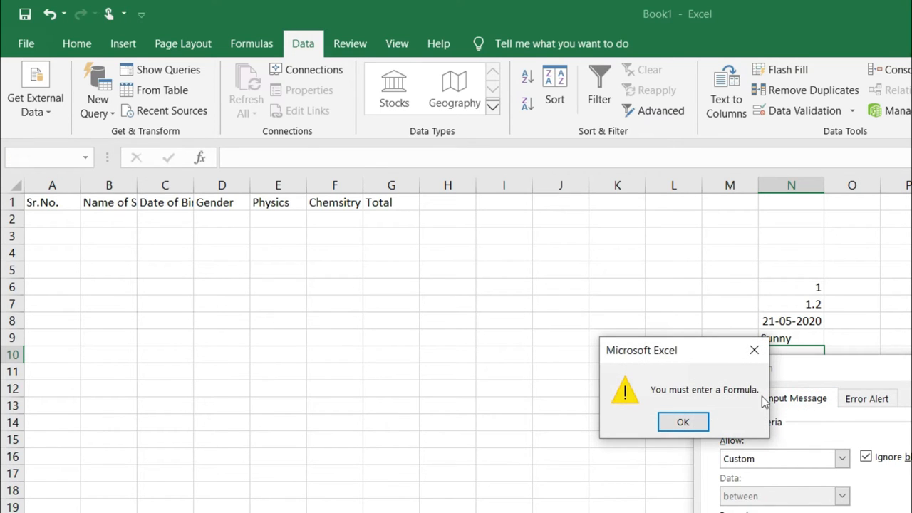
pyautogui.click(750, 351)
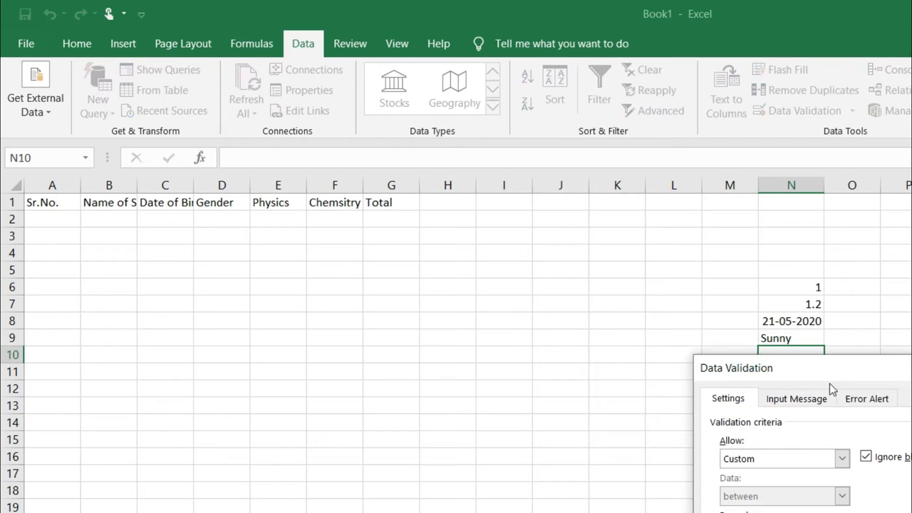
pyautogui.click(761, 456)
pyautogui.click(760, 475)
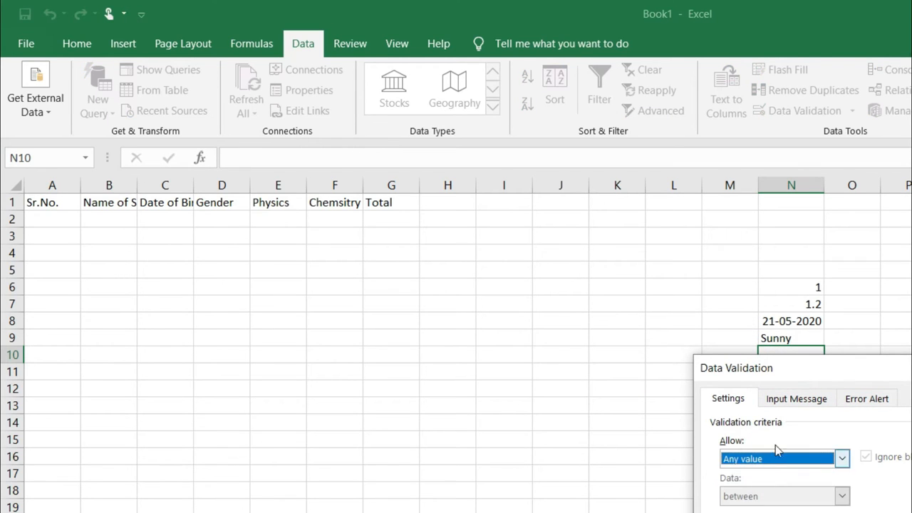
# - Give cell N10 a validation input message titled Alert with the text "Enter any value in the Cell"
pyautogui.click(787, 403)
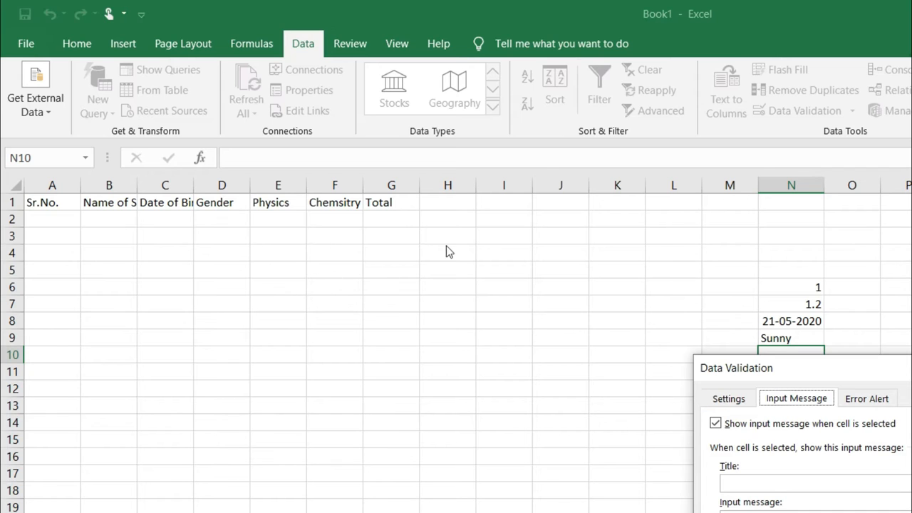
pyautogui.click(484, 245)
pyautogui.moveTo(725, 369); pyautogui.dragTo(761, 420)
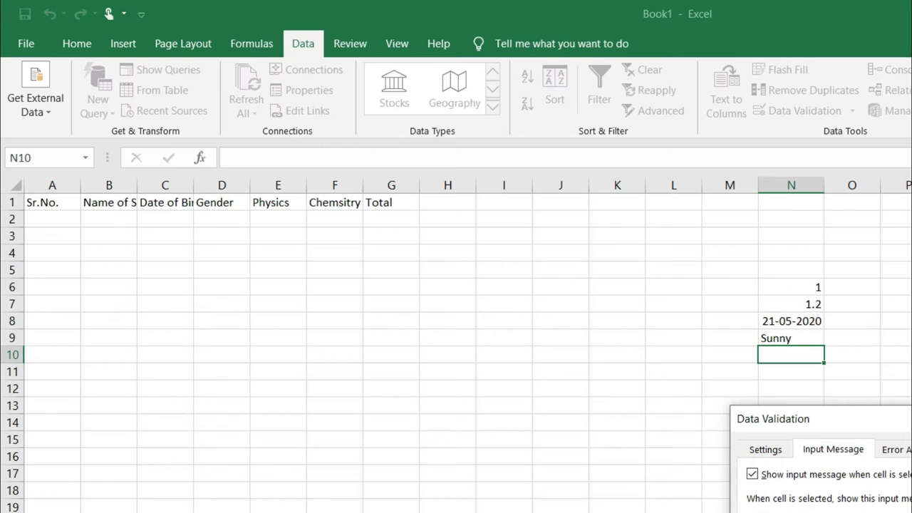
pyautogui.press('Return')
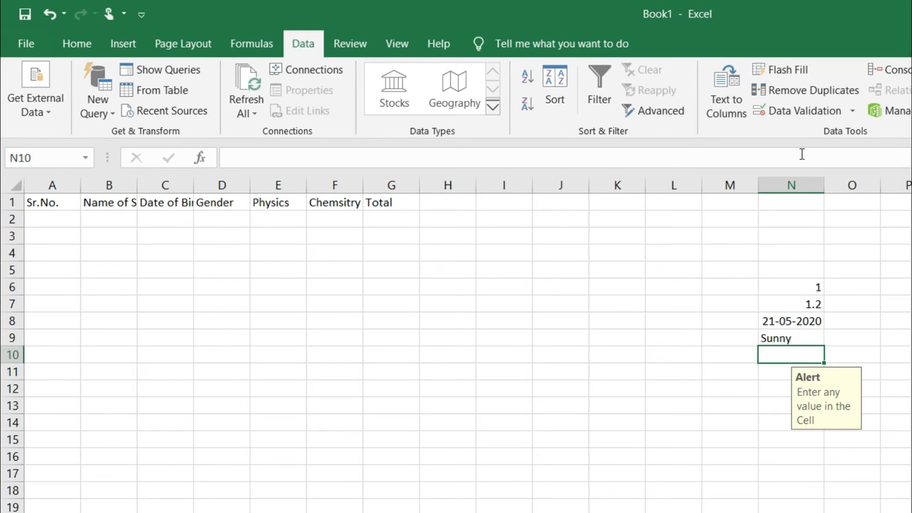
# - Review the input message and error alert options in cell N10's data validation settings, keeping both enabled
pyautogui.click(815, 115)
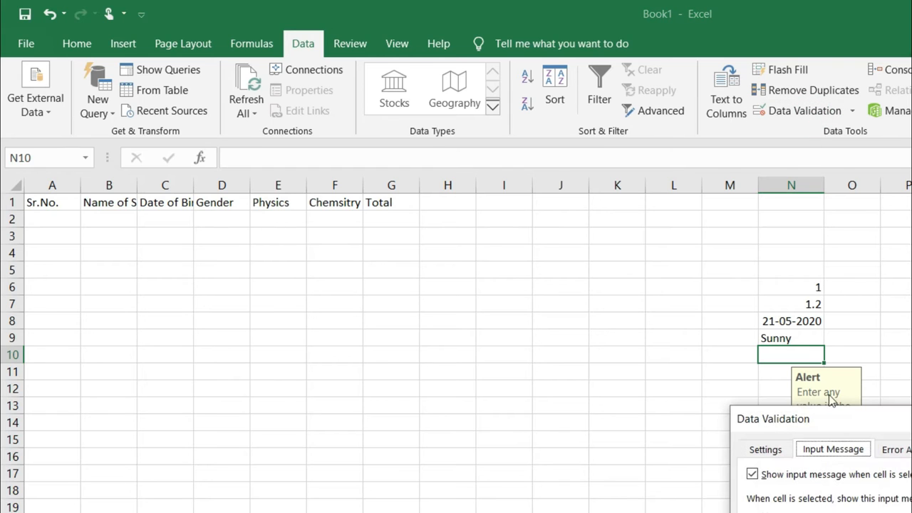
pyautogui.click(756, 482)
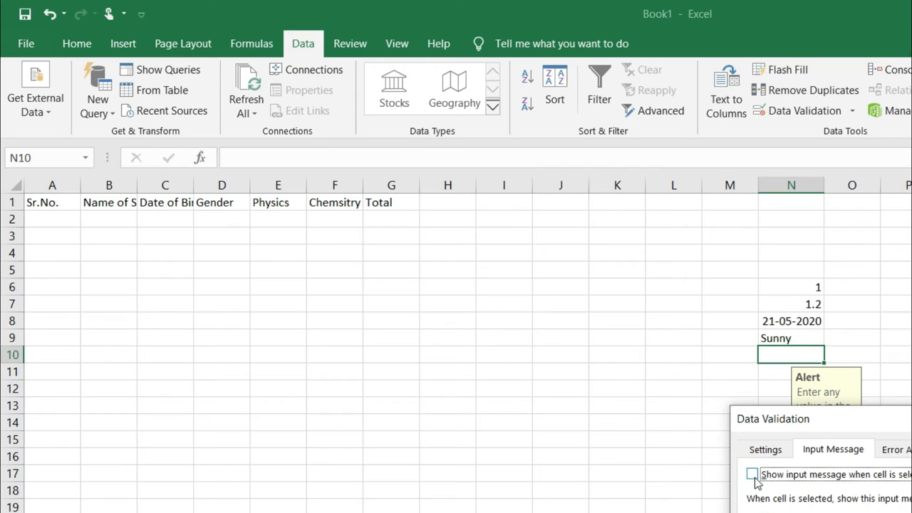
pyautogui.click(754, 476)
pyautogui.click(891, 459)
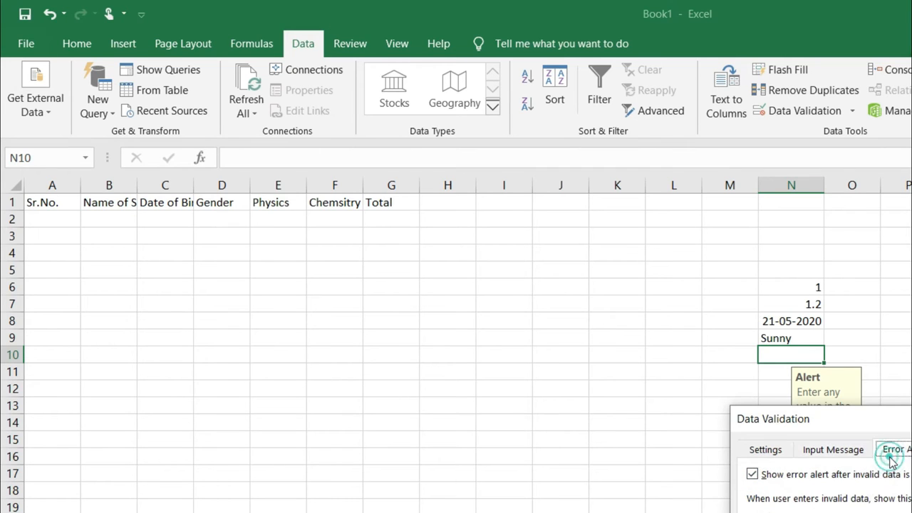
pyautogui.click(753, 475)
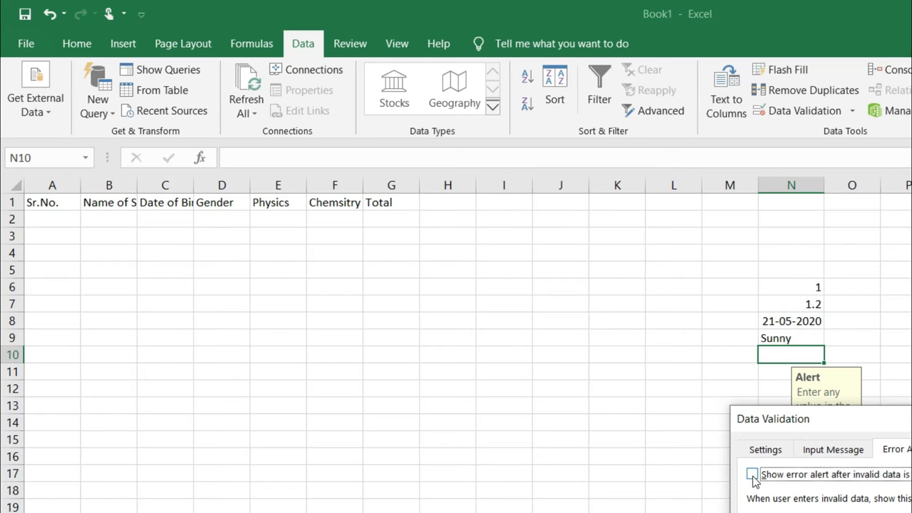
pyautogui.click(752, 475)
pyautogui.press('Return')
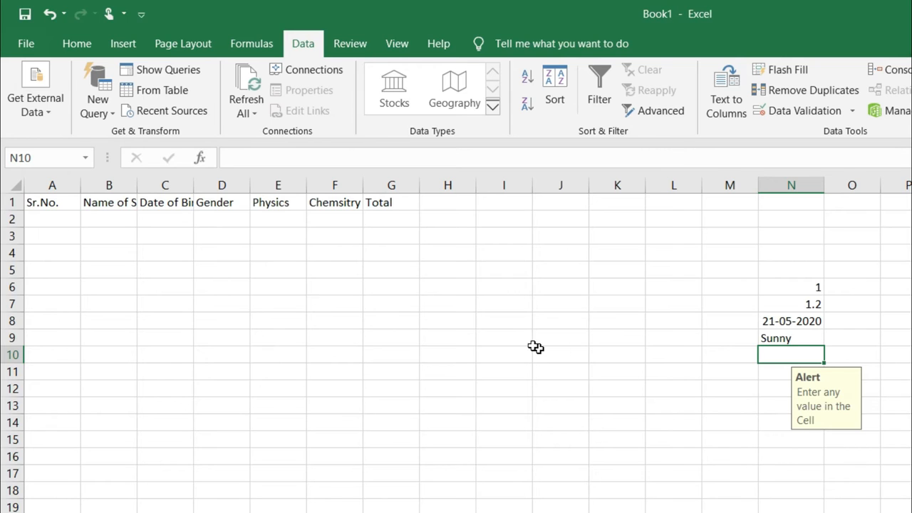
# - Set the validation criteria for cell A2 under Sr.No. to allow only whole numbers greater than 0
pyautogui.click(304, 306)
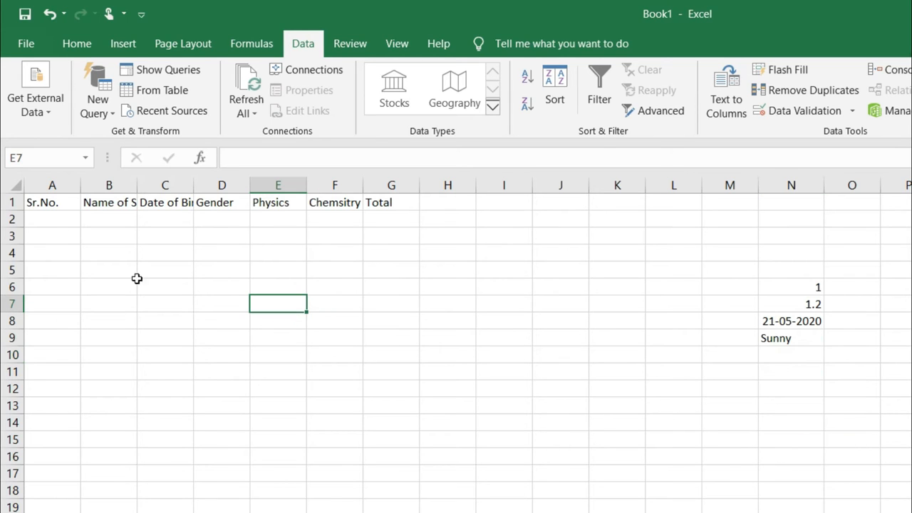
pyautogui.click(44, 221)
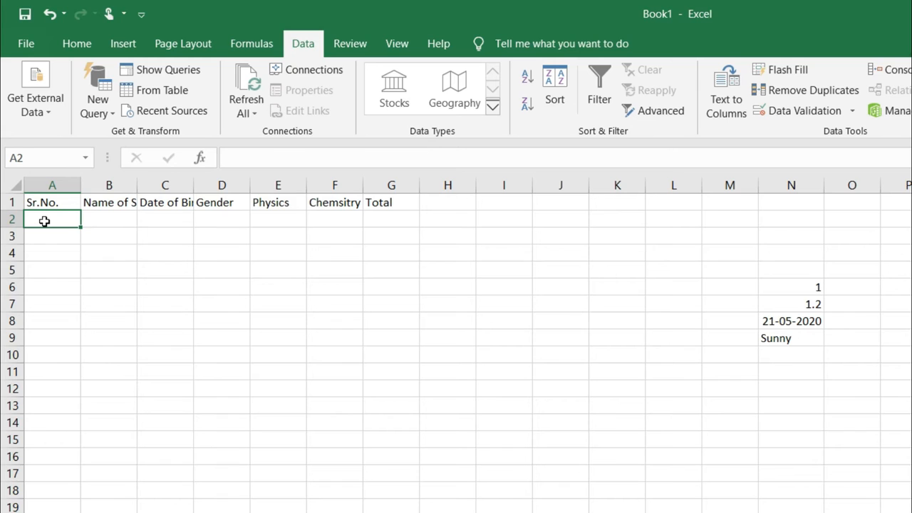
pyautogui.moveTo(44, 221); pyautogui.dragTo(50, 512)
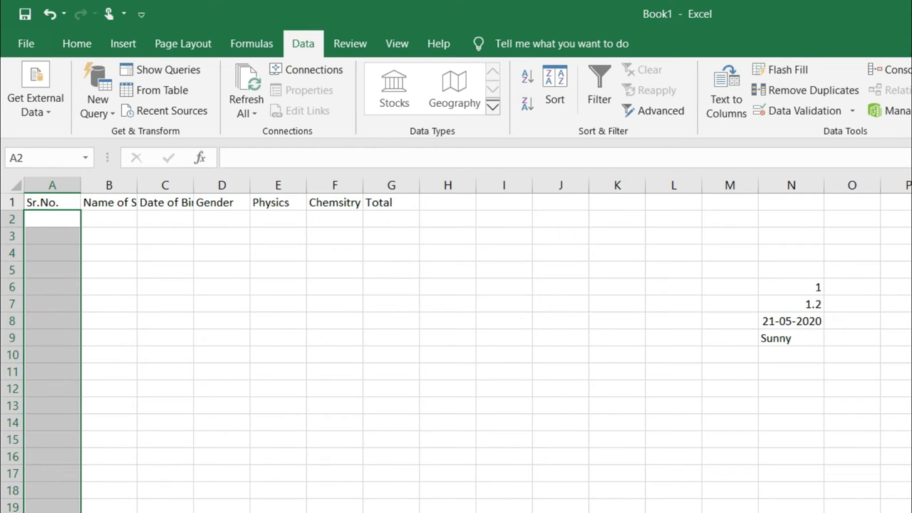
pyautogui.click(46, 222)
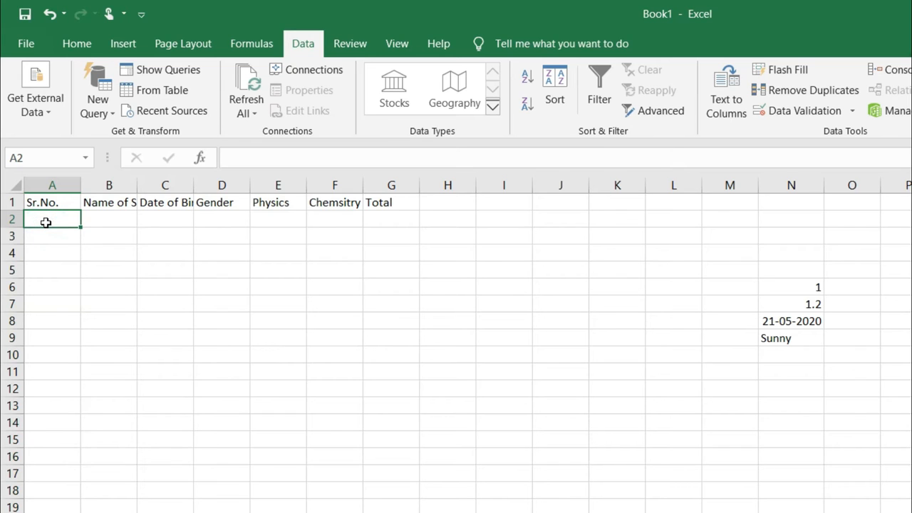
pyautogui.click(809, 117)
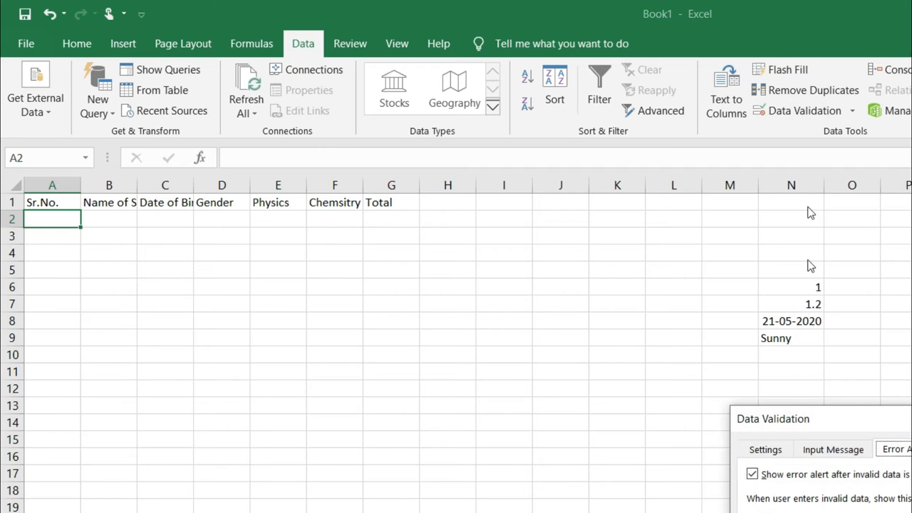
pyautogui.click(772, 450)
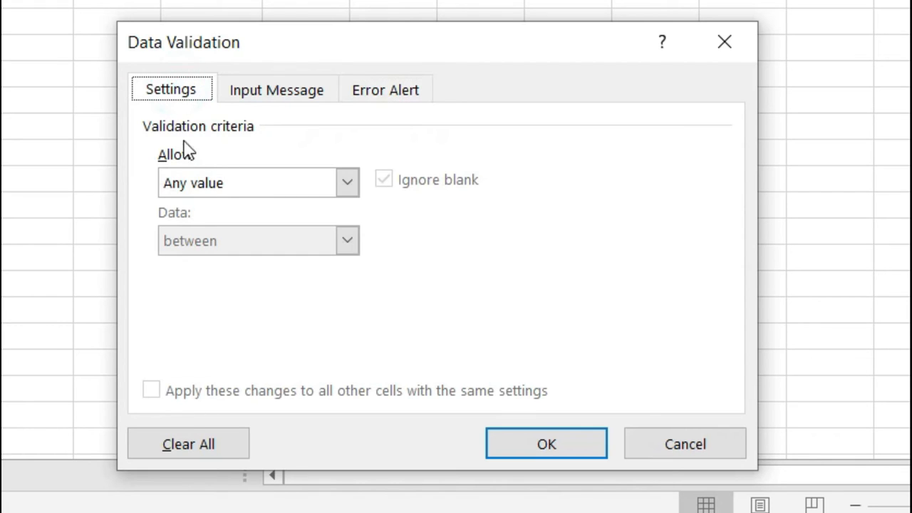
pyautogui.click(223, 183)
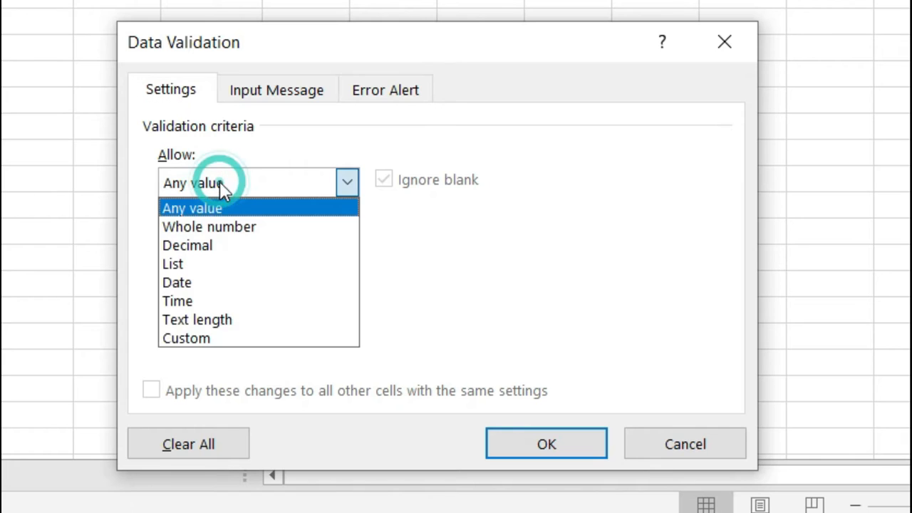
pyautogui.click(221, 227)
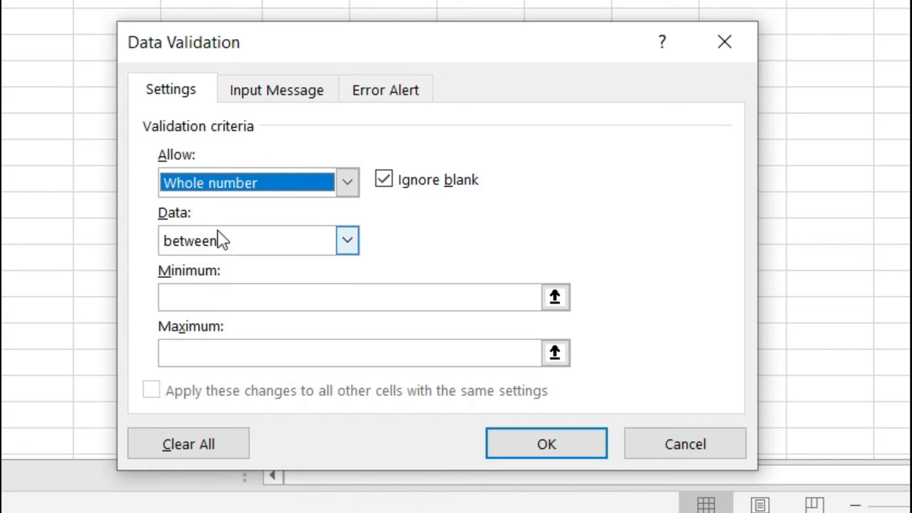
pyautogui.click(348, 243)
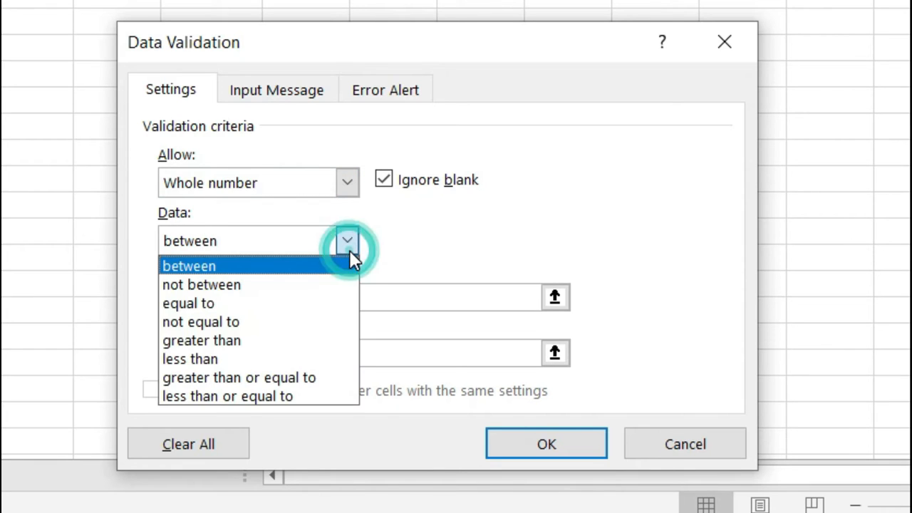
pyautogui.click(242, 341)
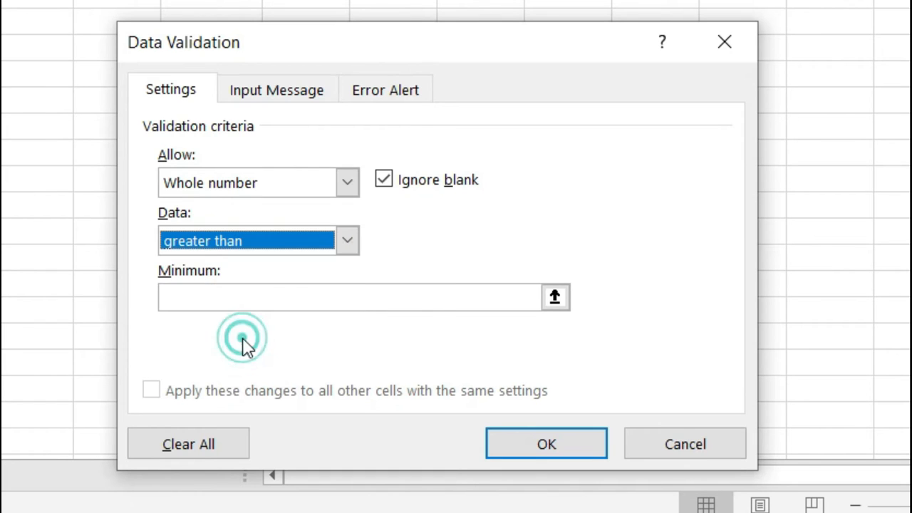
pyautogui.click(246, 299)
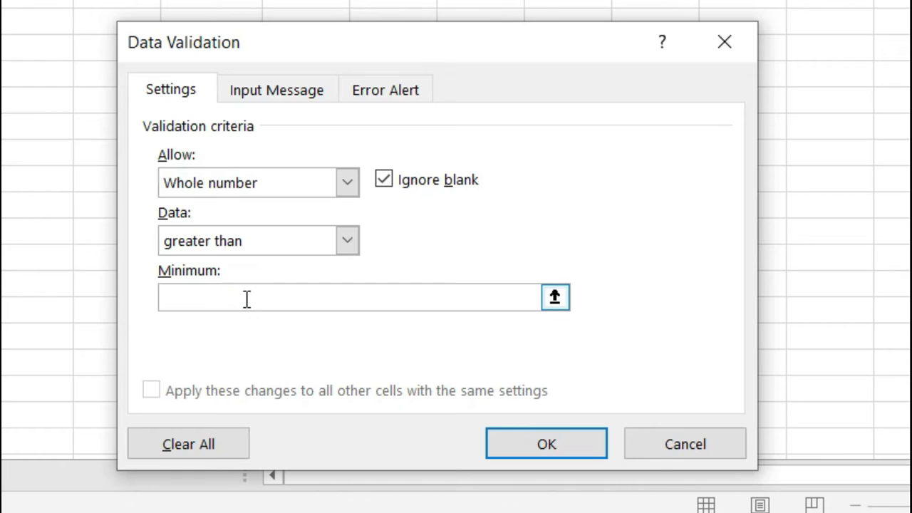
pyautogui.write('0')
# - Add an input message titled Alert with the text "Enter whole Number greater than 0" and apply the validation
pyautogui.click(266, 99)
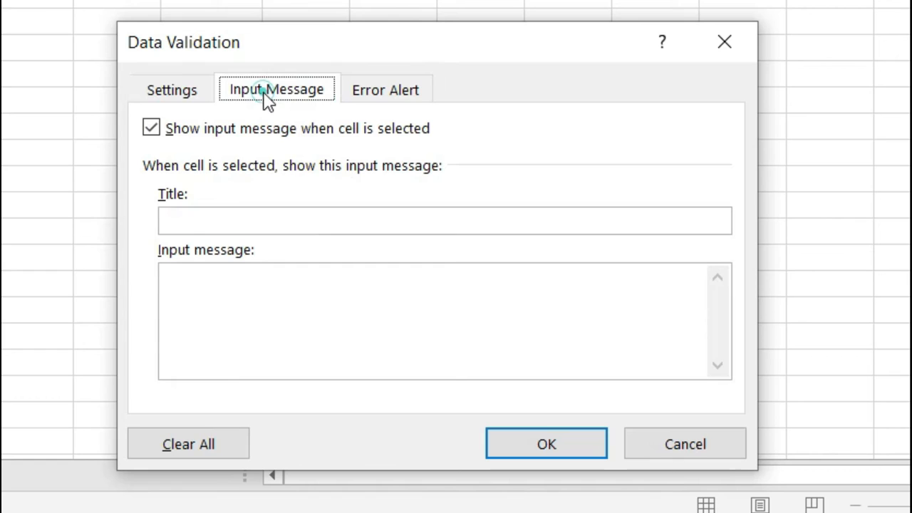
pyautogui.click(218, 220)
pyautogui.write('Alert')
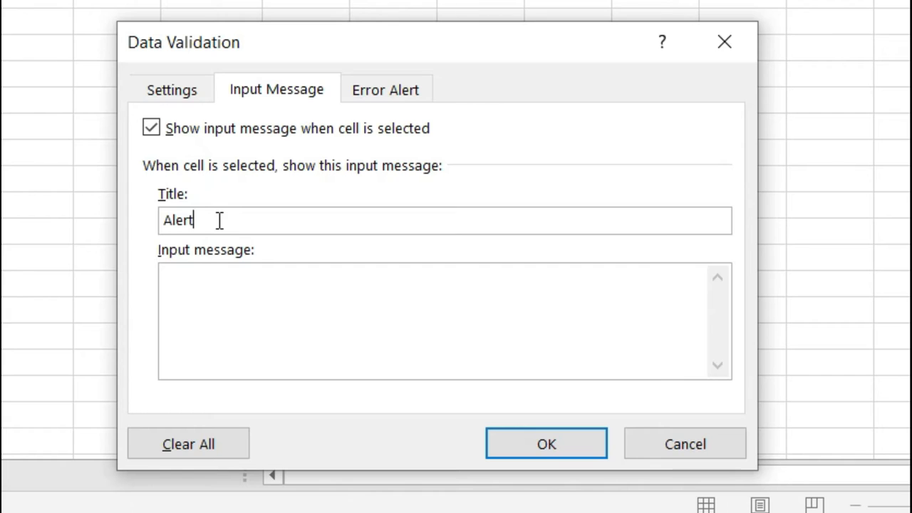
pyautogui.write('o')
pyautogui.press('BackSpace')
pyautogui.click(218, 283)
pyautogui.write('e')
pyautogui.press('BackSpace')
pyautogui.write('Enter any')
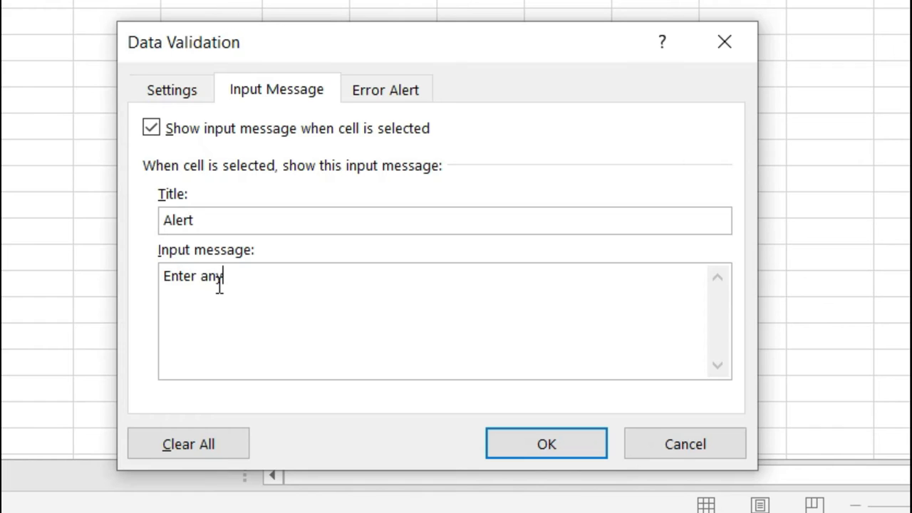
pyautogui.press('BackSpace')
pyautogui.press('BackSpace')
pyautogui.press('BackSpace')
pyautogui.write('whole Number')
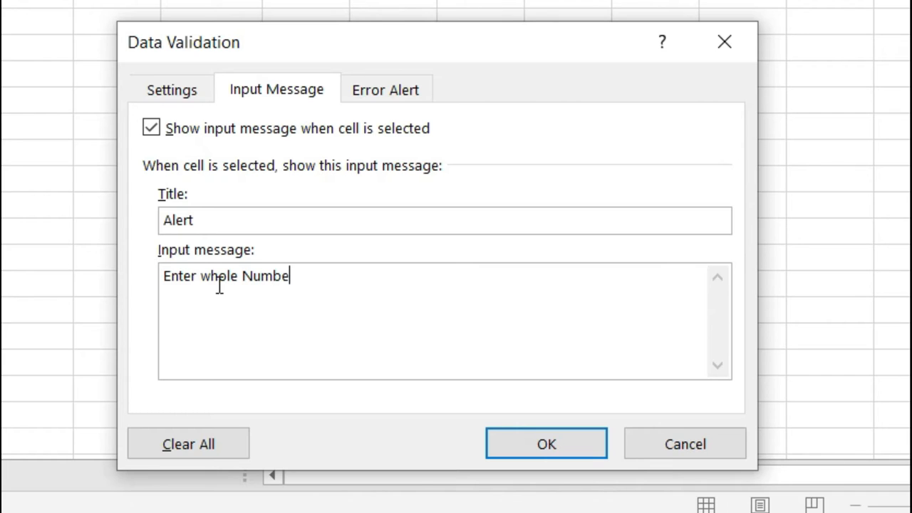
pyautogui.write(' greate')
pyautogui.press('BackSpace')
pyautogui.write('r thea')
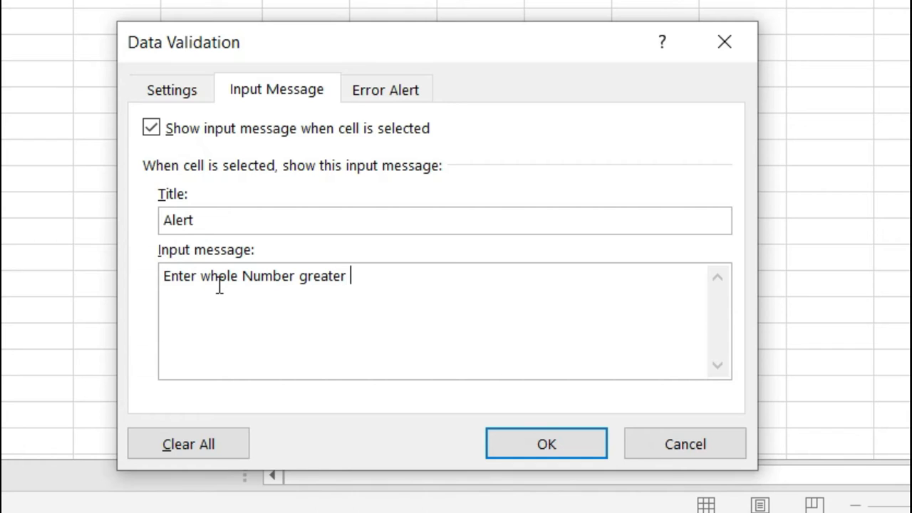
pyautogui.press('BackSpace')
pyautogui.press('BackSpace')
pyautogui.write('an 0')
pyautogui.click(521, 445)
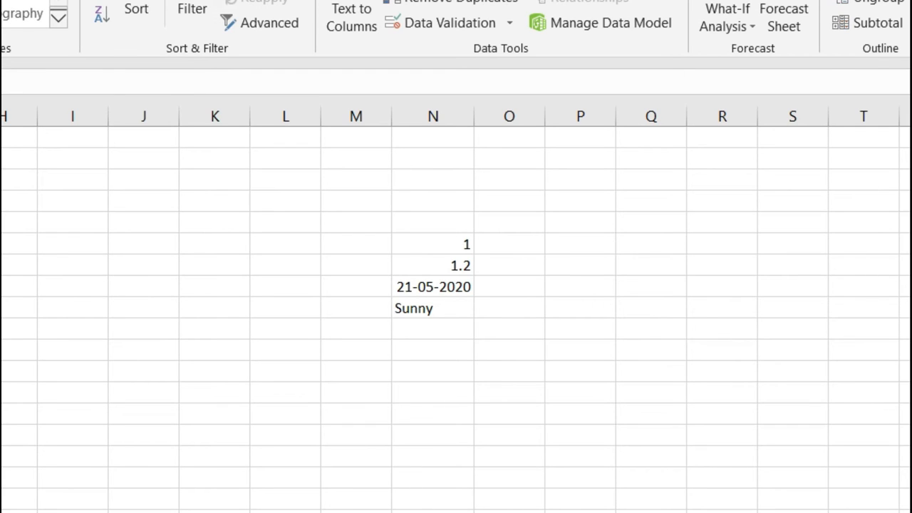
# - Test the whole-number validation by trying to enter values that break the rule, and discard them
pyautogui.write('=')
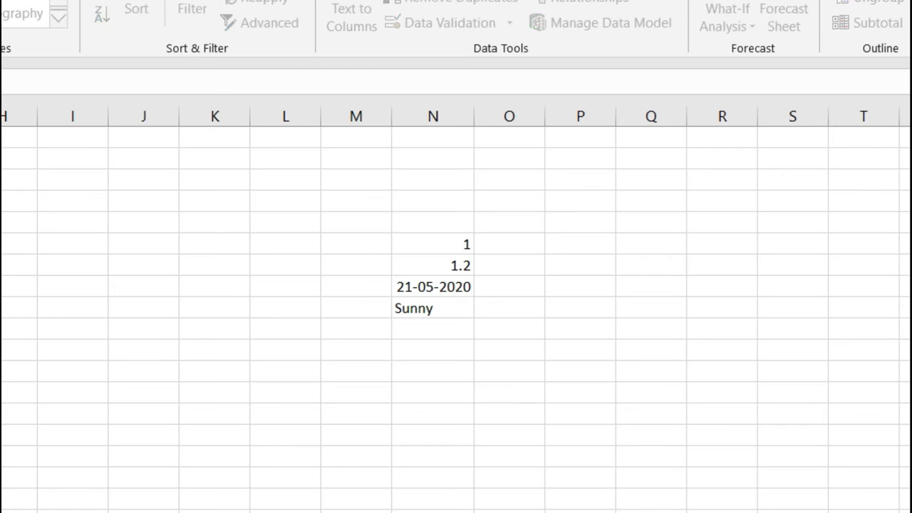
pyautogui.press('Return')
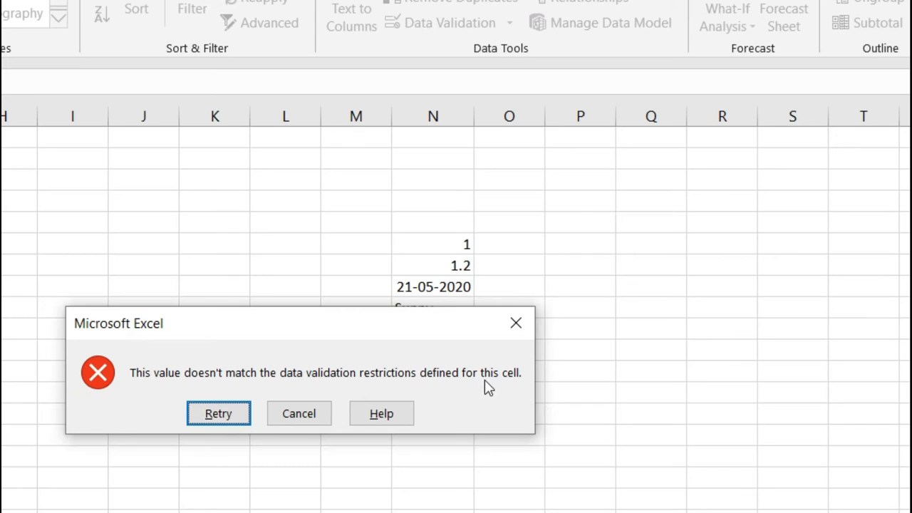
pyautogui.click(218, 415)
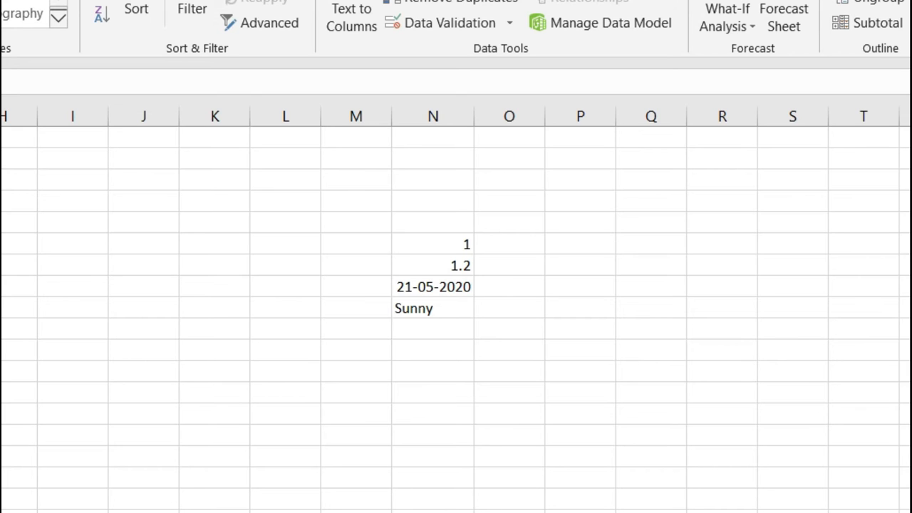
pyautogui.scroll(-5, 456, 321)
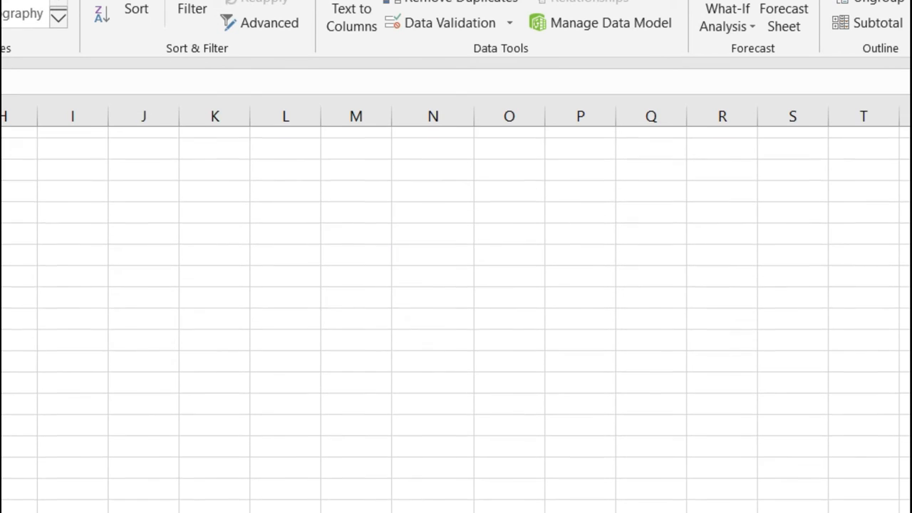
pyautogui.scroll(-5, 456, 321)
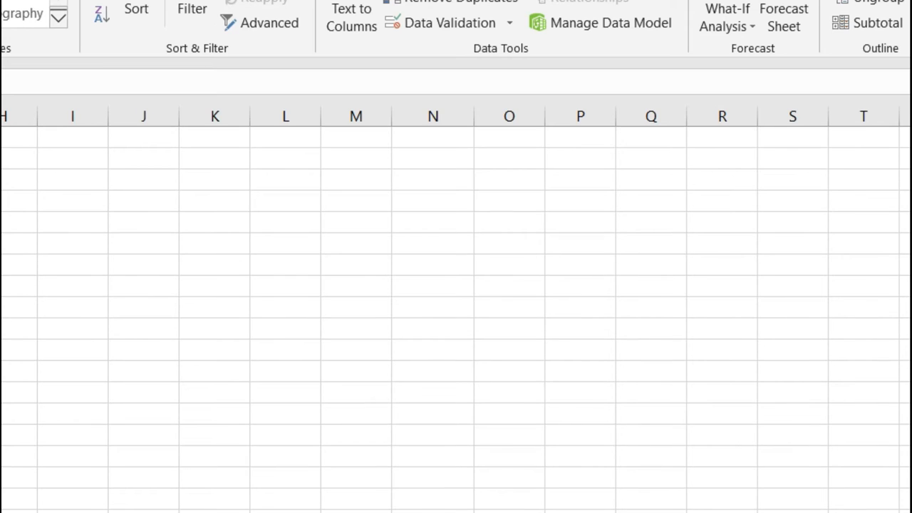
pyautogui.scroll(-3, 456, 321)
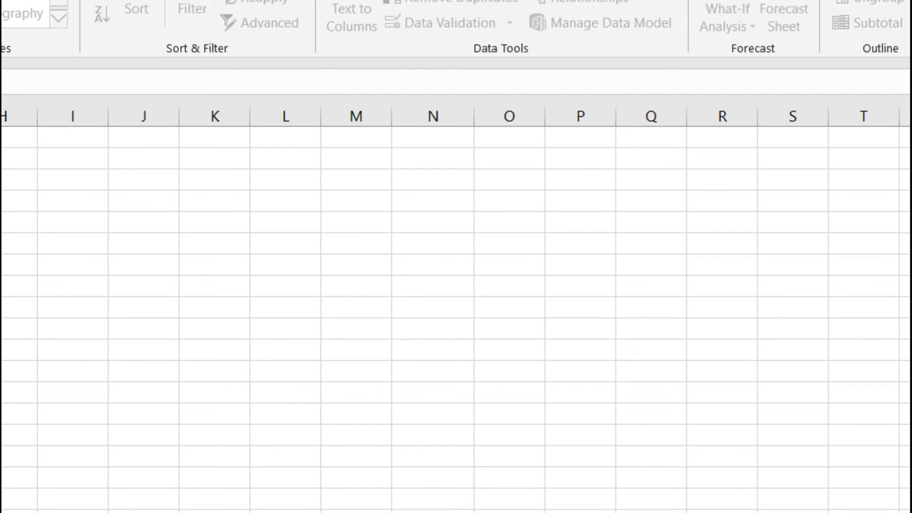
pyautogui.press('Return')
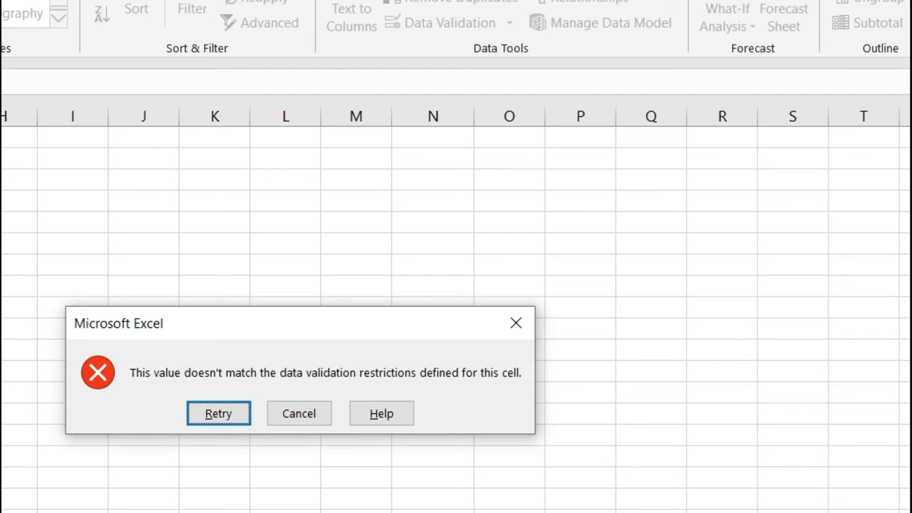
pyautogui.click(291, 412)
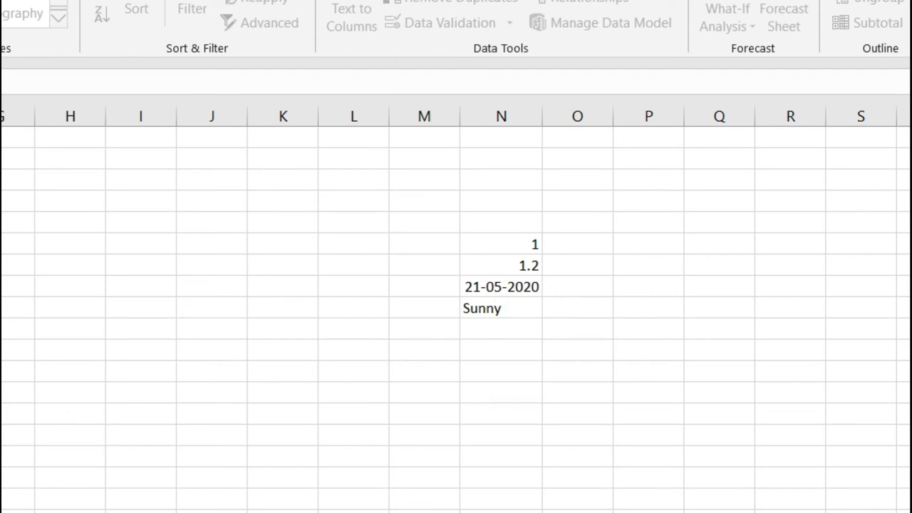
pyautogui.press('Return')
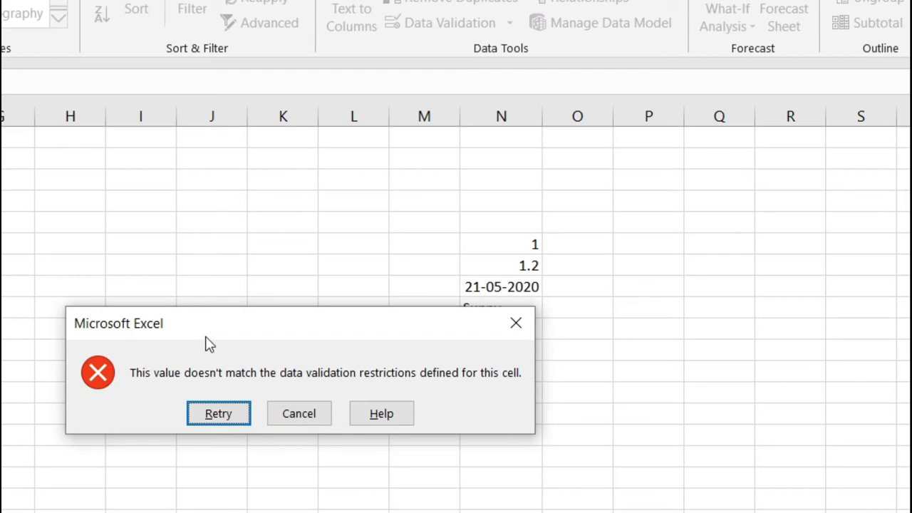
pyautogui.click(279, 416)
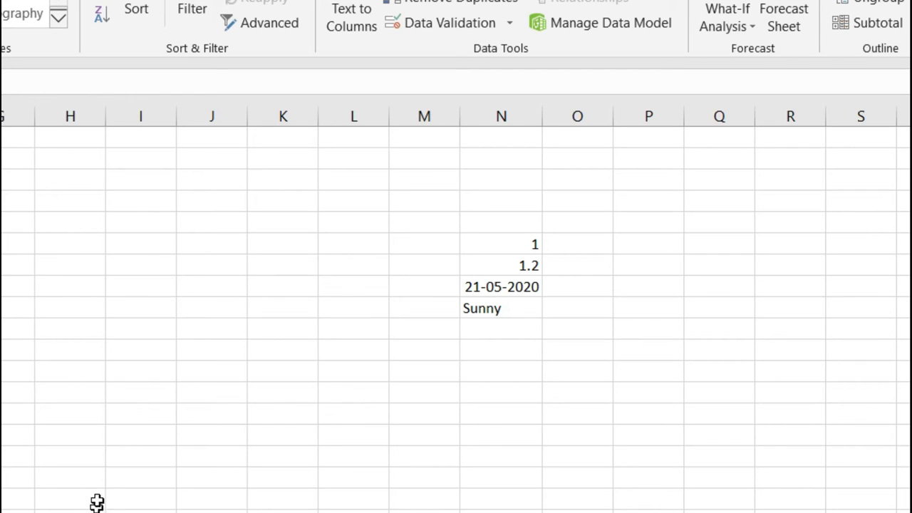
# - Set the validation criteria for the Physics marks cells to allow only decimals between 0 and 100
pyautogui.click(435, 33)
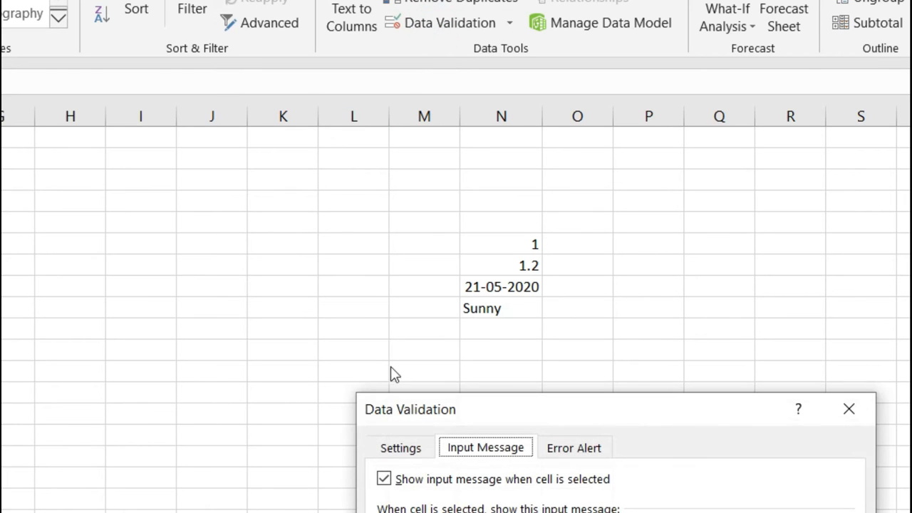
pyautogui.click(397, 451)
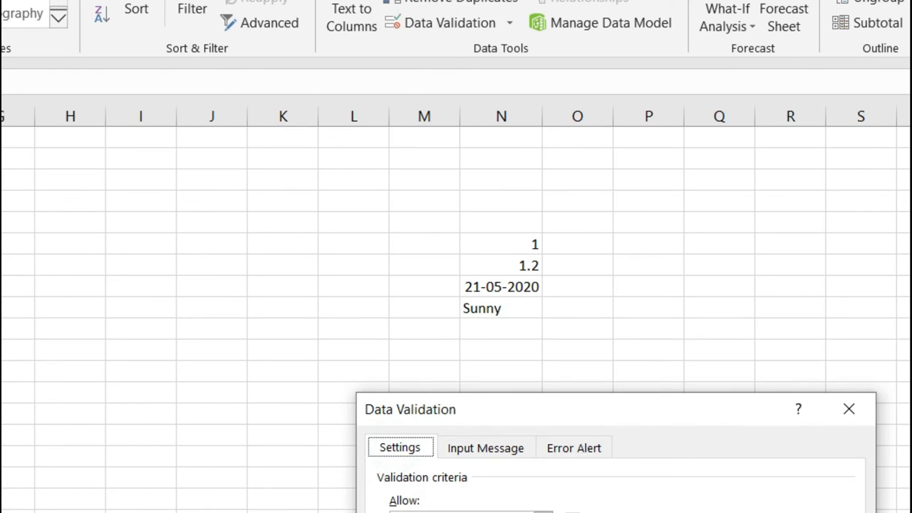
pyautogui.click(423, 512)
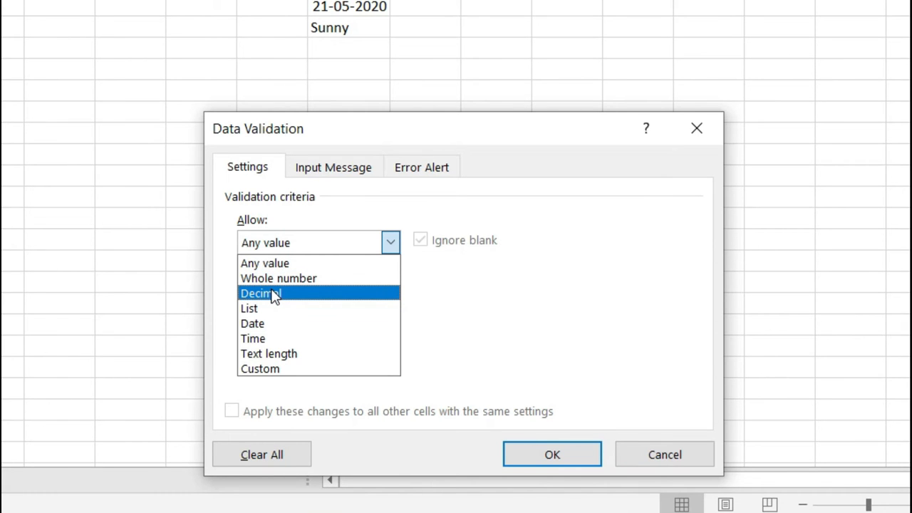
pyautogui.click(275, 295)
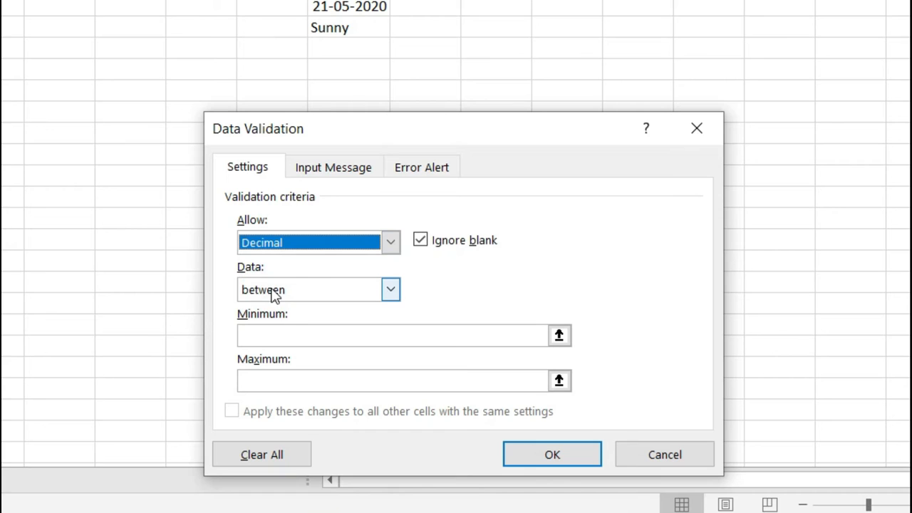
pyautogui.click(297, 290)
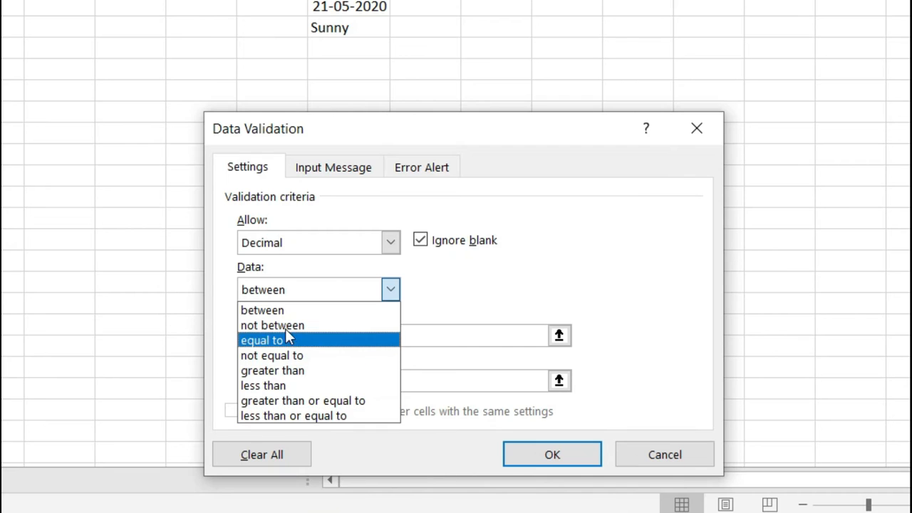
pyautogui.click(268, 311)
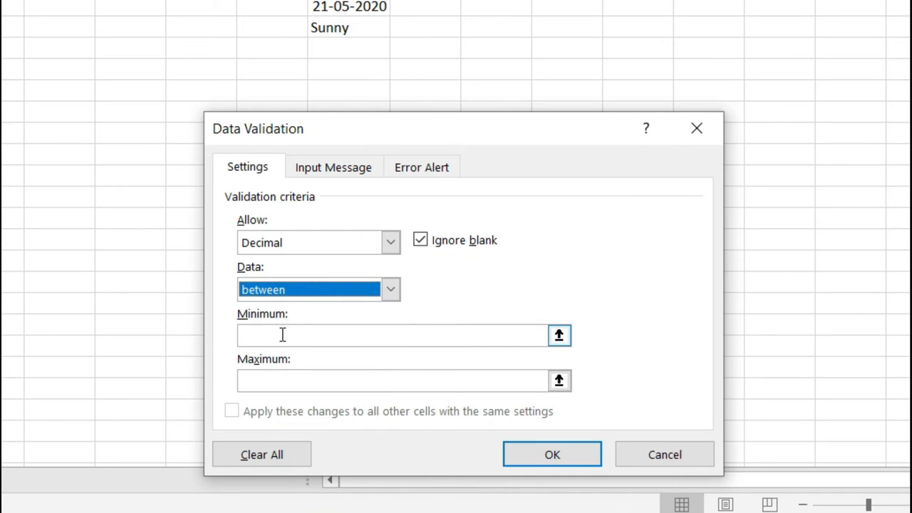
pyautogui.click(283, 335)
pyautogui.write('0')
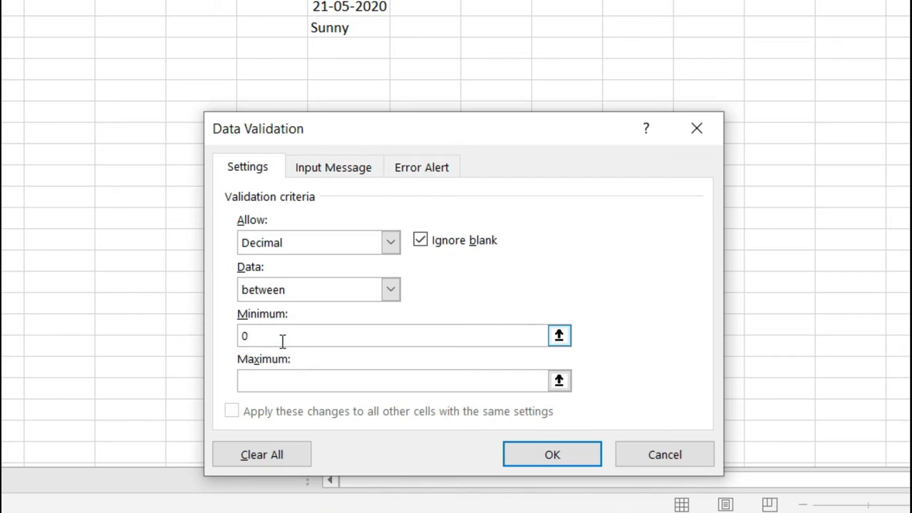
pyautogui.click(284, 379)
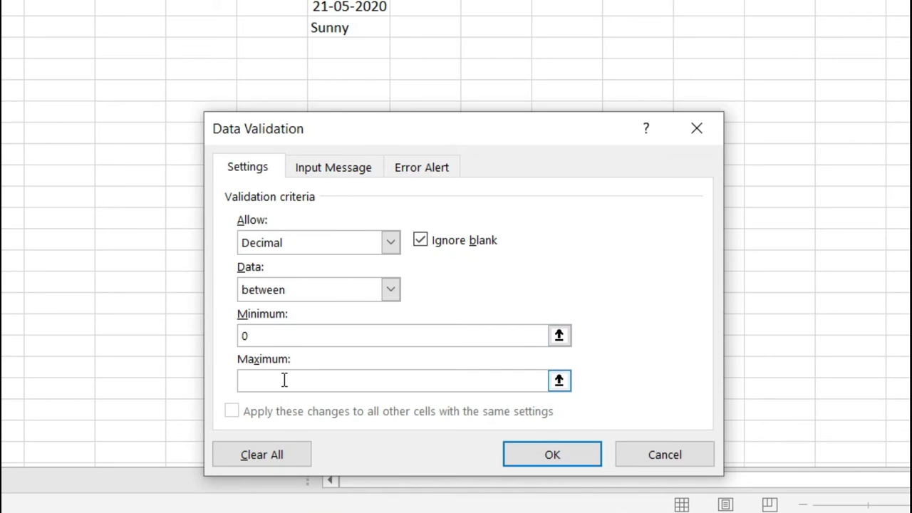
pyautogui.write('100')
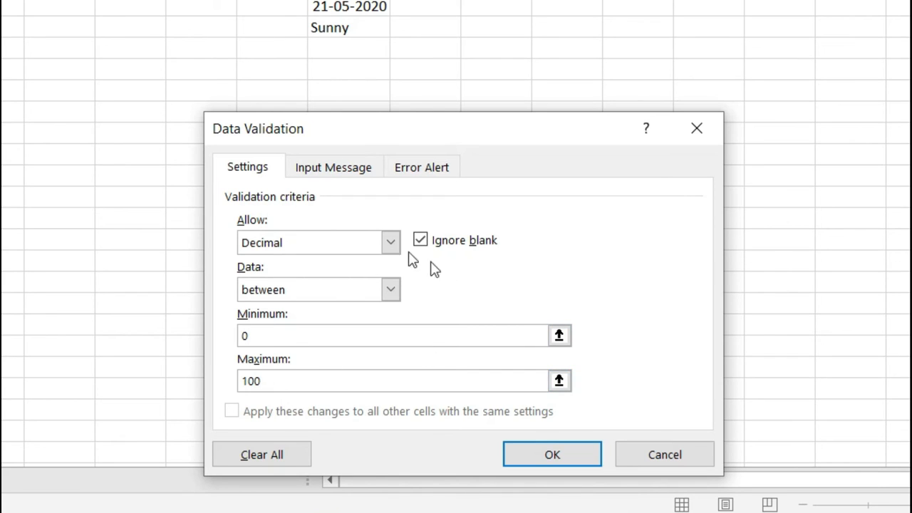
# - Disable the input message for the Physics cells and apply the validation
pyautogui.click(335, 171)
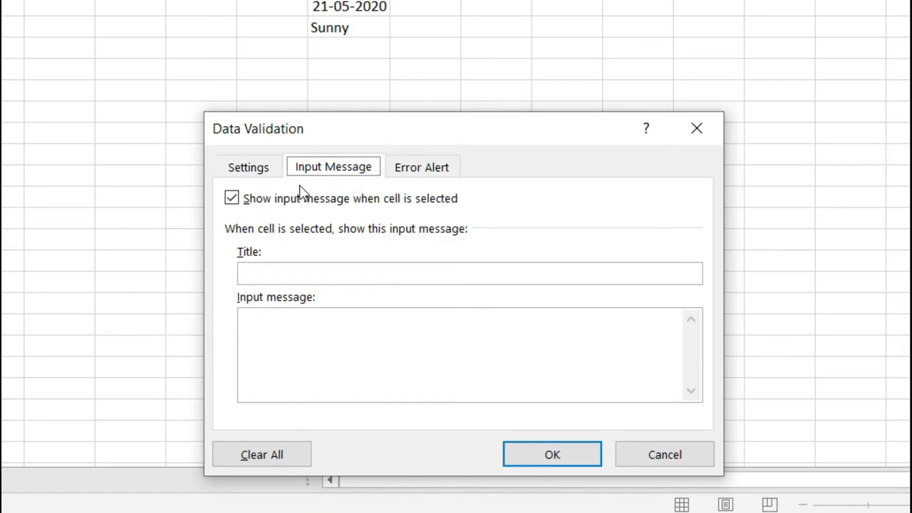
pyautogui.click(292, 201)
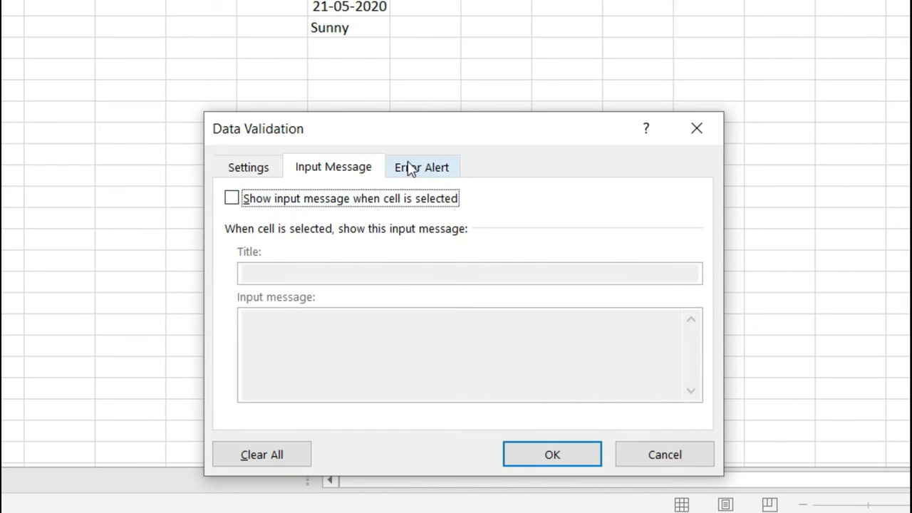
pyautogui.click(539, 460)
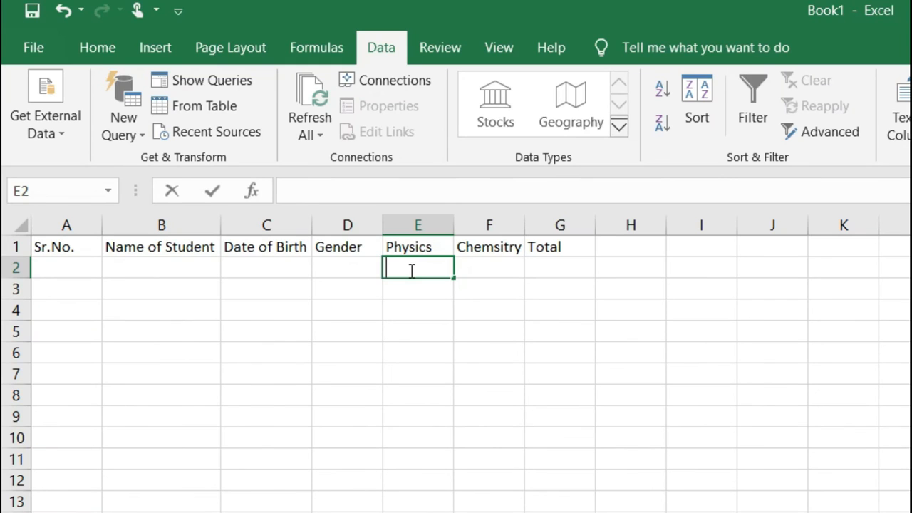
# - Enter the marks 1.5, 85.5 and 100 in cells E2 to E4 under Physics
pyautogui.write('1.5')
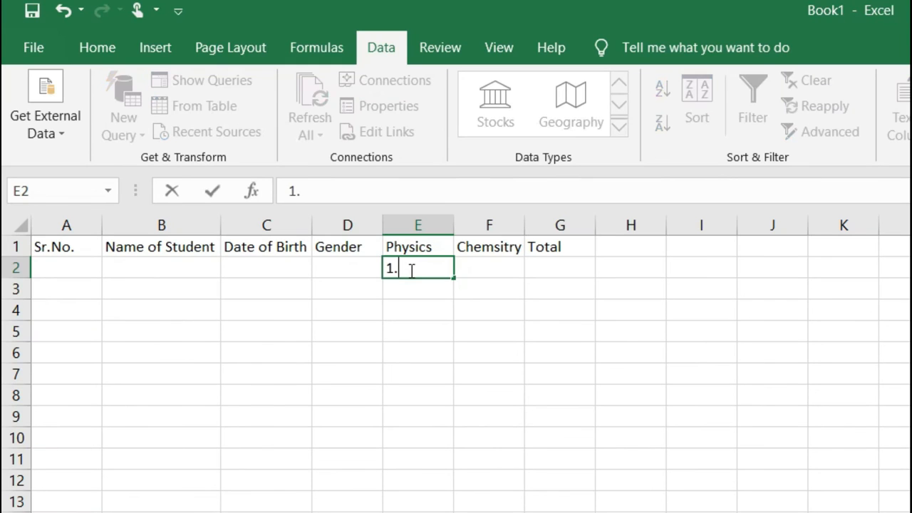
pyautogui.press('Return')
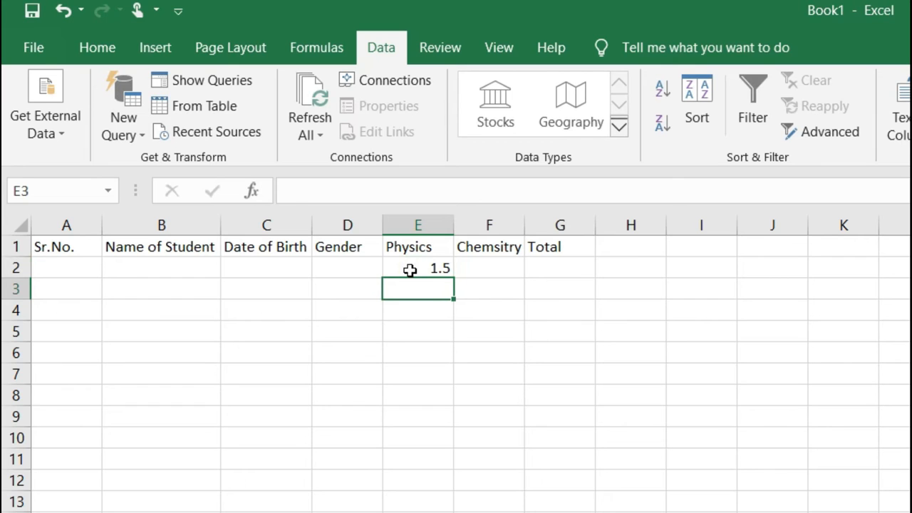
pyautogui.write('85.5')
pyautogui.press('Return')
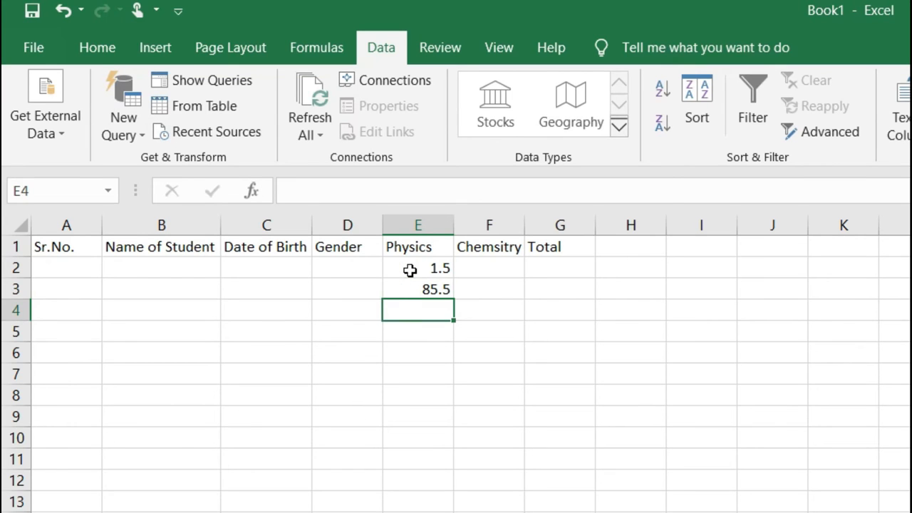
pyautogui.write('100')
pyautogui.press('Return')
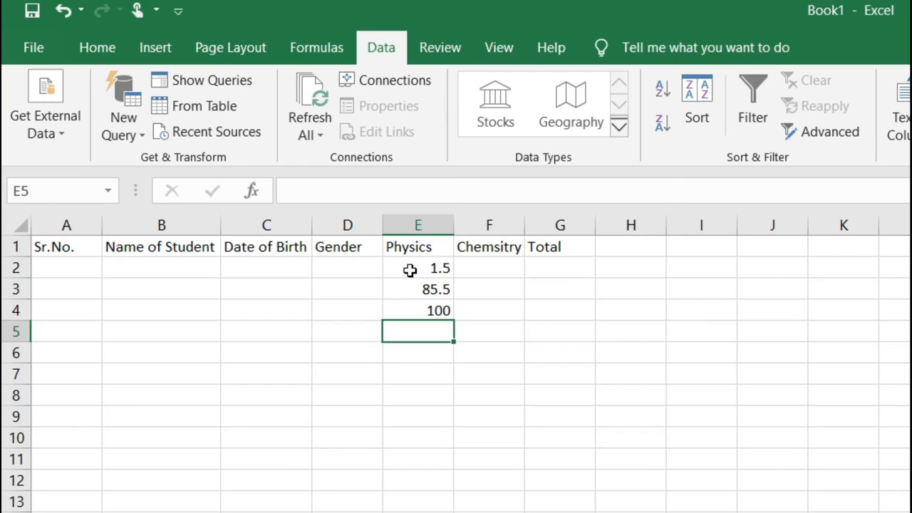
# - Test the decimal validation by trying to enter 100.2 in cell E5, and discard the entry
pyautogui.write('100.2')
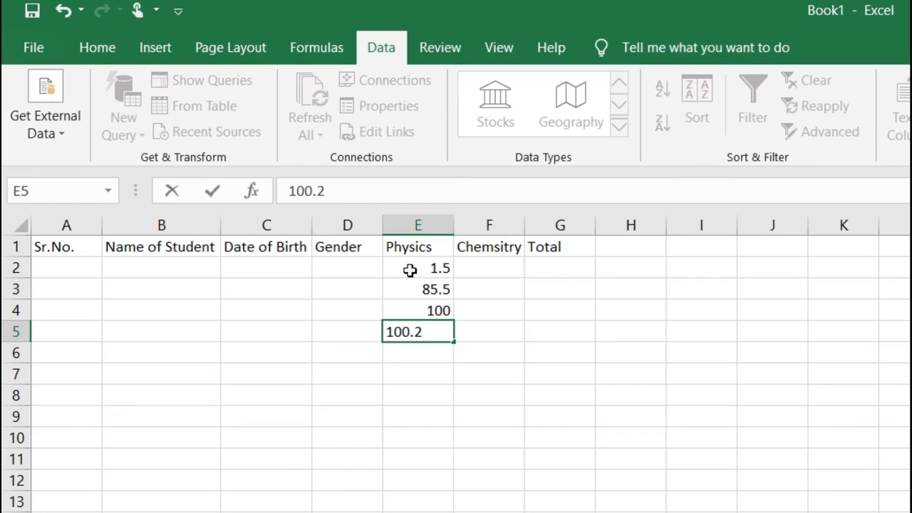
pyautogui.press('Return')
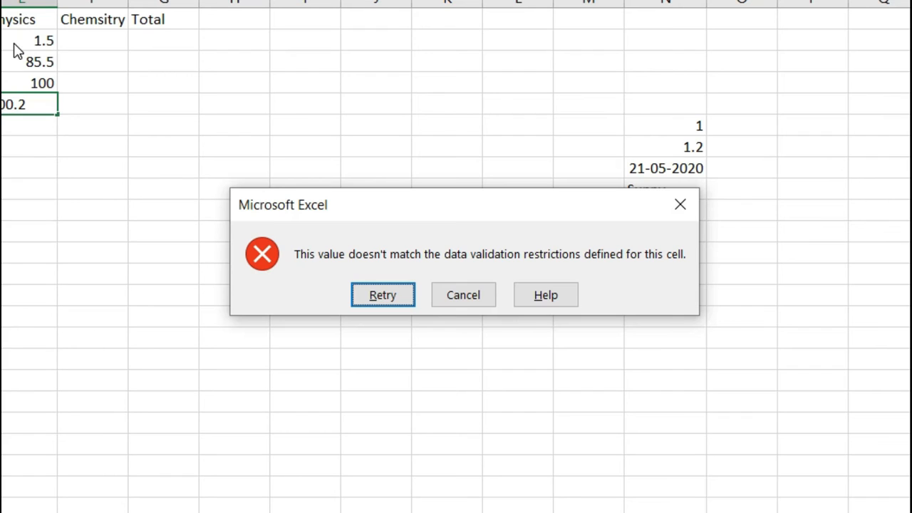
pyautogui.click(437, 296)
pyautogui.click(289, 147)
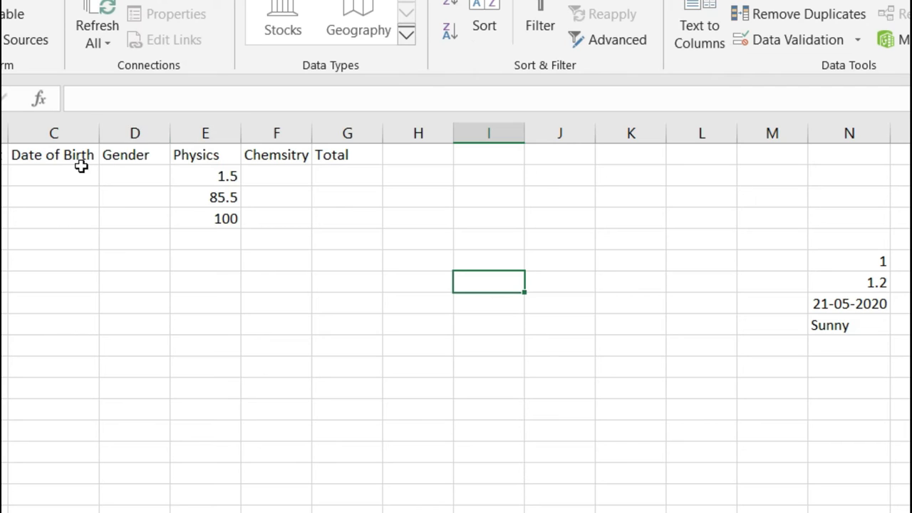
# - Apply list validation to cells D2:D7 under Gender with the source Male,Female,Transgender and an in-cell dropdown
pyautogui.moveTo(117, 165); pyautogui.dragTo(115, 283)
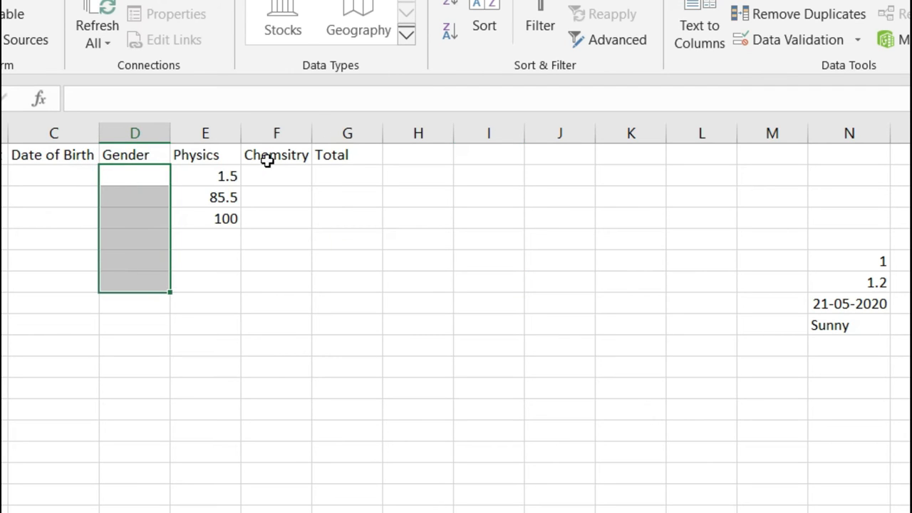
pyautogui.click(787, 44)
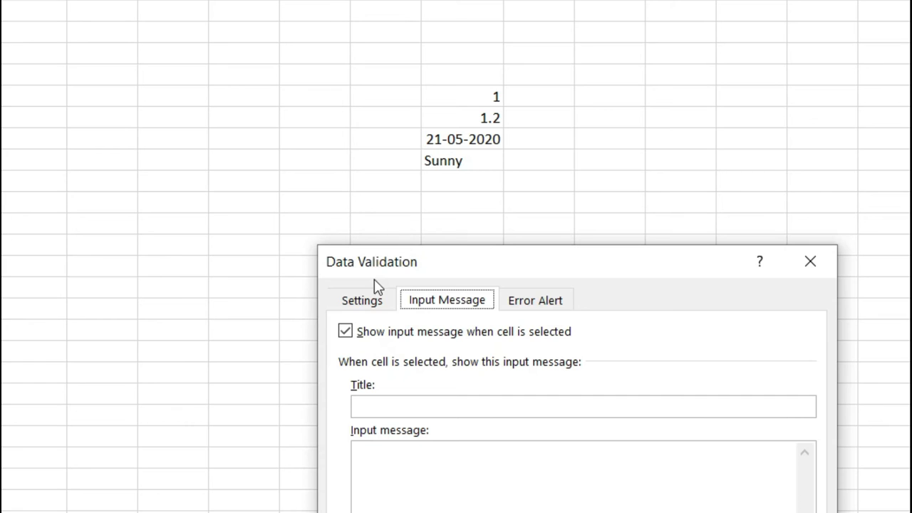
pyautogui.click(369, 302)
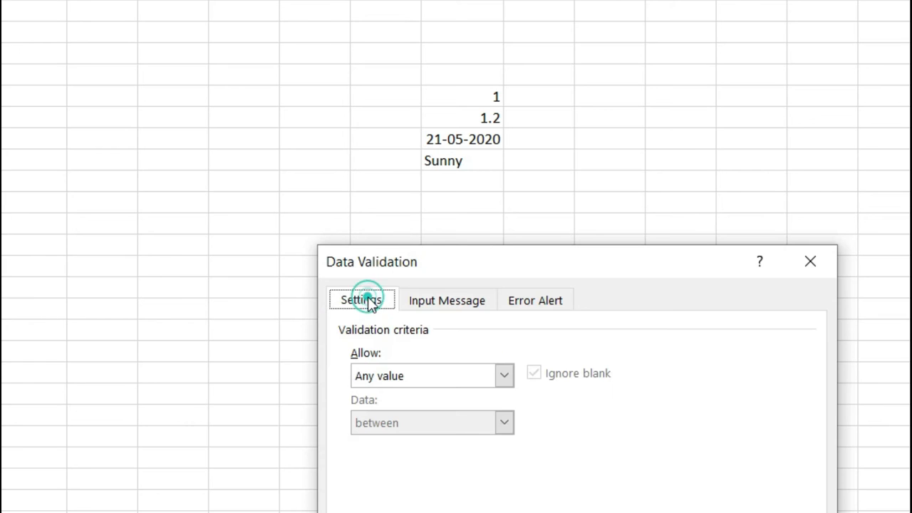
pyautogui.click(412, 377)
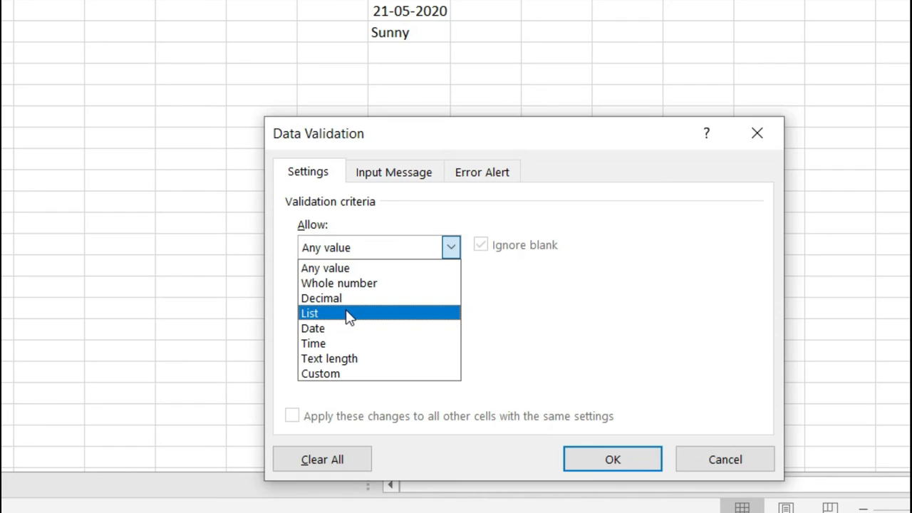
pyautogui.click(349, 314)
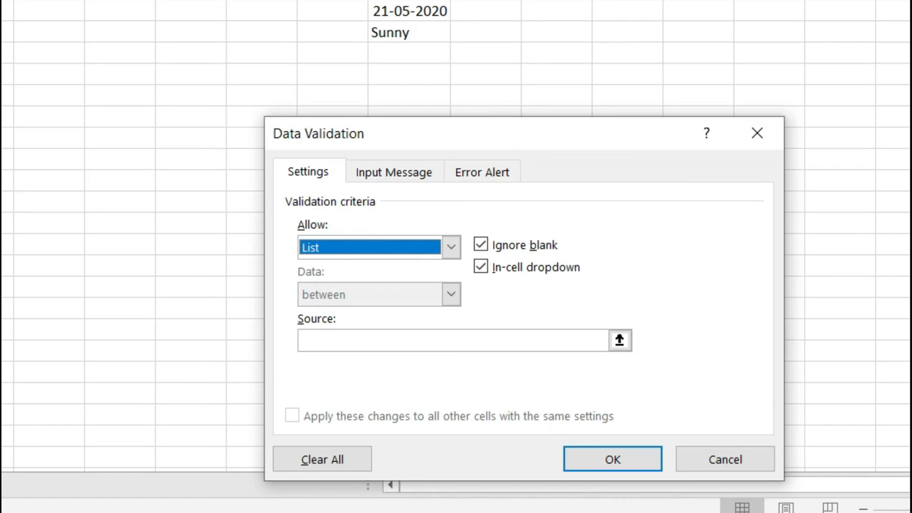
pyautogui.click(331, 341)
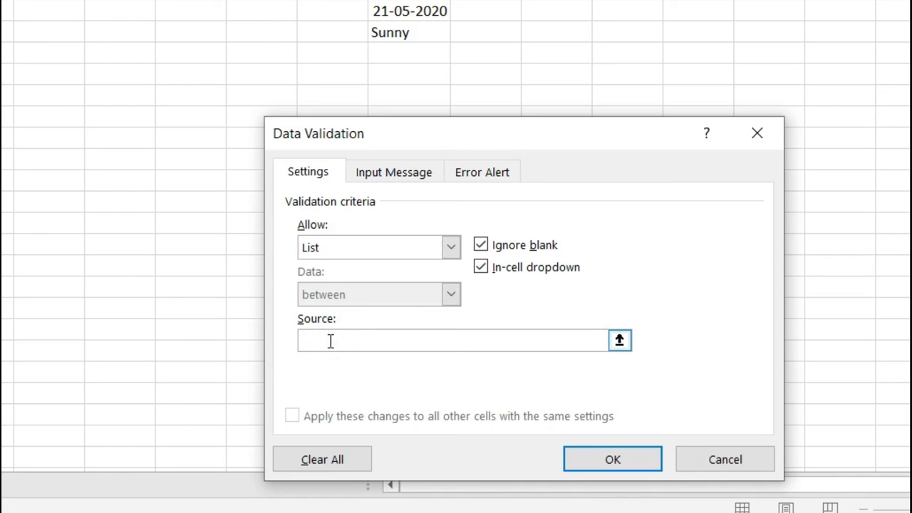
pyautogui.write('Male,Female,T')
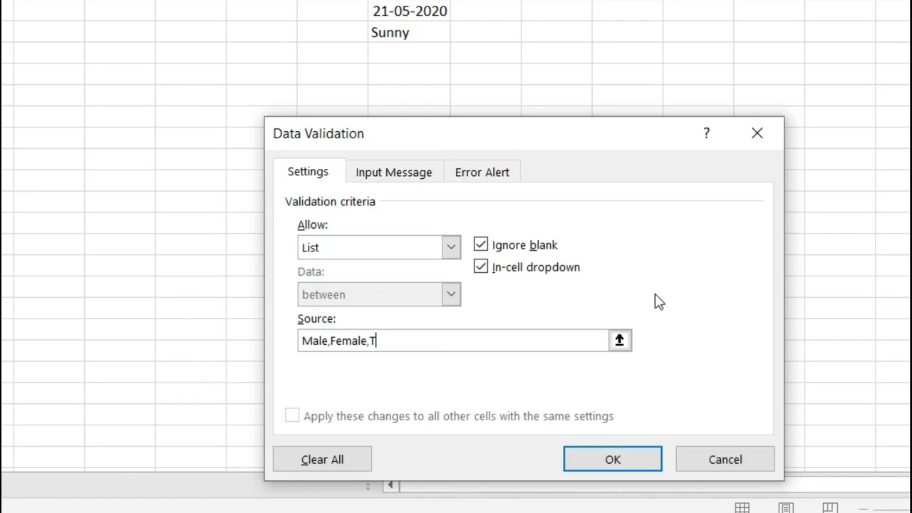
pyautogui.write('ransgender')
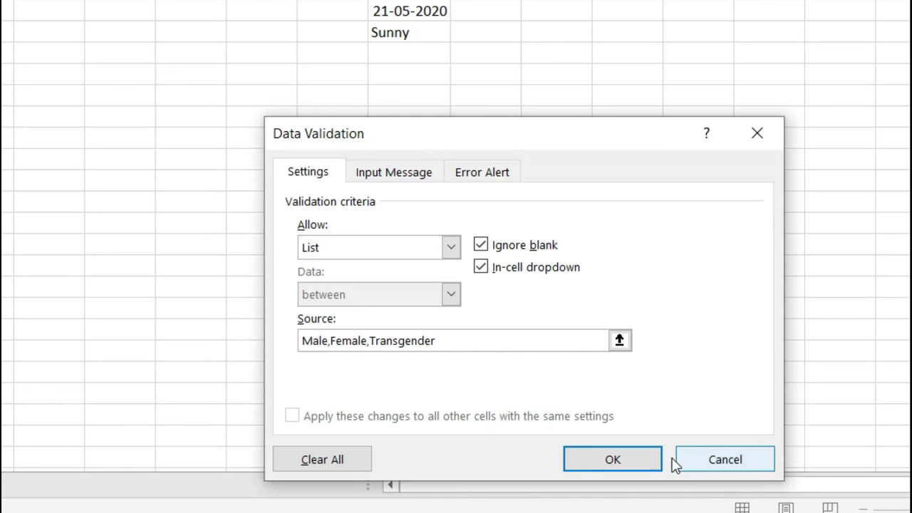
pyautogui.click(643, 464)
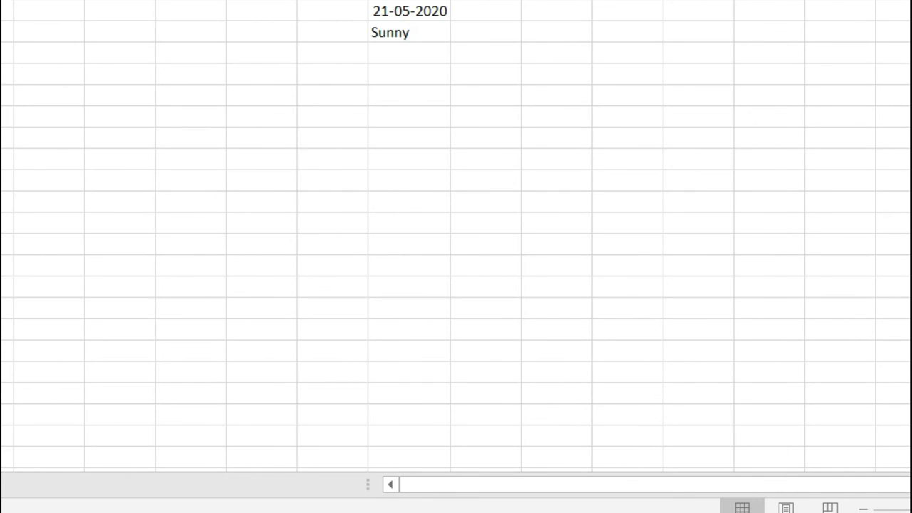
# - Fill cell D3 under Gender with Male from its dropdown list
pyautogui.click(200, 101)
pyautogui.click(238, 106)
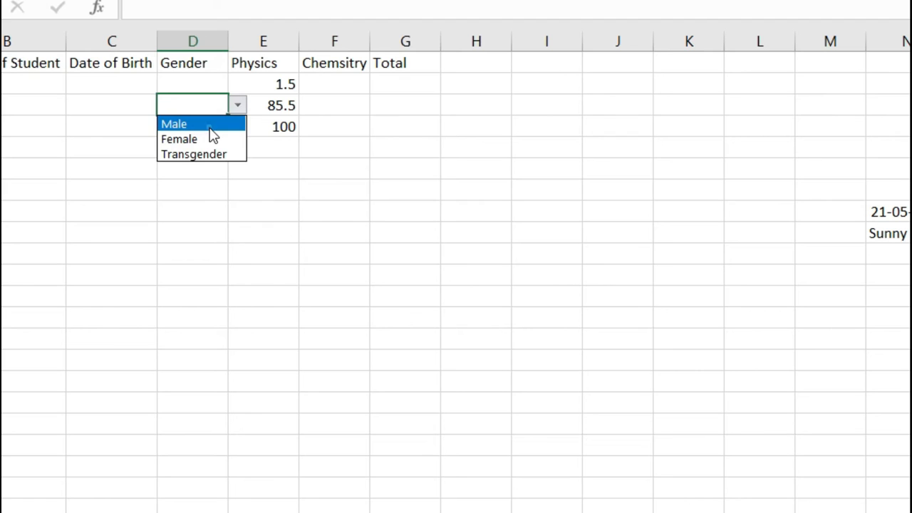
pyautogui.click(211, 126)
# - Test the list validation by trying to enter "ffjg" in cell D4, and discard the entry
pyautogui.click(212, 133)
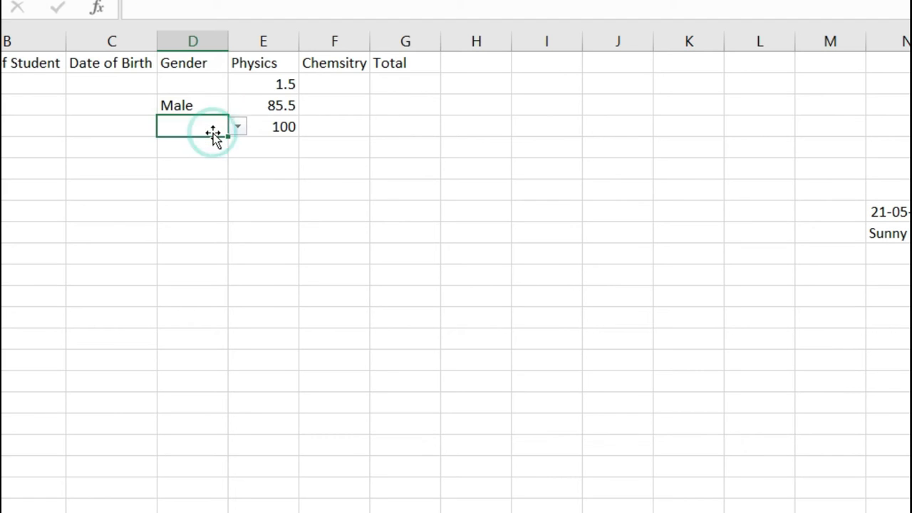
pyautogui.write('ffjg')
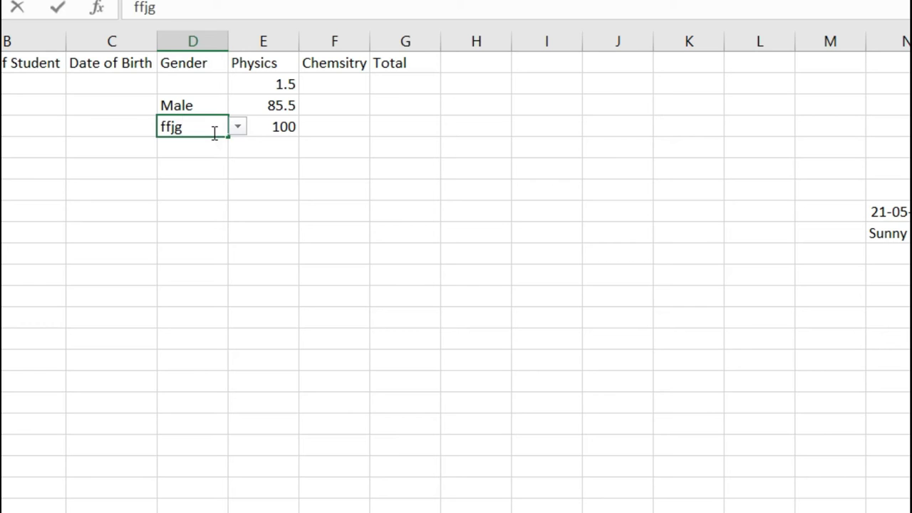
pyautogui.press('Return')
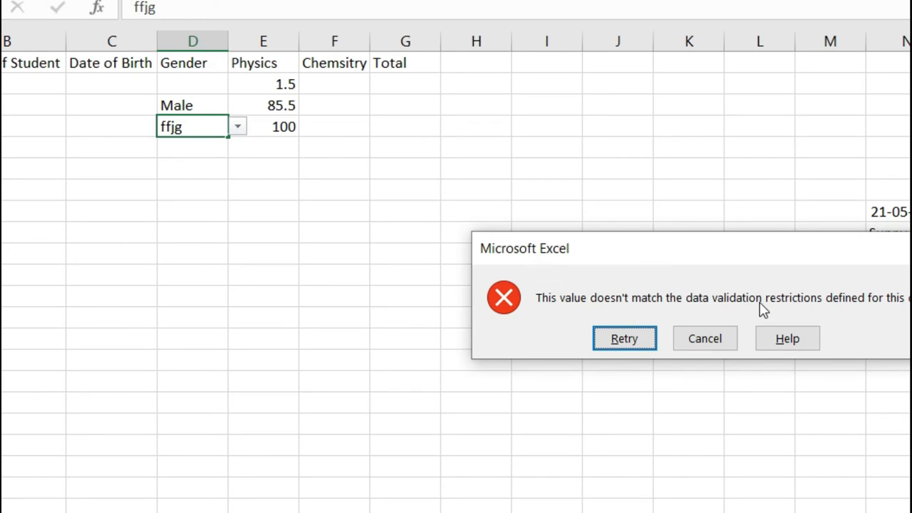
pyautogui.click(704, 339)
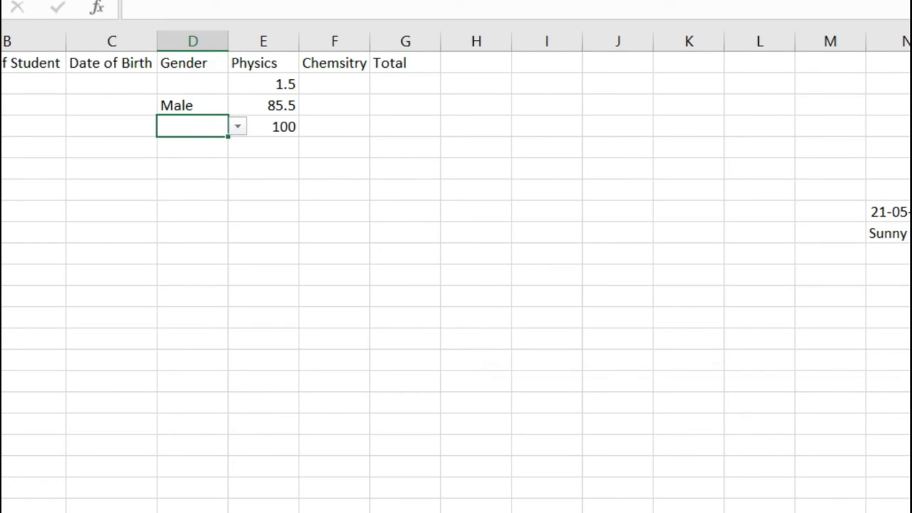
# - Start a class list in cells V2:V5 with VI A, VI B, VII A and VII B
pyautogui.click(910, 306)
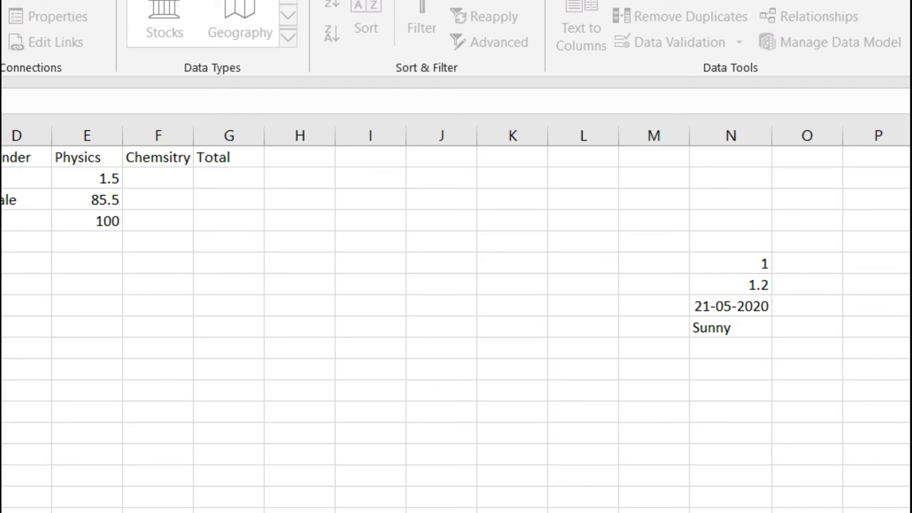
pyautogui.press('Return')
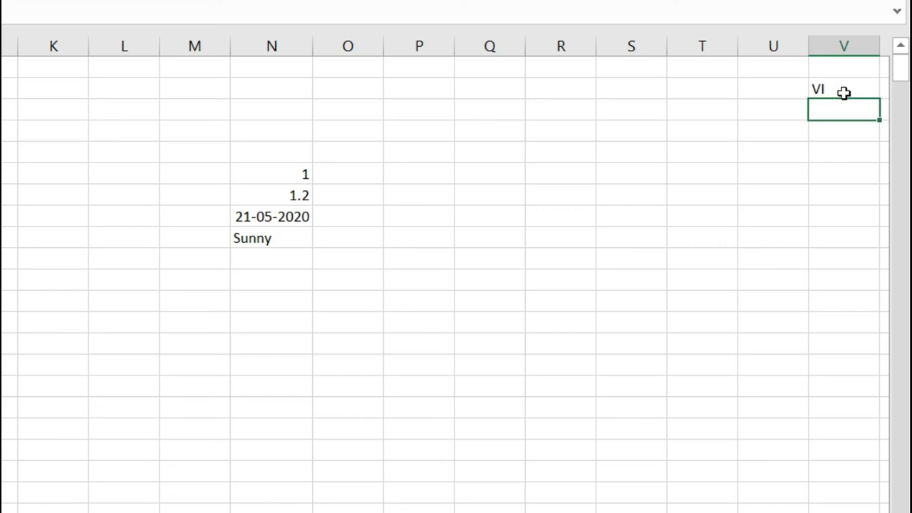
pyautogui.doubleClick(843, 93)
pyautogui.write('A')
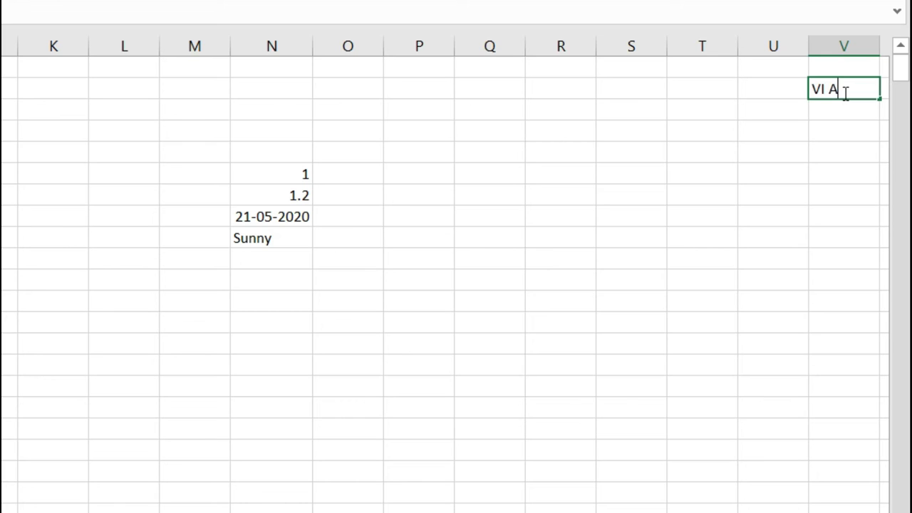
pyautogui.press('Return')
pyautogui.write('VI B')
pyautogui.press('Return')
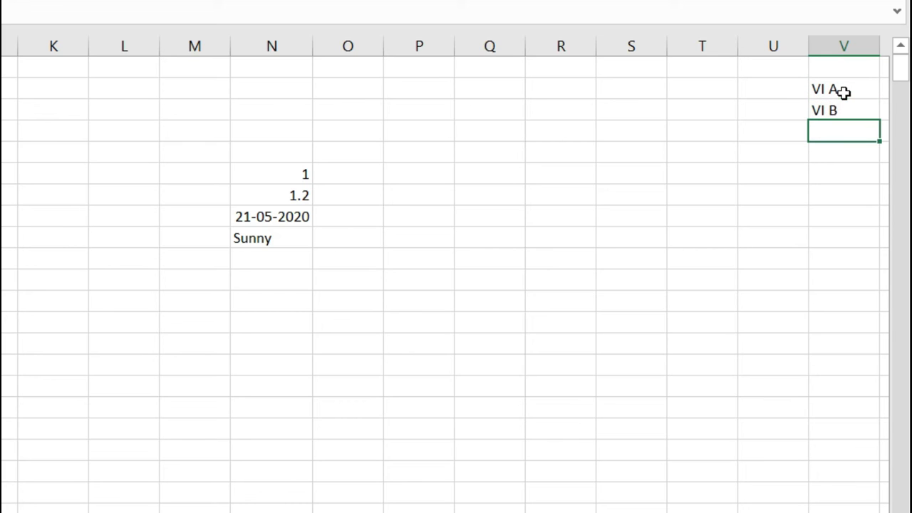
pyautogui.write('VII A')
pyautogui.press('Return')
pyautogui.write('VII')
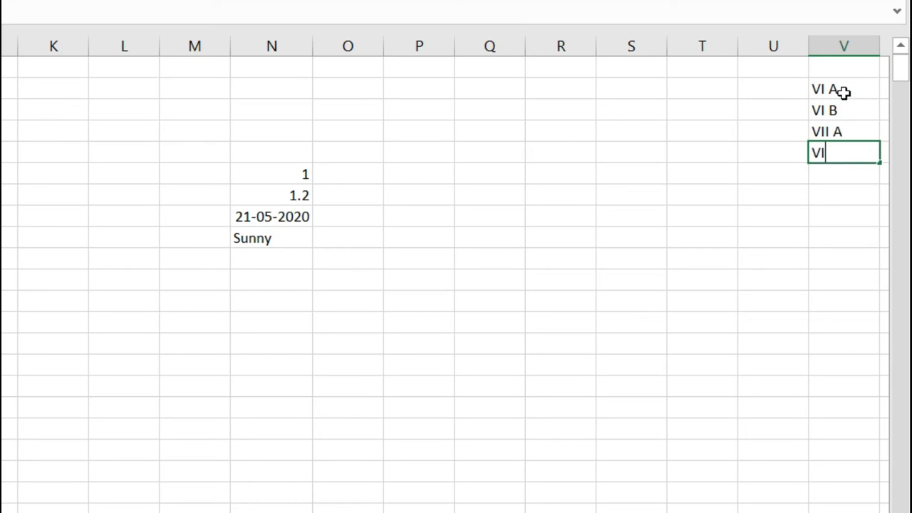
pyautogui.write(' B')
pyautogui.press('Return')
# - Continue the class list in cells V6:V9 with VIII A, VIII B, IX A and IX B
pyautogui.write('V')
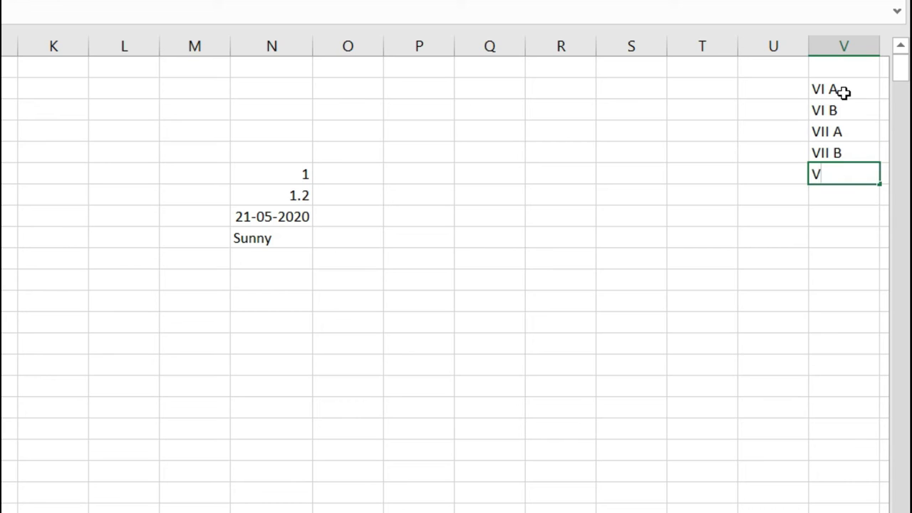
pyautogui.write('III A')
pyautogui.press('Return')
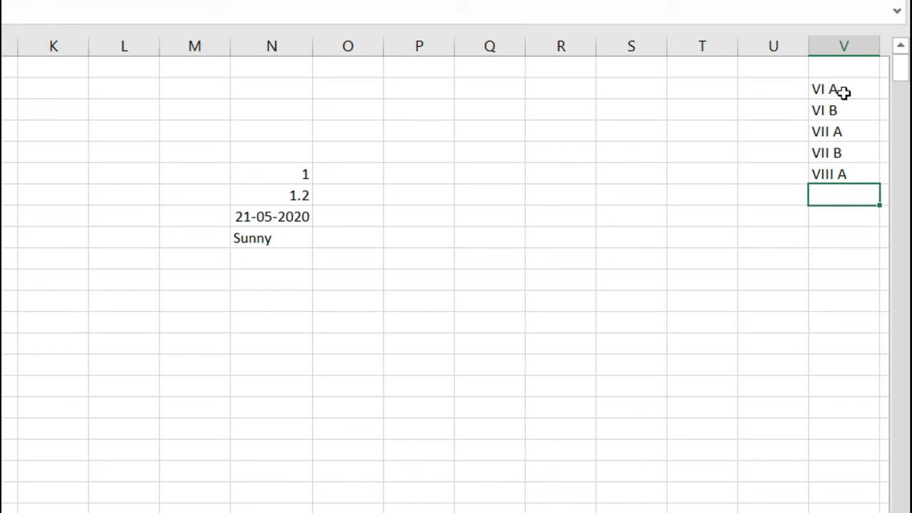
pyautogui.write('VIII B')
pyautogui.press('Return')
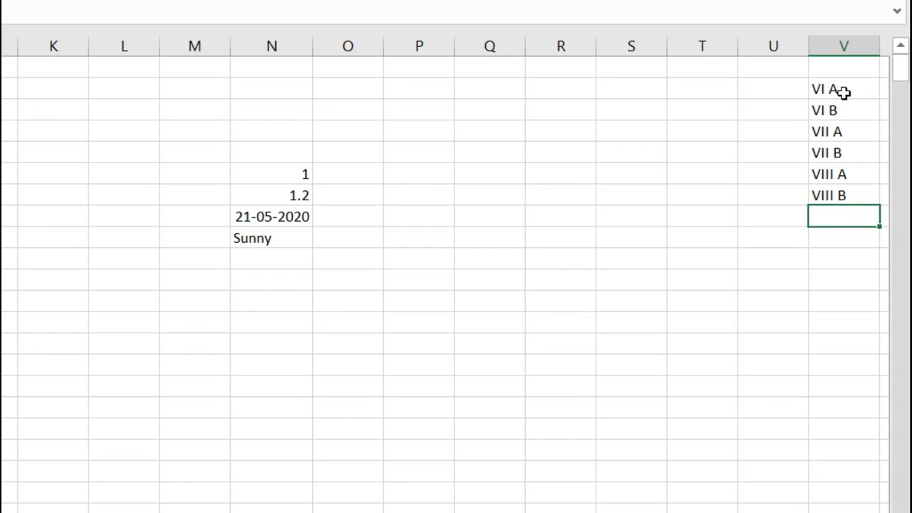
pyautogui.write('IX A')
pyautogui.press('Return')
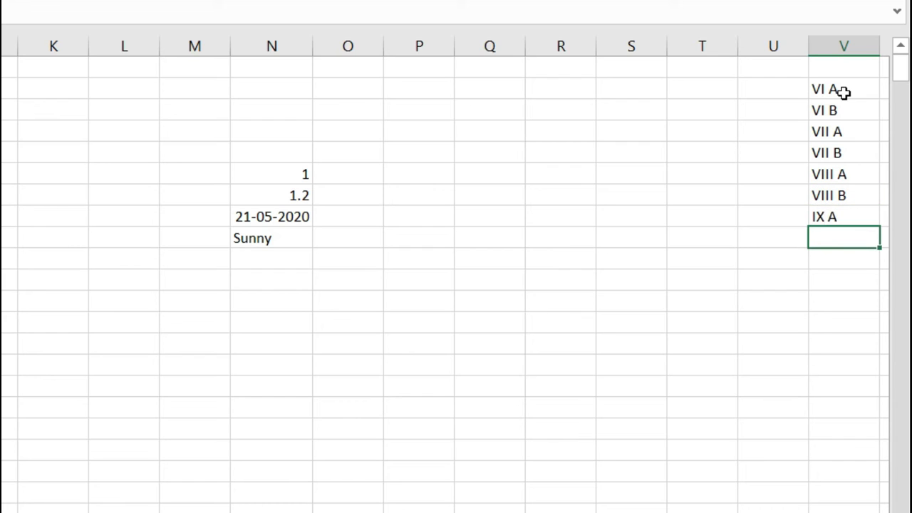
pyautogui.write('IX B')
pyautogui.press('Return')
# - Complete the class list in cells V10:V15 with X A, X B, XI A, XI B, XII A and XII B
pyautogui.write('X A')
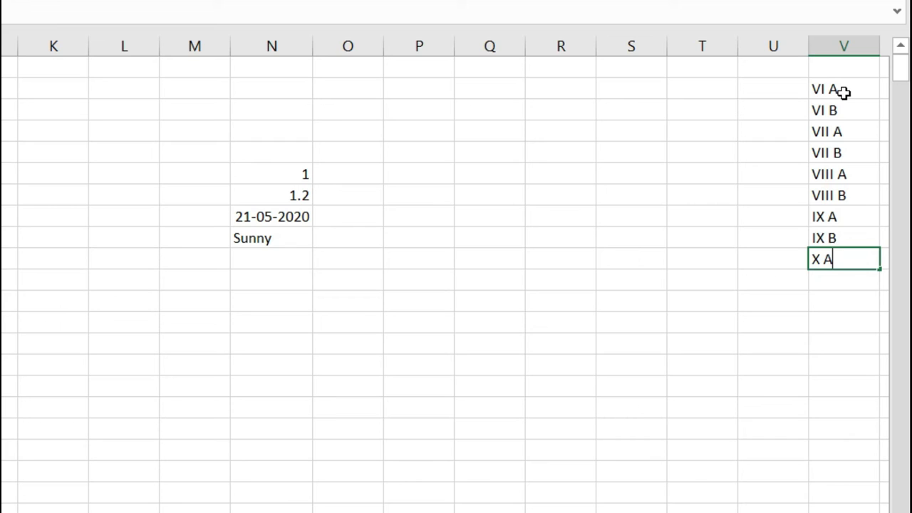
pyautogui.press('Return')
pyautogui.write('X B')
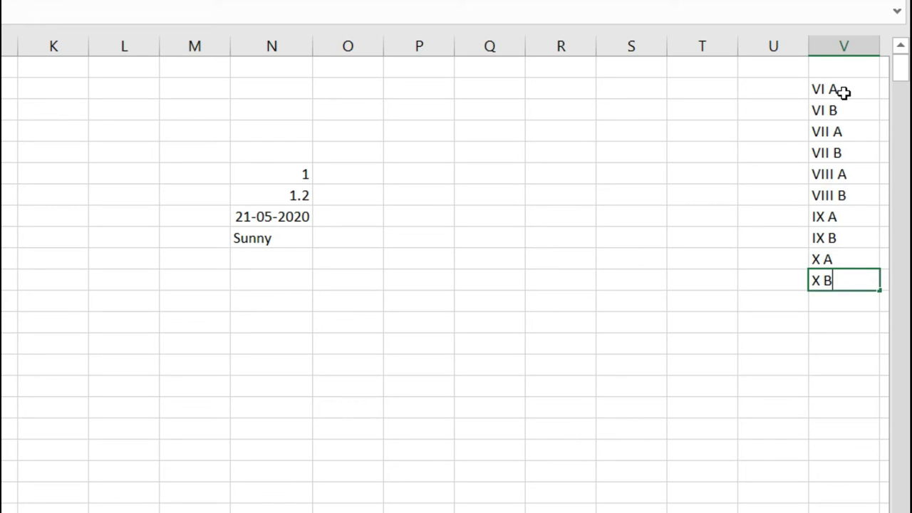
pyautogui.press('Return')
pyautogui.write('XI A')
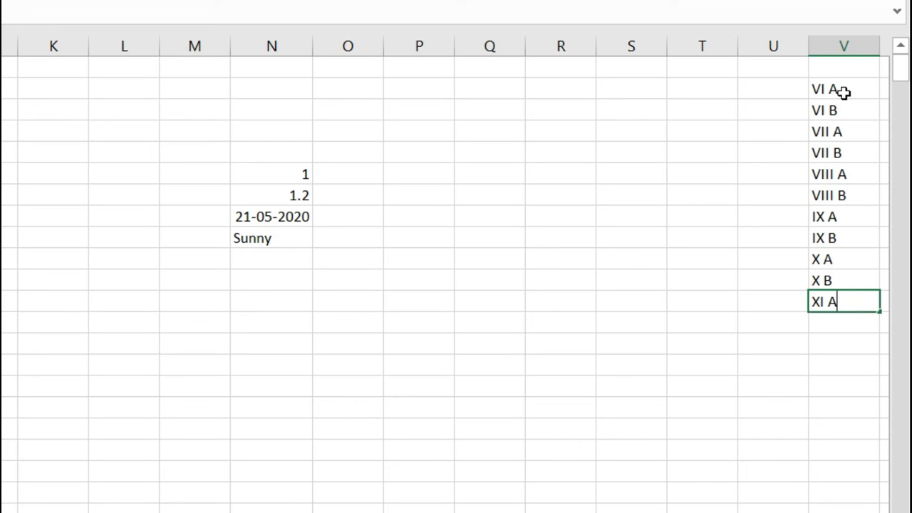
pyautogui.press('Return')
pyautogui.write('XI B')
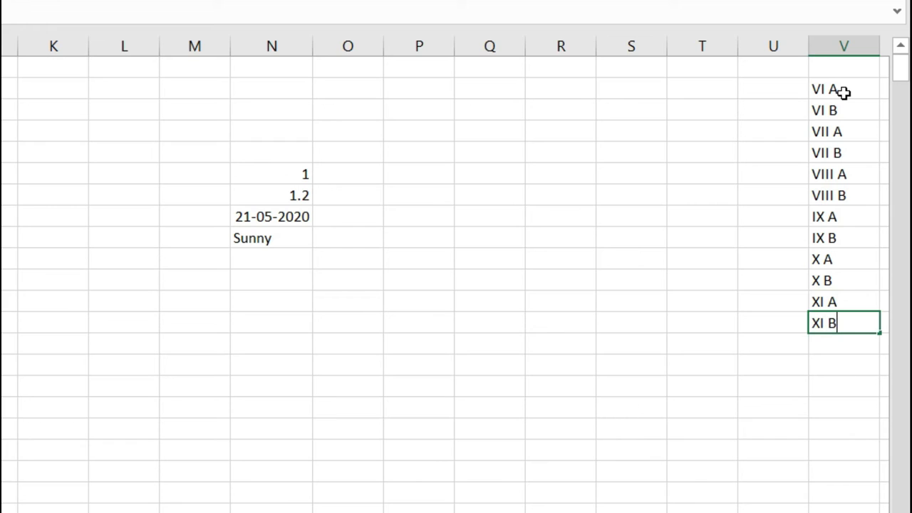
pyautogui.press('Return')
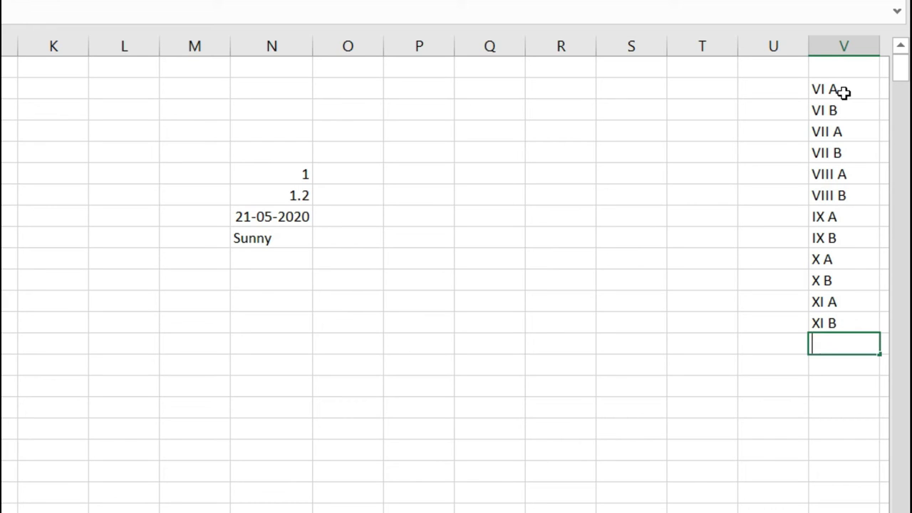
pyautogui.write('XII A')
pyautogui.press('Return')
pyautogui.write('XII')
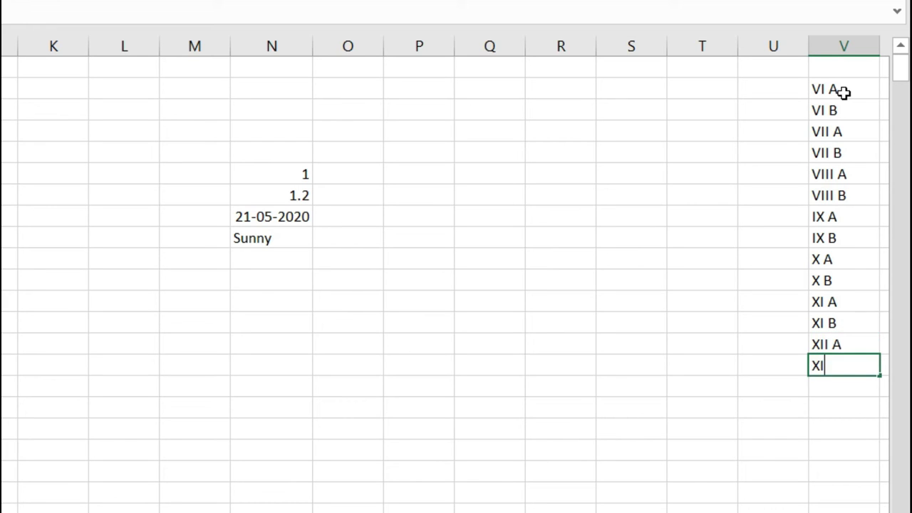
pyautogui.write(' B')
pyautogui.press('Return')
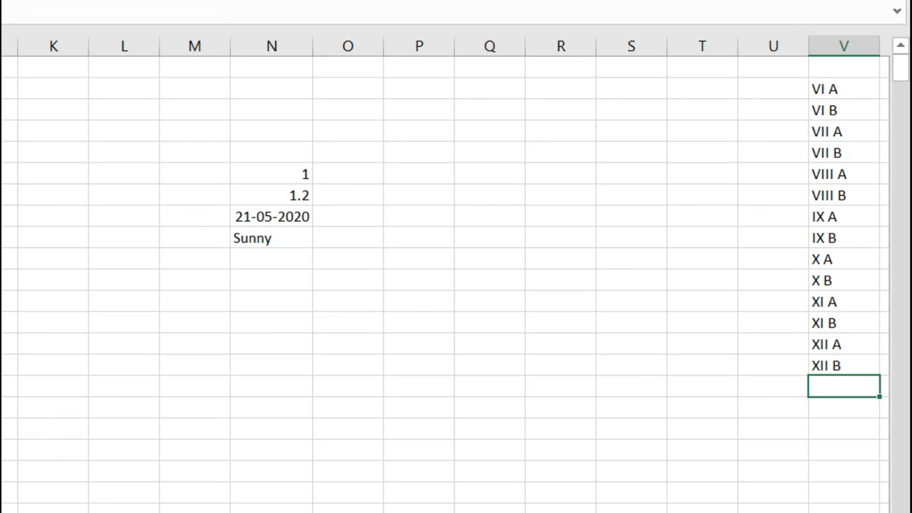
# - Insert a column before Gender and give it the header Class in cell D1
pyautogui.click(3, 93)
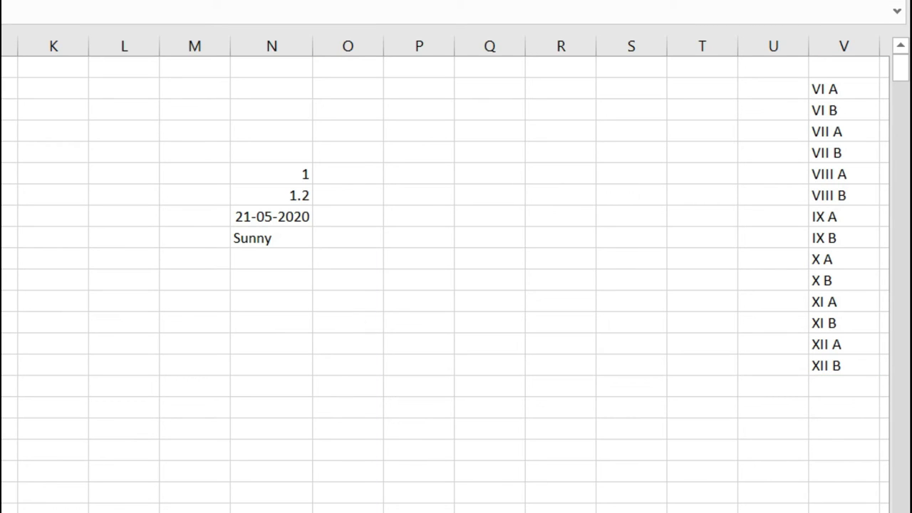
pyautogui.hotkey('ctrl', 'shift', '+')
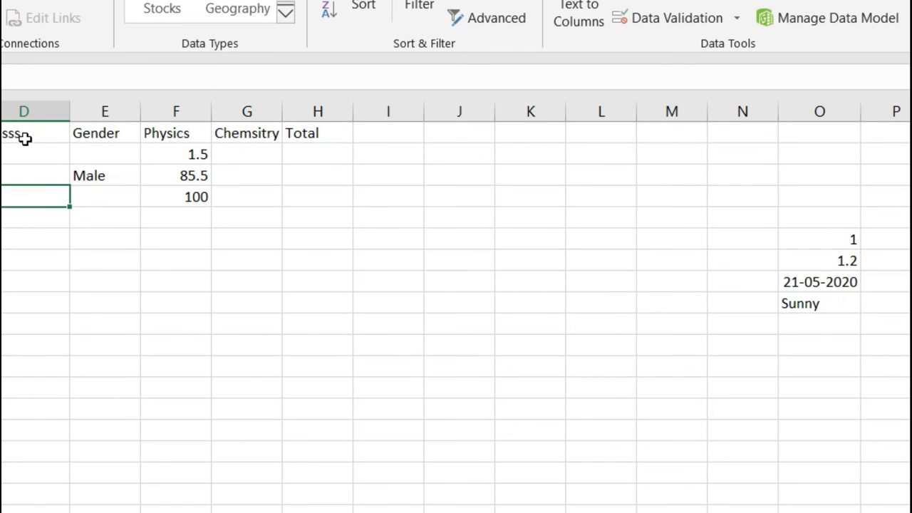
pyautogui.click(24, 135)
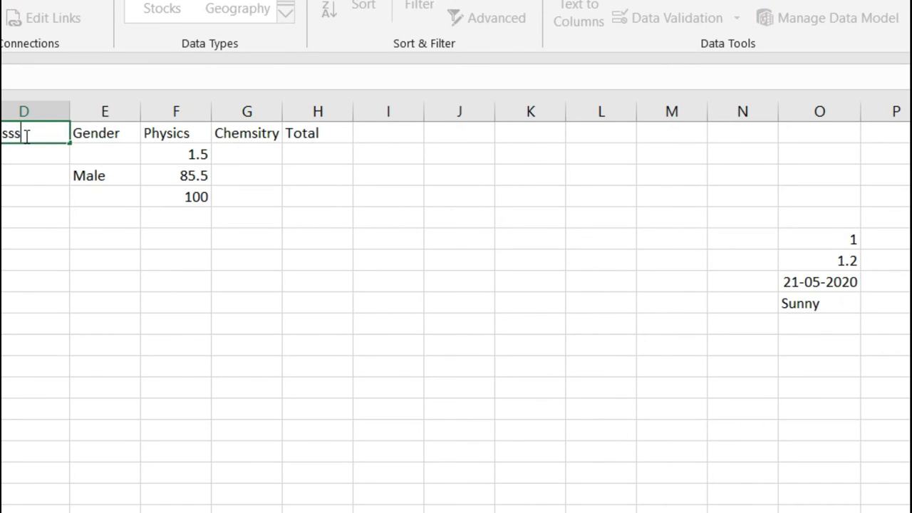
pyautogui.press('BackSpace')
pyautogui.press('Return')
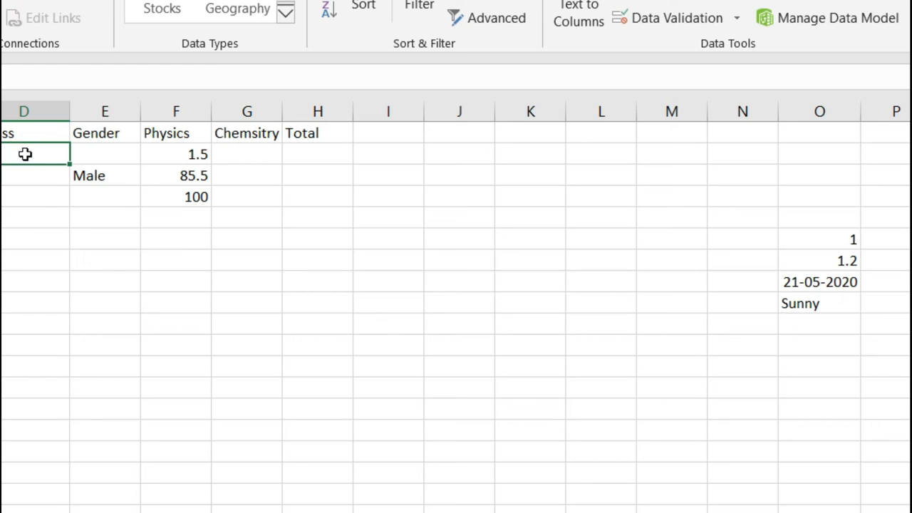
# - Apply list validation with an in-cell dropdown to cell D2, using the VI A to XII B class list in column W as source
pyautogui.click(25, 154)
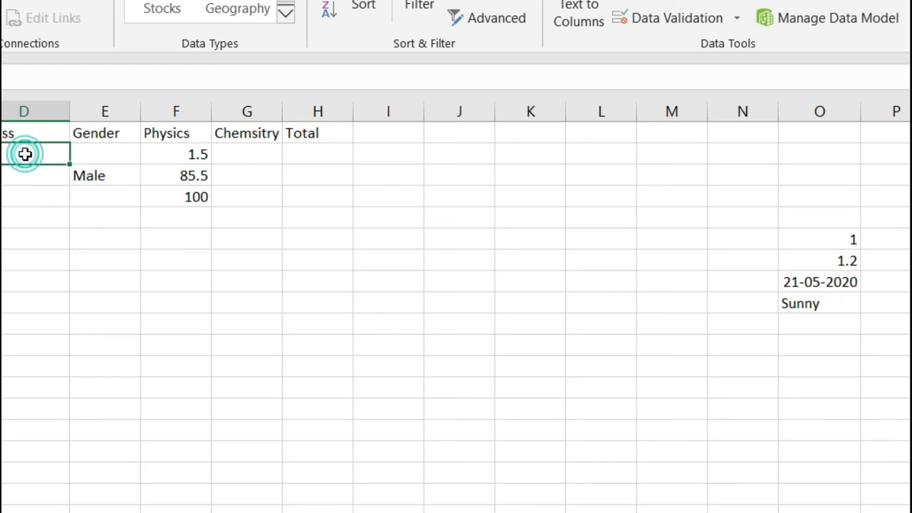
pyautogui.click(699, 26)
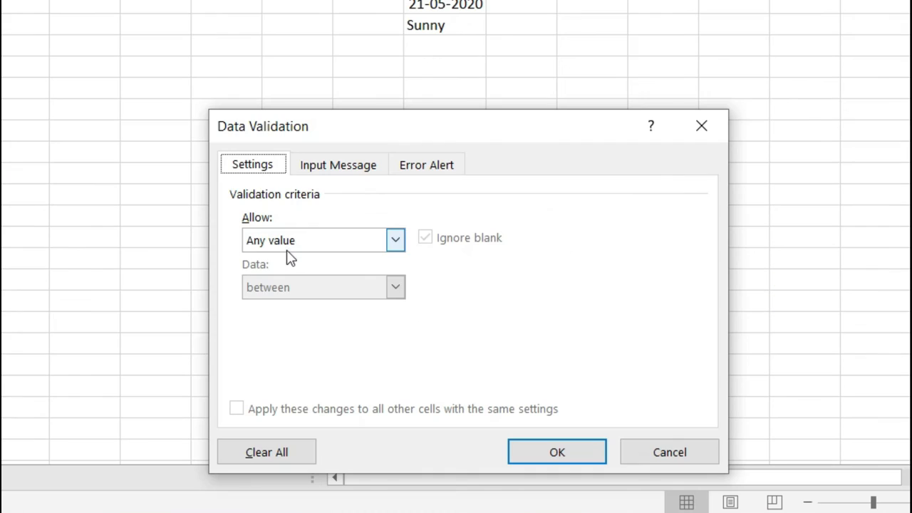
pyautogui.click(288, 246)
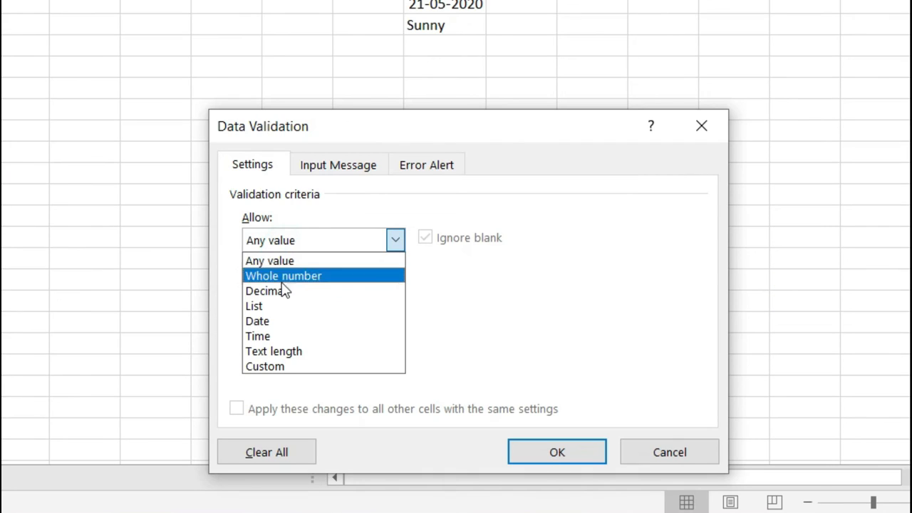
pyautogui.click(278, 307)
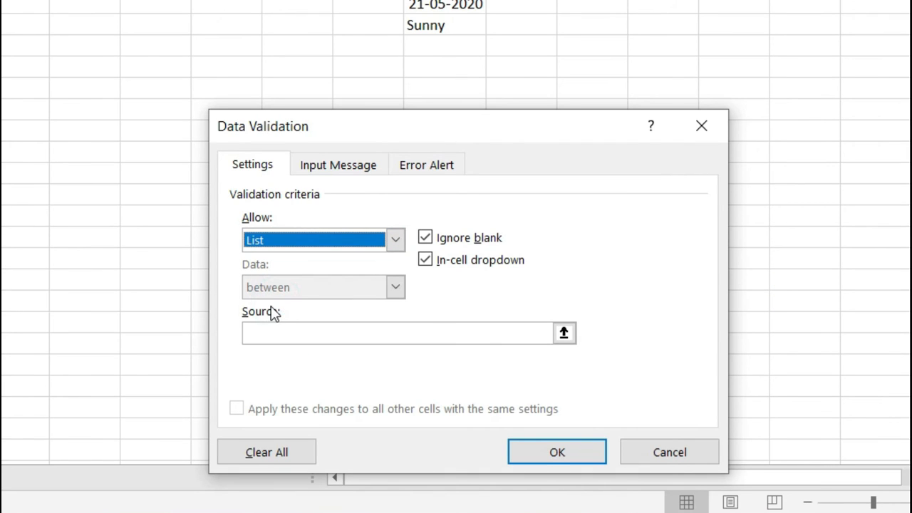
pyautogui.click(279, 332)
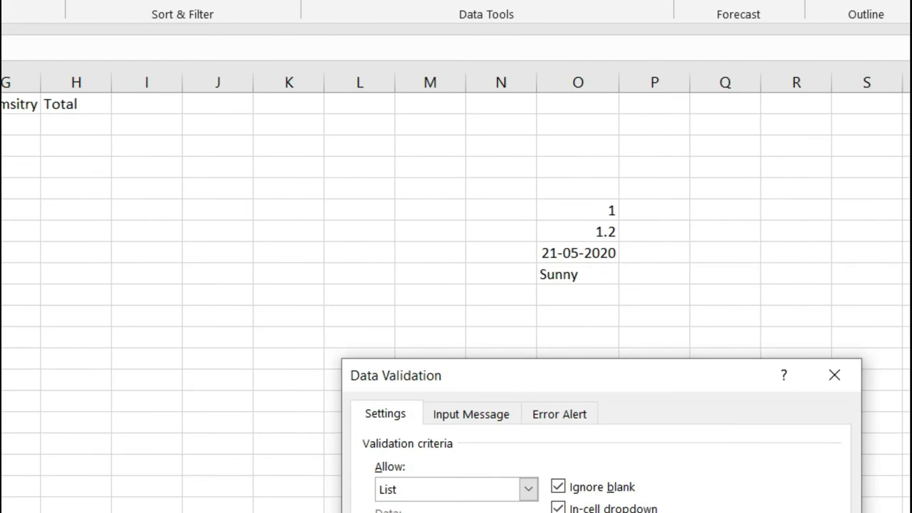
pyautogui.click(907, 477)
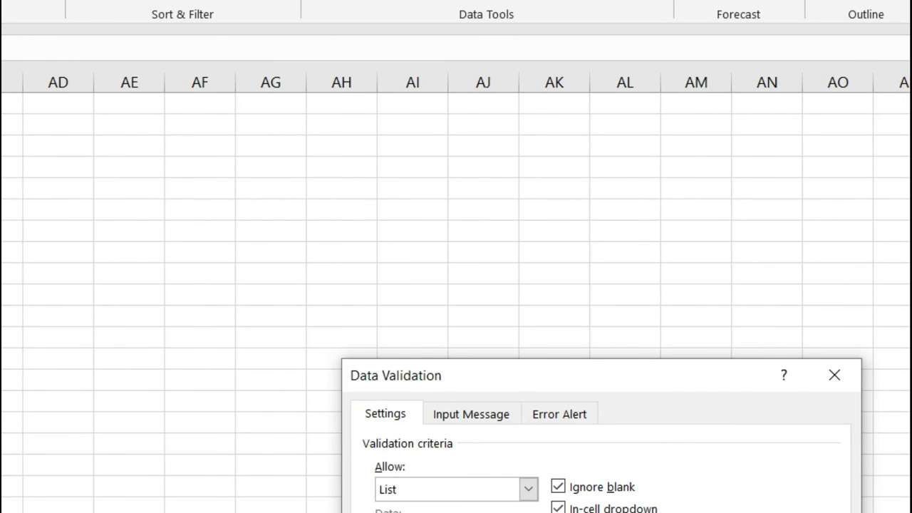
pyautogui.moveTo(2, 125); pyautogui.dragTo(2, 295)
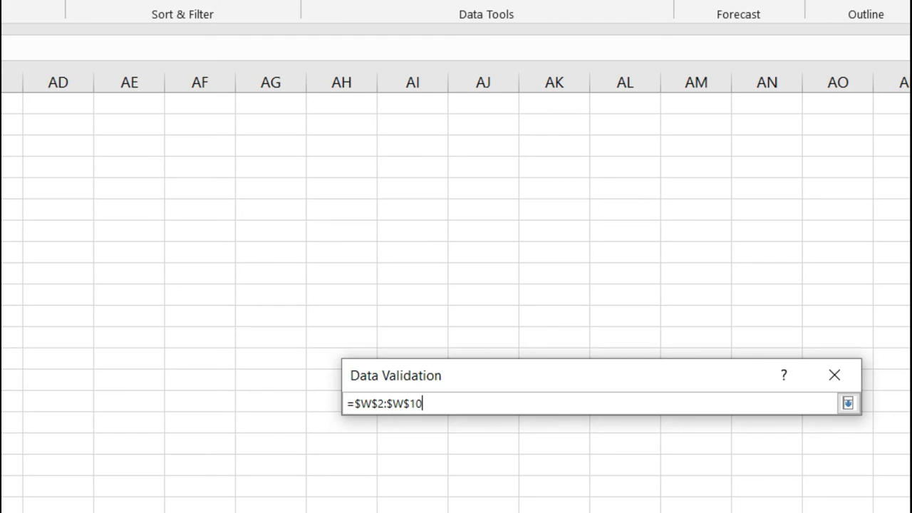
pyautogui.moveTo(1, 401); pyautogui.dragTo(2, 402)
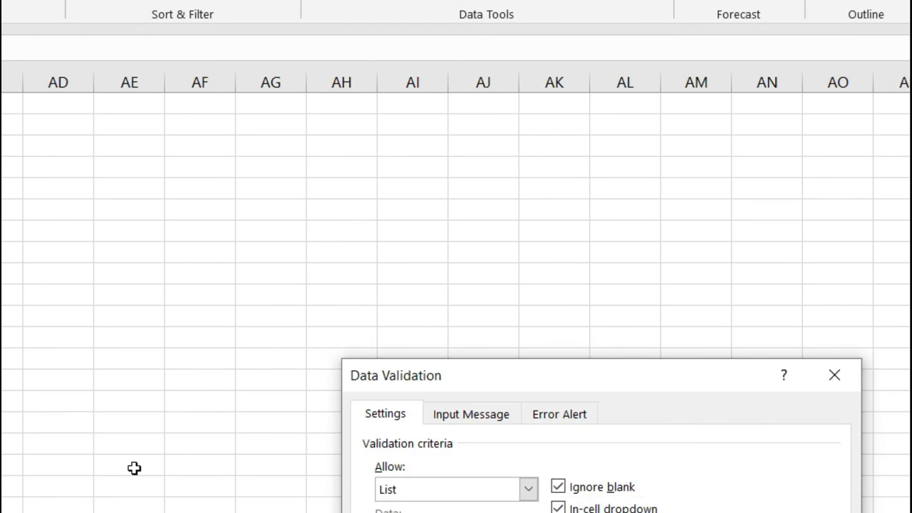
pyautogui.press('Return')
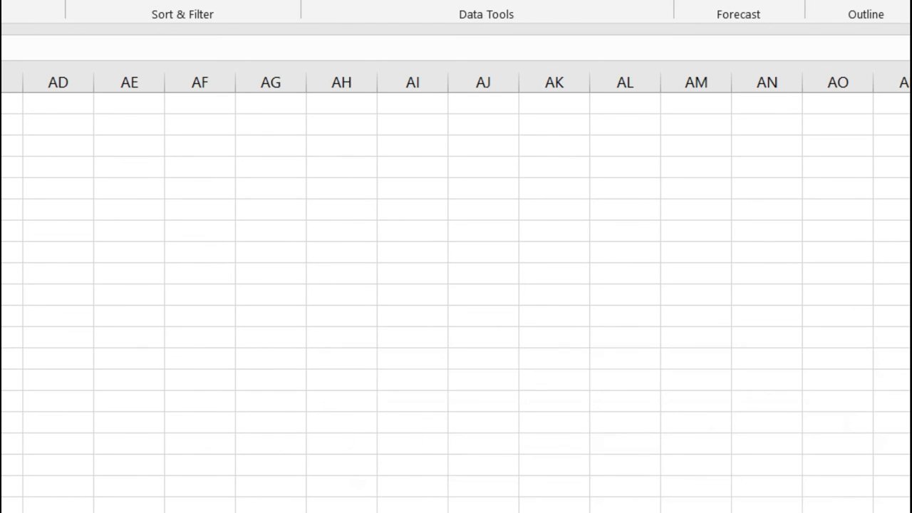
# - Test the list validation by choosing X A for cell D2 from its dropdown list
pyautogui.hscroll(-8, 456, 293)
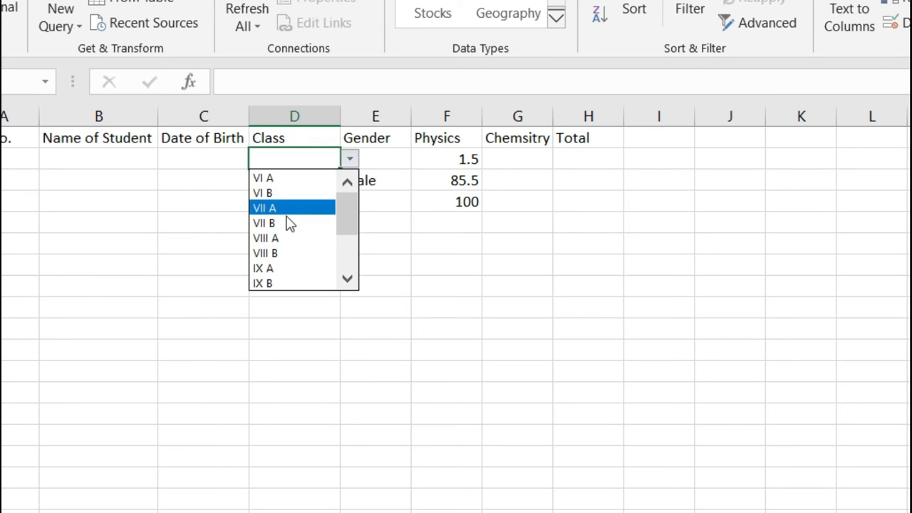
pyautogui.click(345, 211)
pyautogui.moveTo(344, 212); pyautogui.dragTo(346, 293)
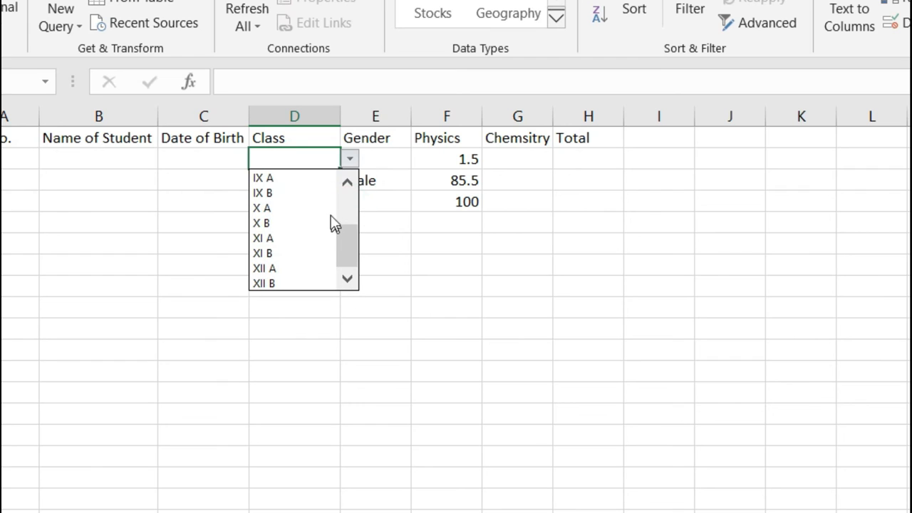
pyautogui.click(297, 208)
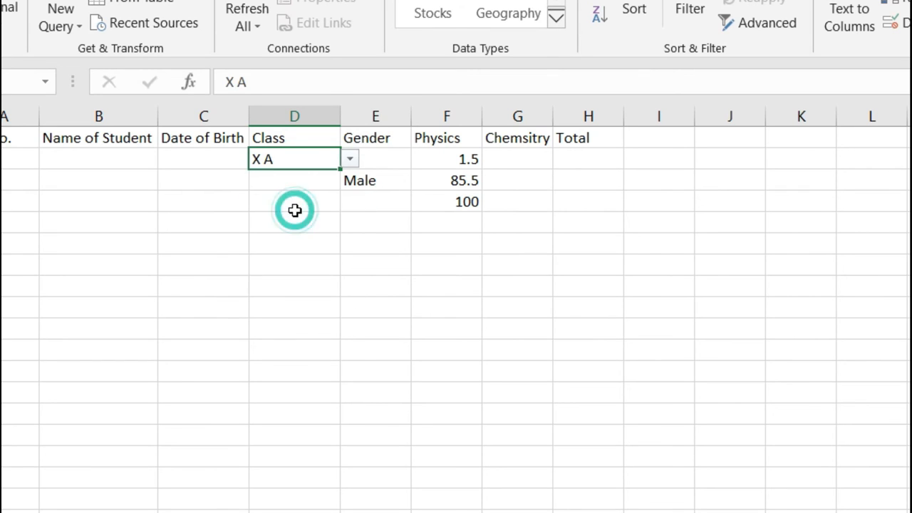
pyautogui.click(299, 180)
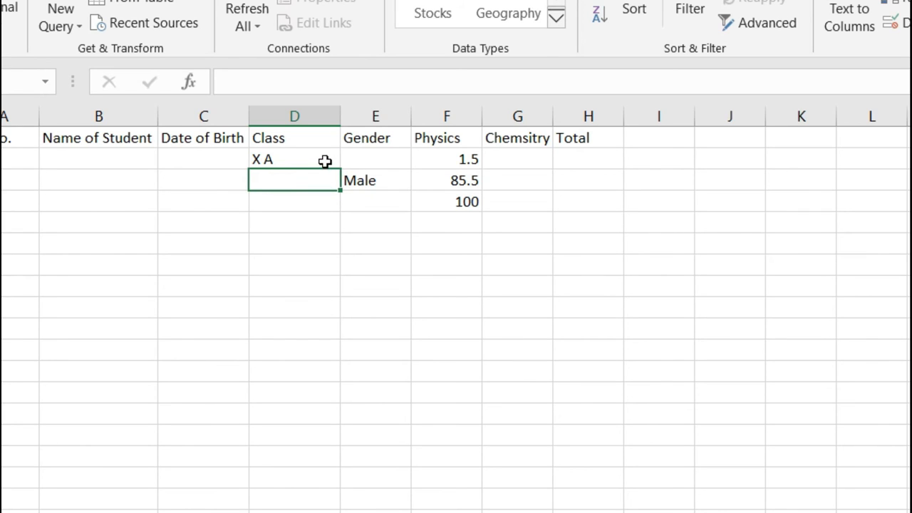
# - Clear cell D2 and fill its list validation down column D under Class
pyautogui.click(325, 159)
pyautogui.press('Delete')
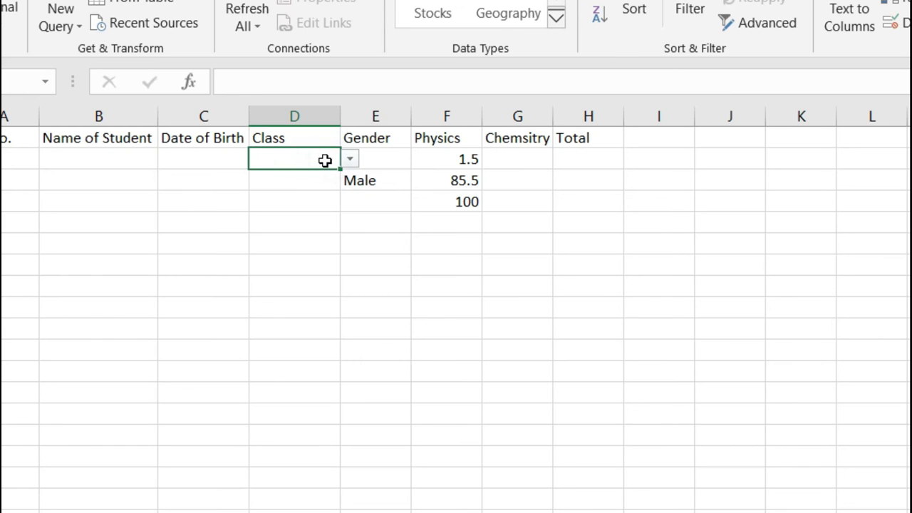
pyautogui.moveTo(341, 171); pyautogui.dragTo(335, 512)
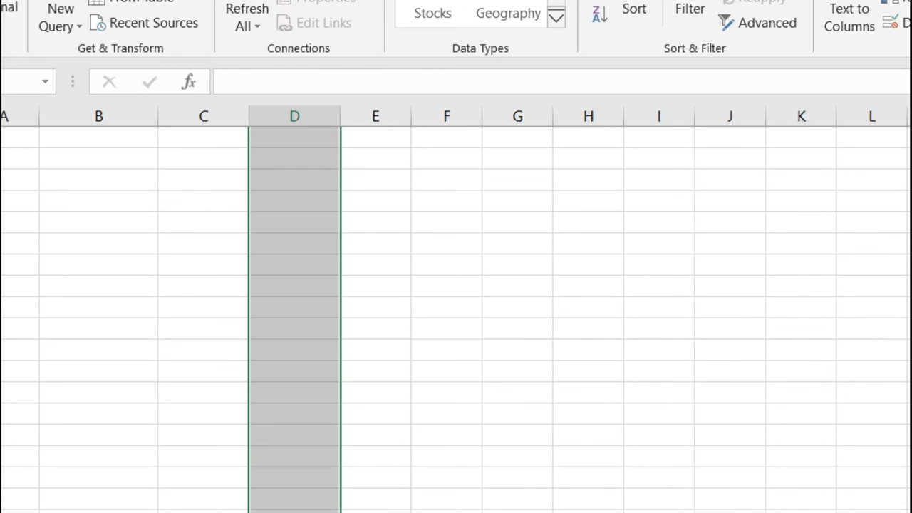
pyautogui.click(307, 512)
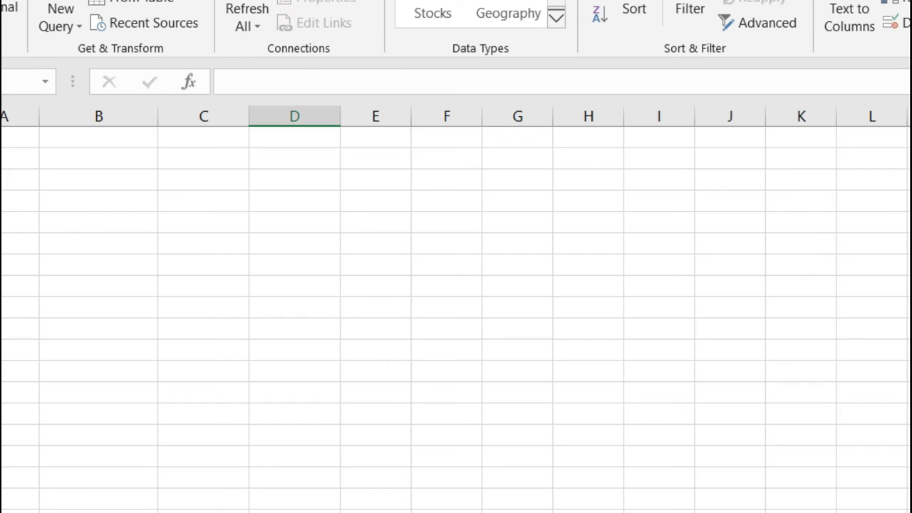
pyautogui.click(316, 464)
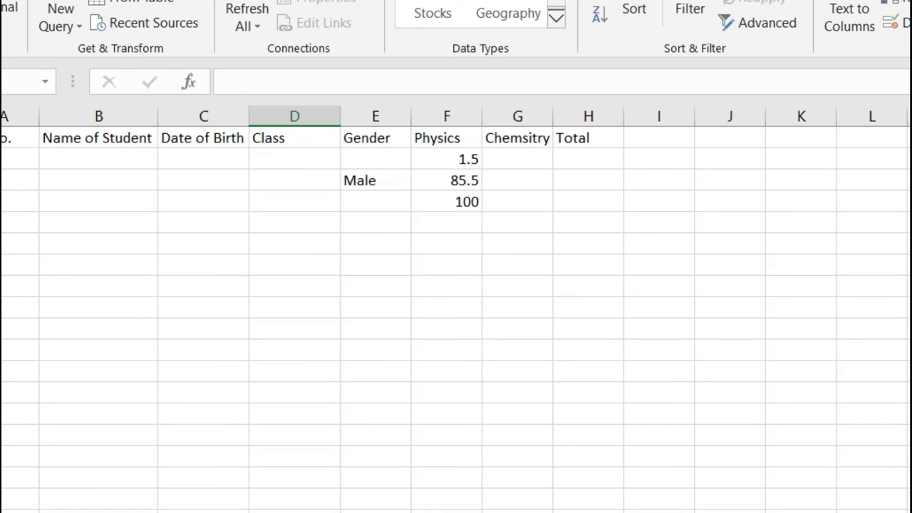
pyautogui.click(550, 209)
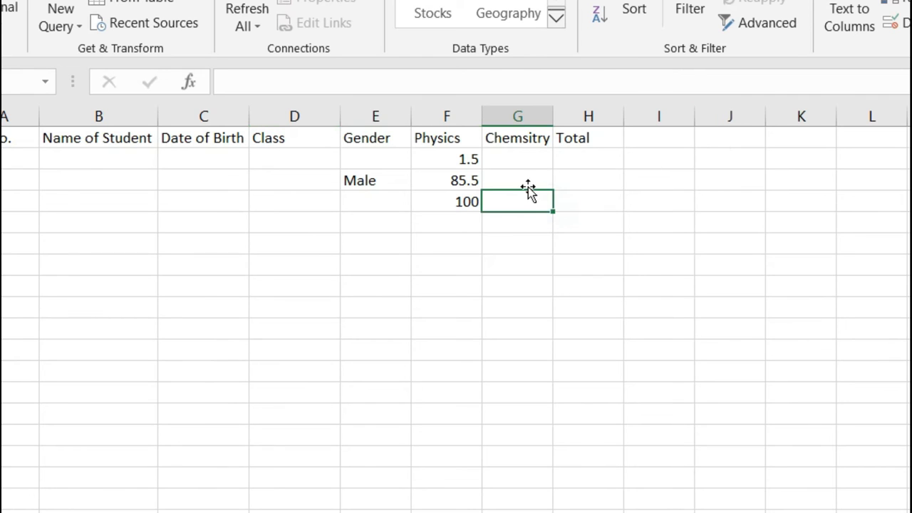
# - Set up date validation for cell C2 under Date of Birth, allowing only dates greater than 01-04-2015
pyautogui.click(215, 155)
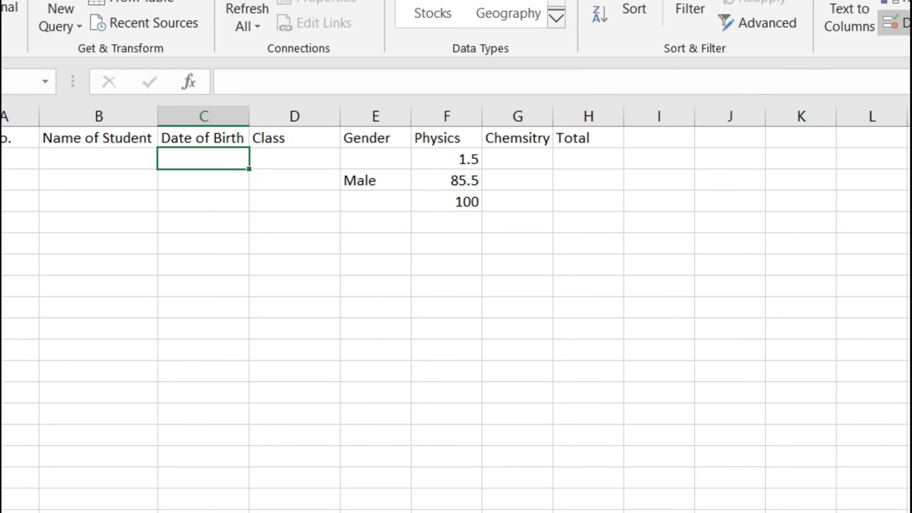
pyautogui.click(901, 22)
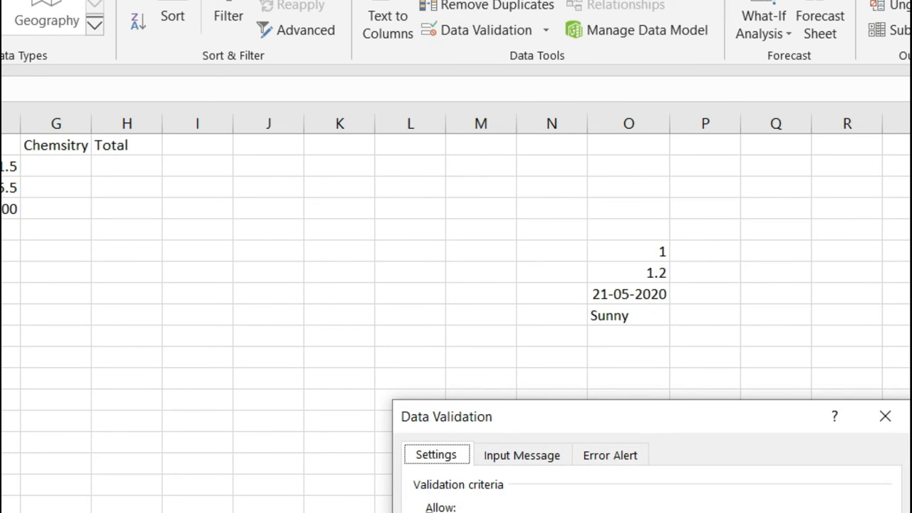
pyautogui.click(340, 249)
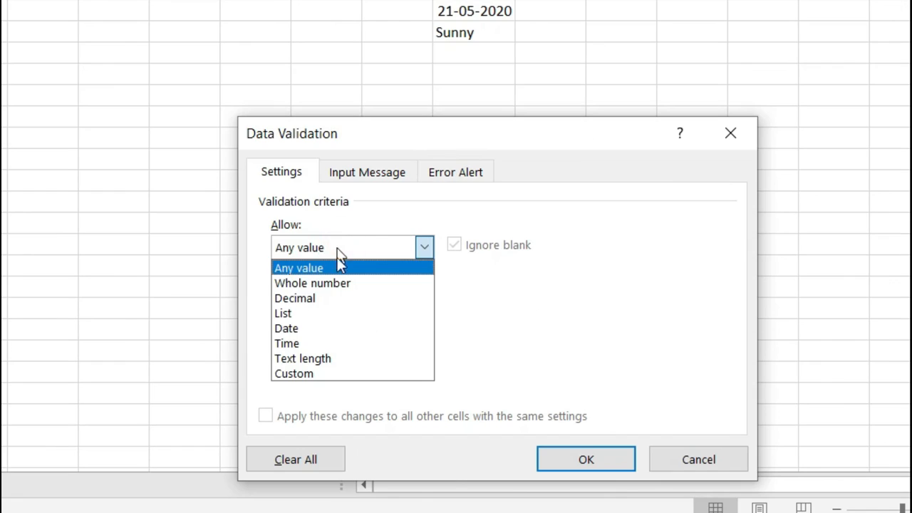
pyautogui.click(345, 328)
pyautogui.click(350, 338)
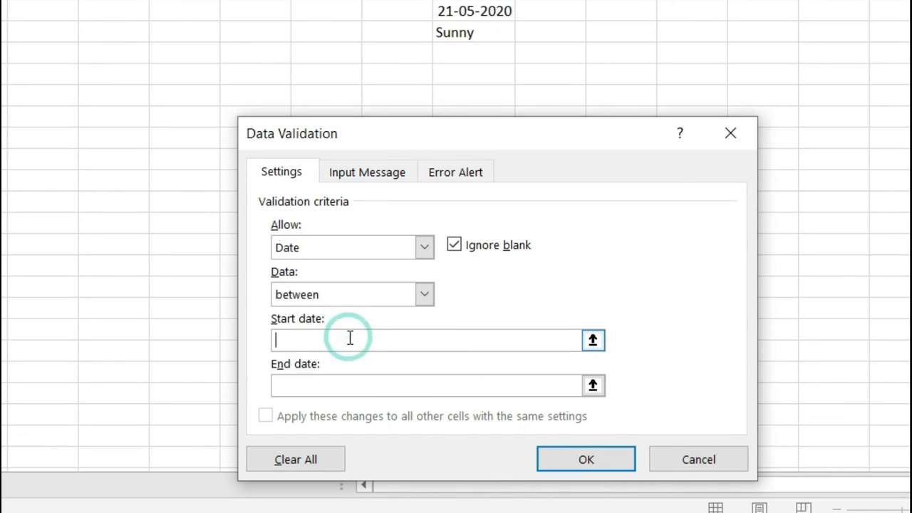
pyautogui.click(349, 336)
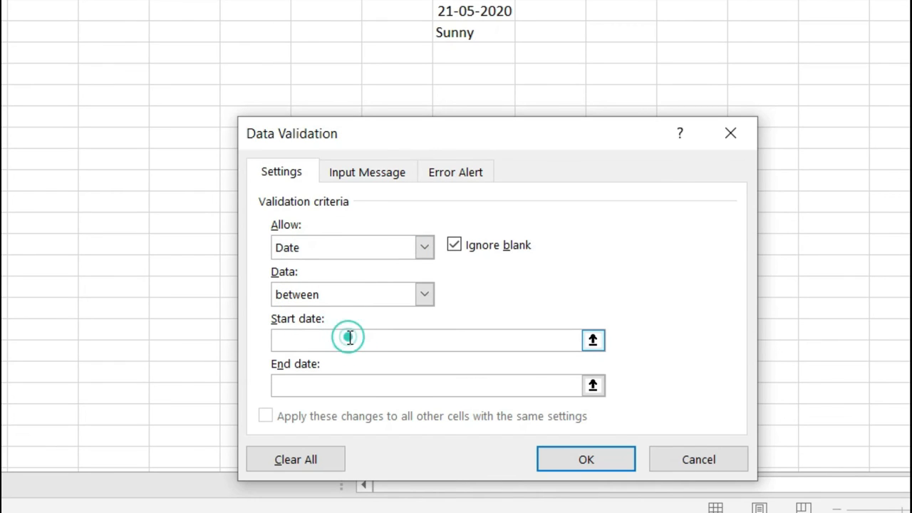
pyautogui.click(408, 295)
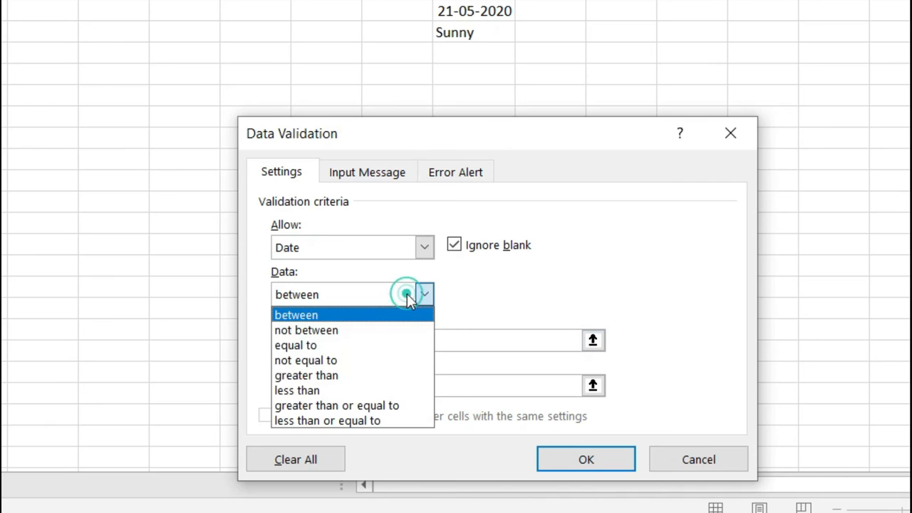
pyautogui.click(366, 380)
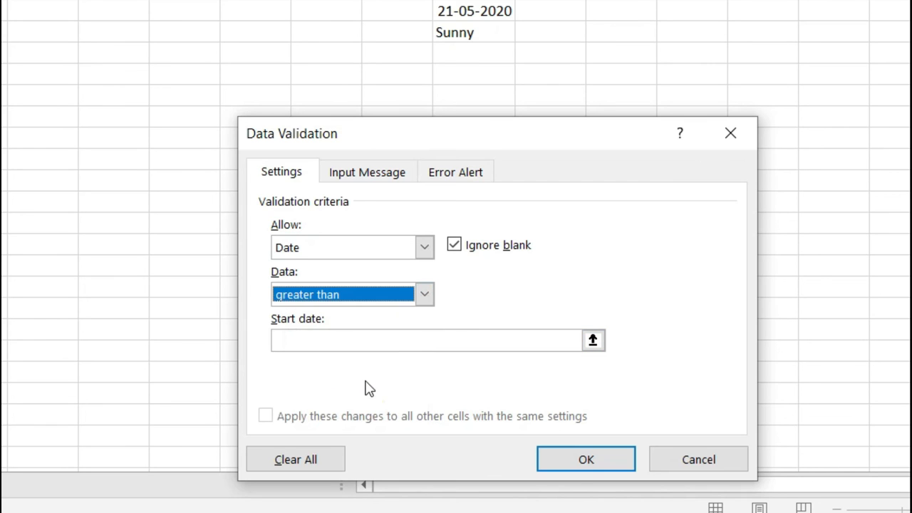
pyautogui.click(363, 342)
pyautogui.write('01-')
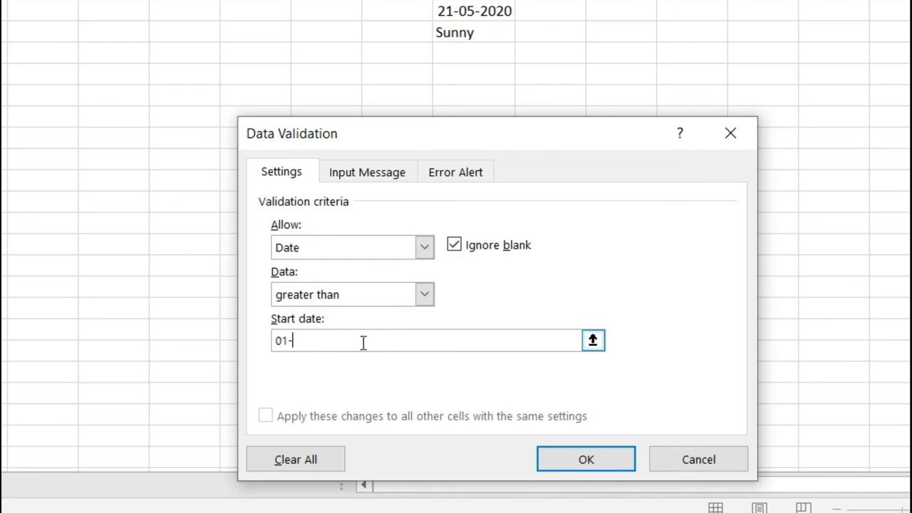
pyautogui.write('04-2015')
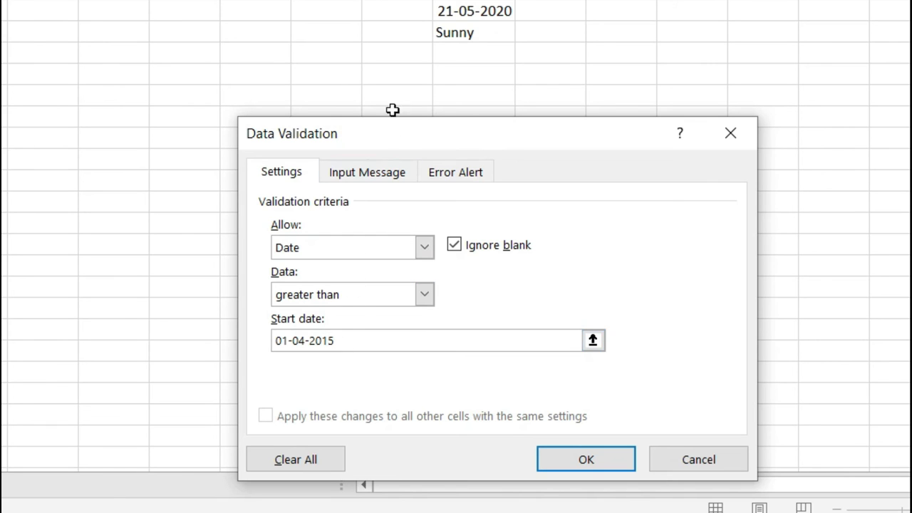
# - Add the input message "Age must be after 01-04-2015" to cell C2's validation and apply the rule
pyautogui.click(362, 179)
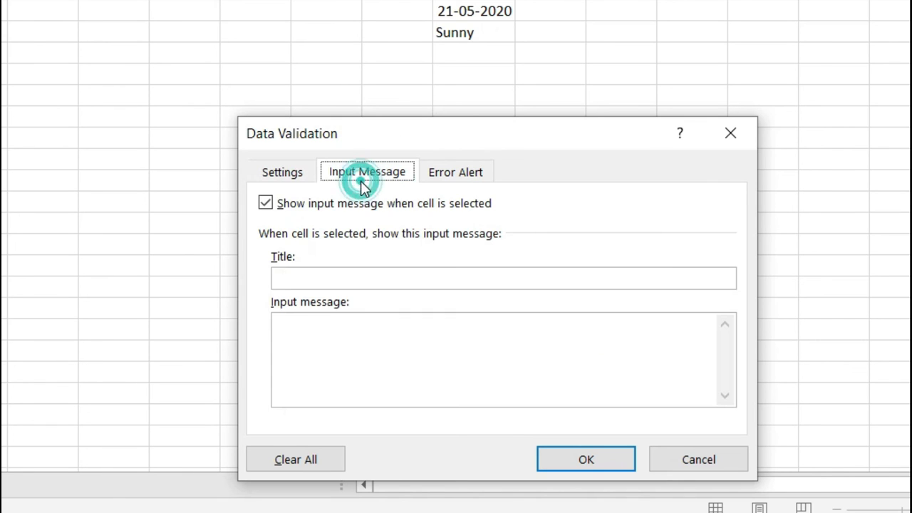
pyautogui.click(312, 321)
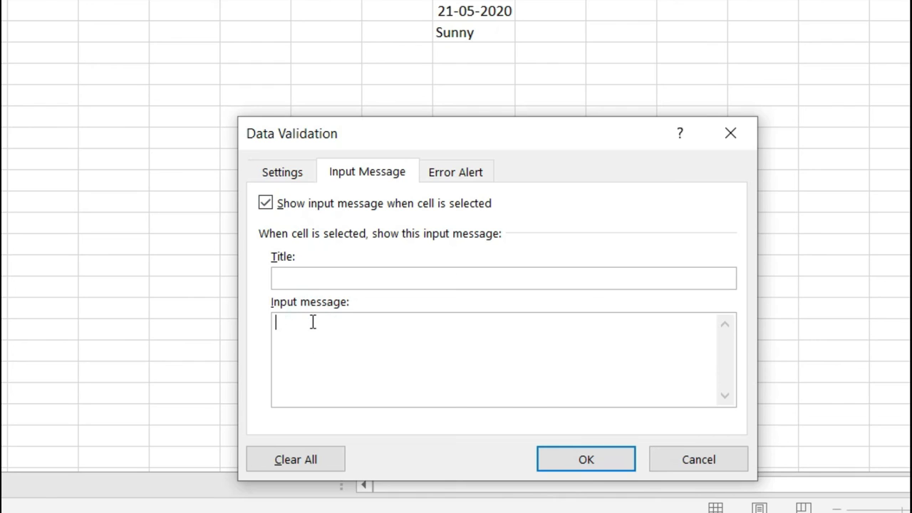
pyautogui.write('Age must be after 01-04-')
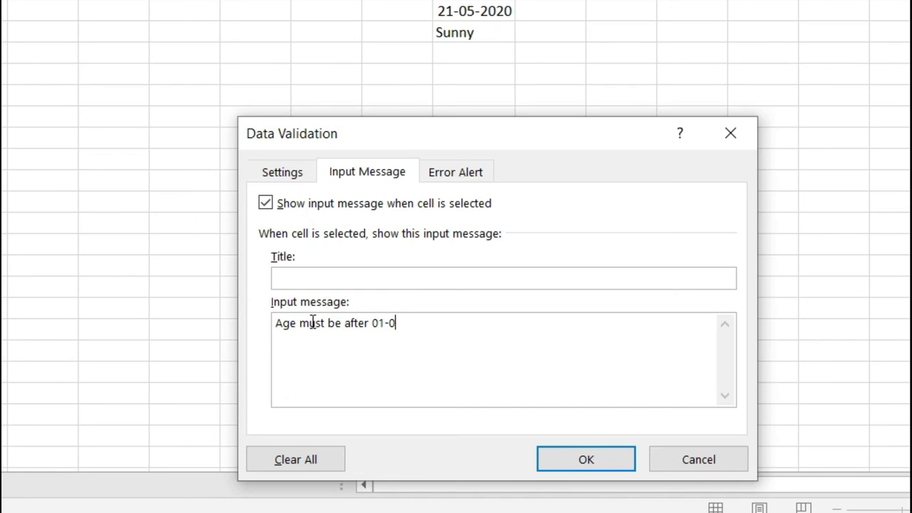
pyautogui.write('2015')
pyautogui.click(576, 459)
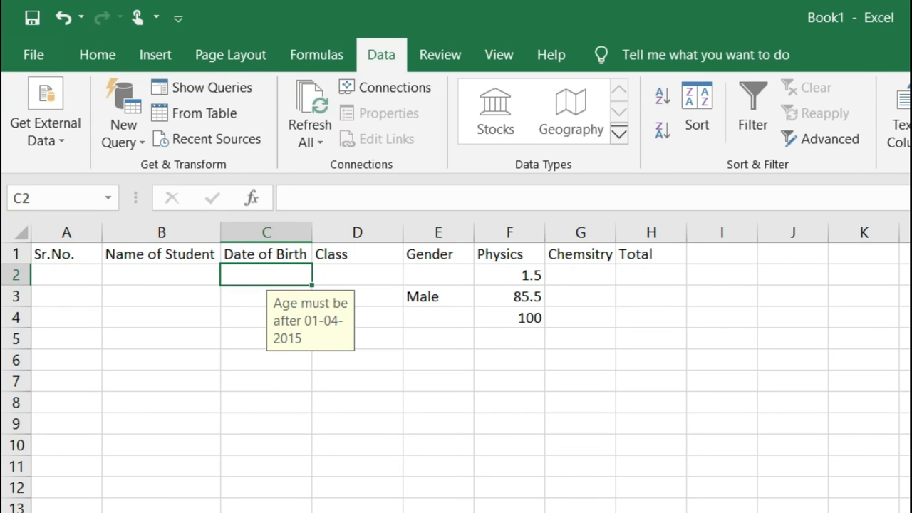
# - Test the date validation by trying to enter exactly the rule's start date in cell C2, and discard the entry
pyautogui.write('01')
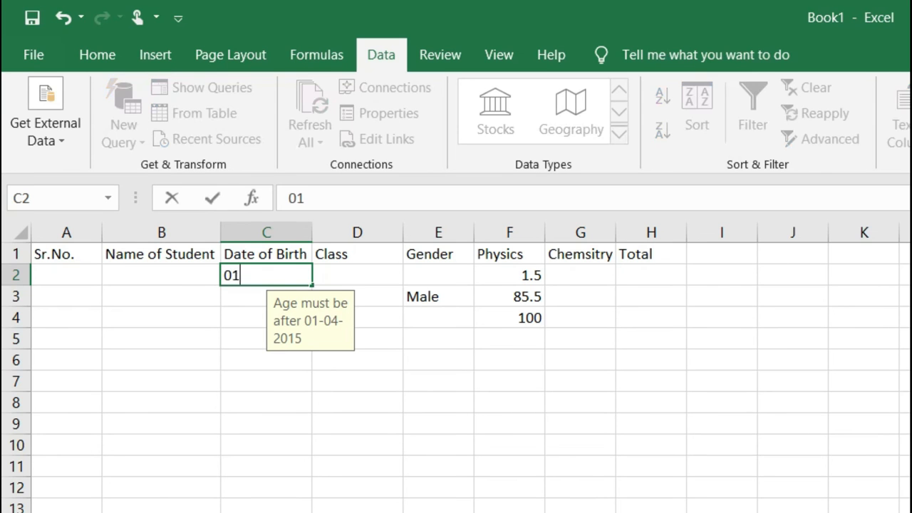
pyautogui.write('-04-2015')
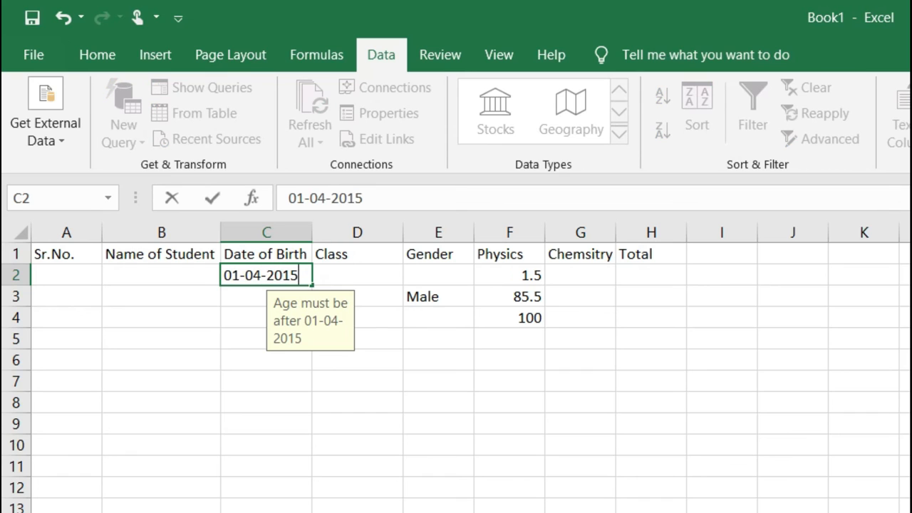
pyautogui.press('Return')
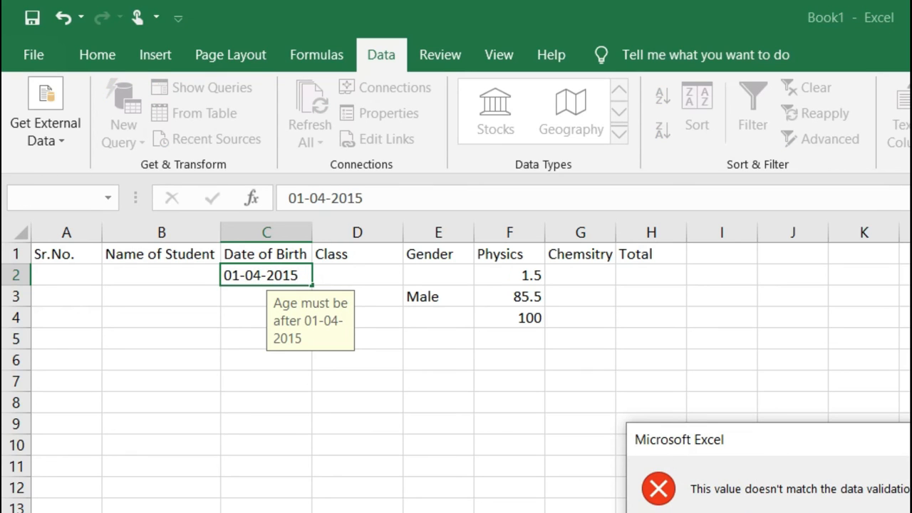
pyautogui.press('Escape')
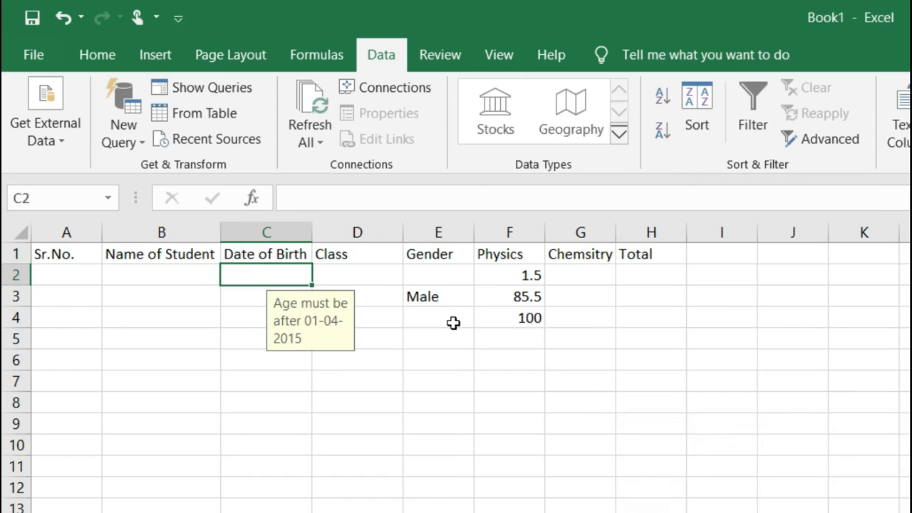
# - Enter a date of birth one day after the rule's start date in cell C2
pyautogui.click(268, 276)
pyautogui.write('02-04')
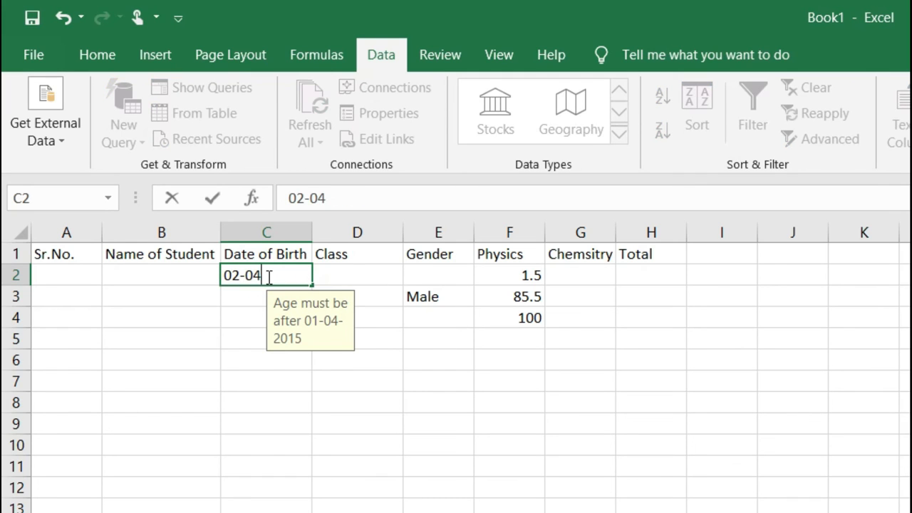
pyautogui.write('-2015')
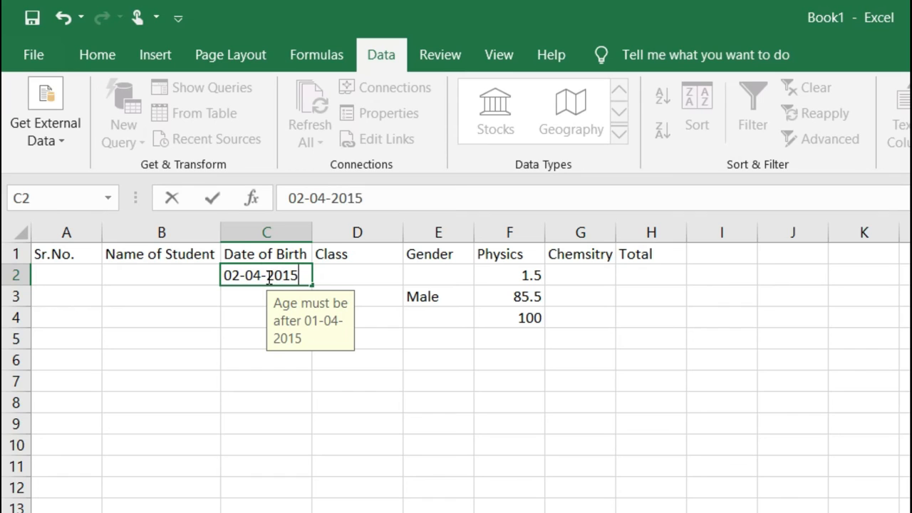
pyautogui.press('Return')
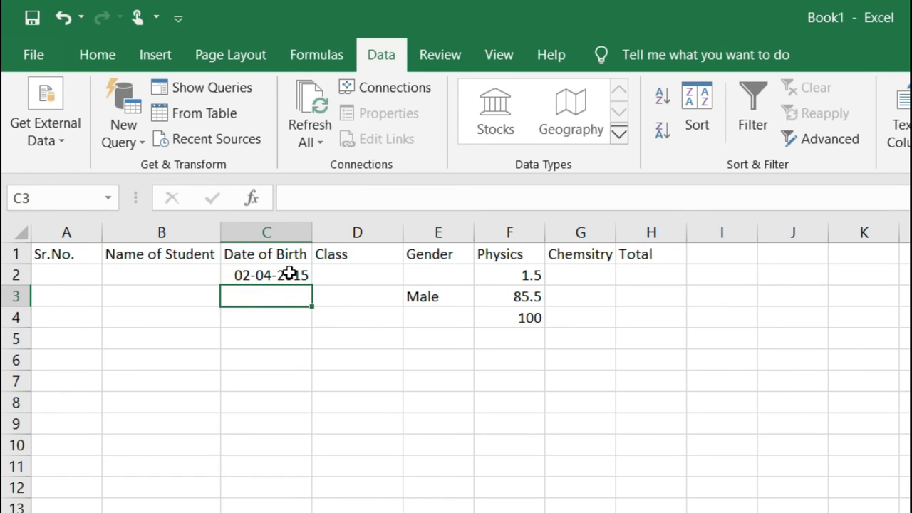
# - Test the validation by trying to replace cell C2's entry with a date one day before the rule's start date
pyautogui.click(288, 273)
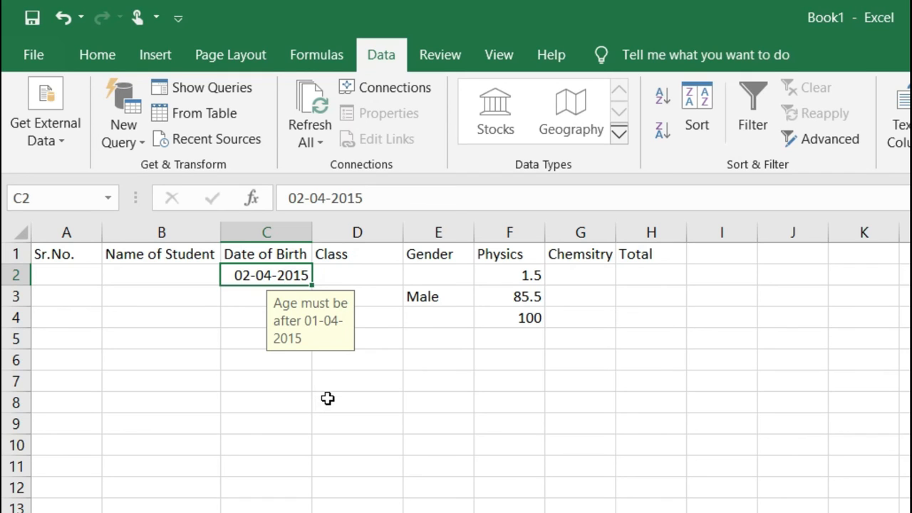
pyautogui.write('31')
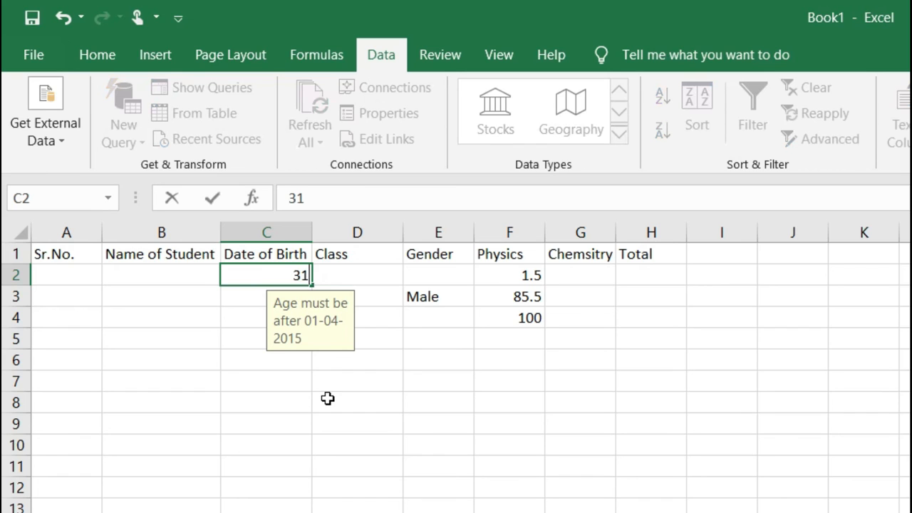
pyautogui.write('-03-20158')
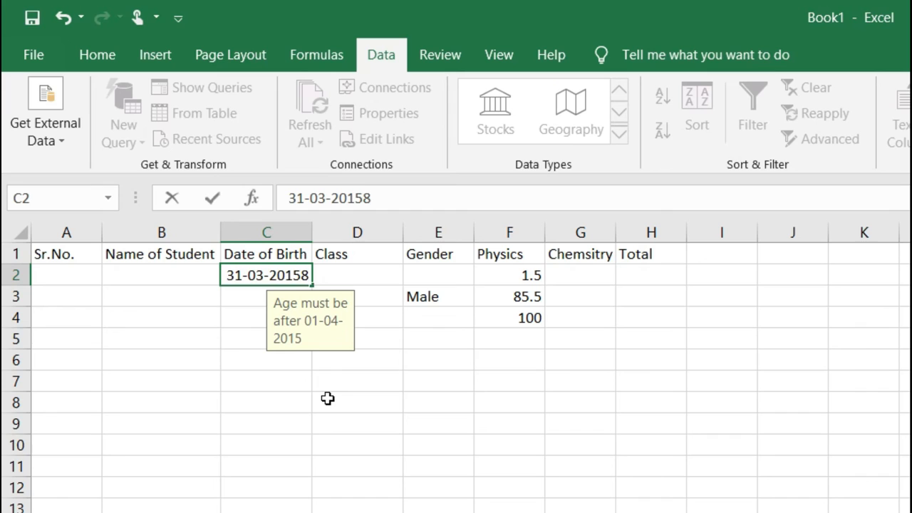
pyautogui.press('BackSpace')
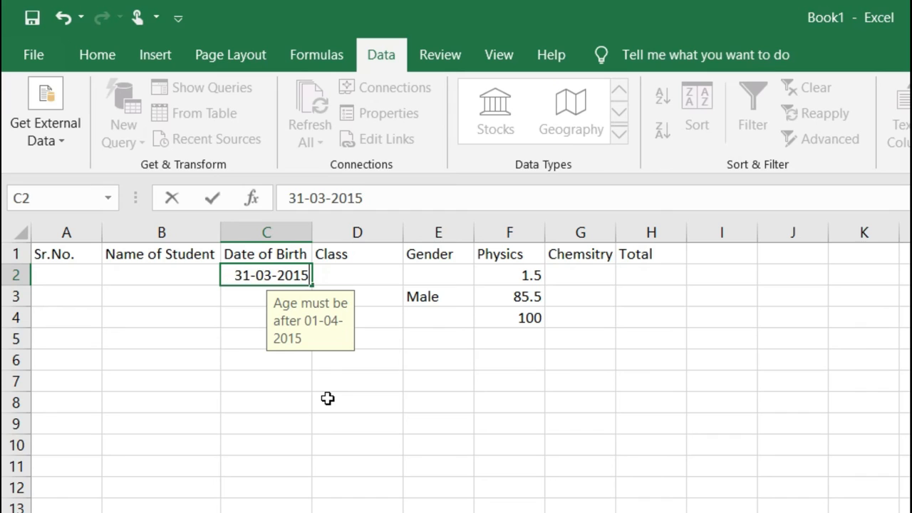
pyautogui.press('Return')
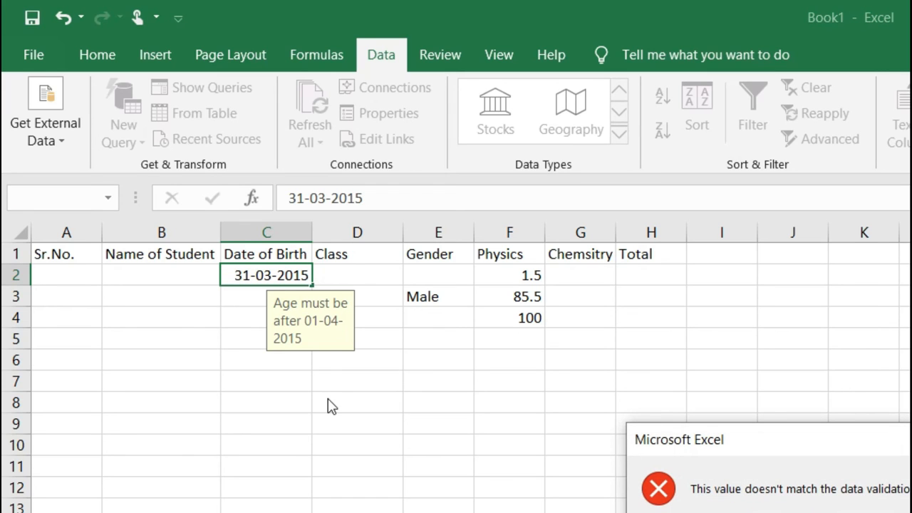
pyautogui.click(851, 512)
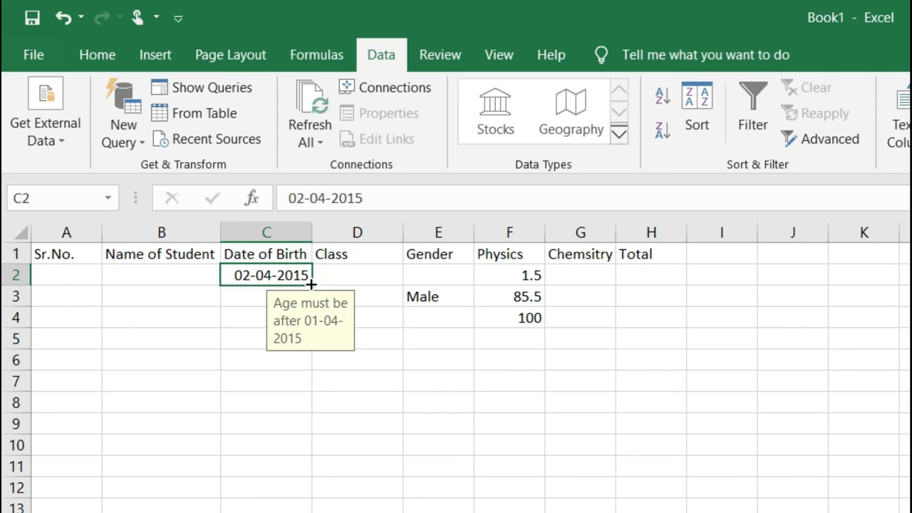
# - Fill cell C2 down to row 12 under Date of Birth and set date validation to between 01-04-2015 and 31-03-2016
pyautogui.moveTo(312, 285); pyautogui.dragTo(312, 501)
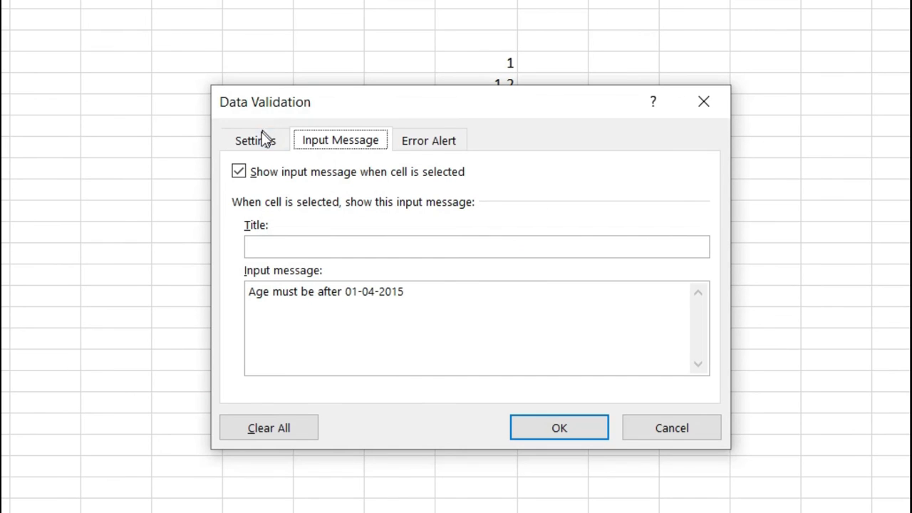
pyautogui.click(262, 139)
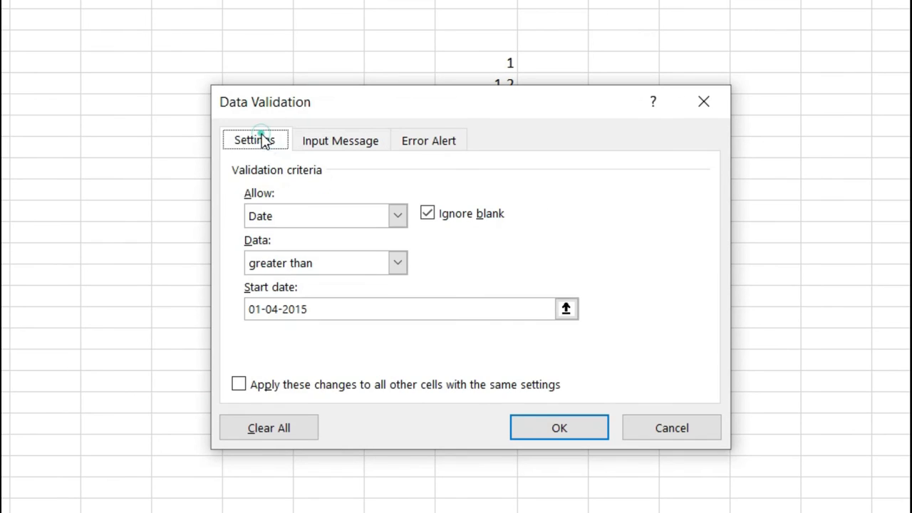
pyautogui.click(306, 269)
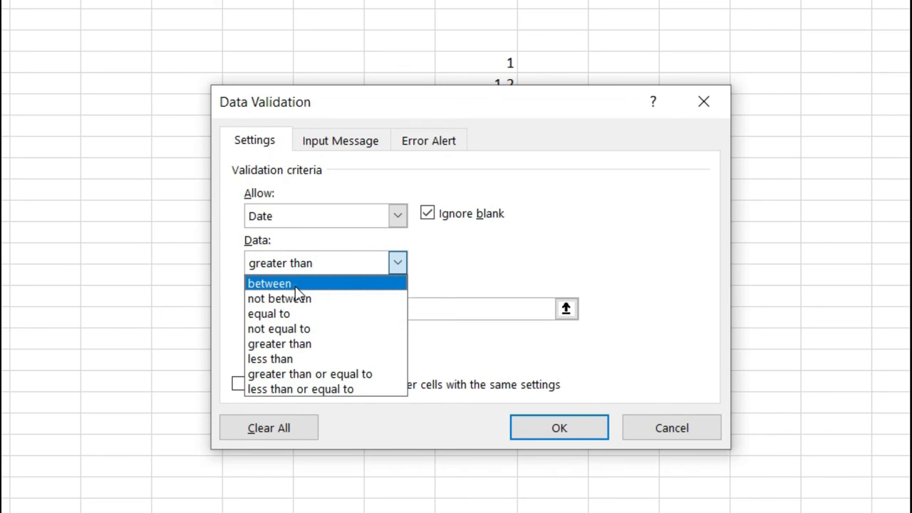
pyautogui.click(295, 285)
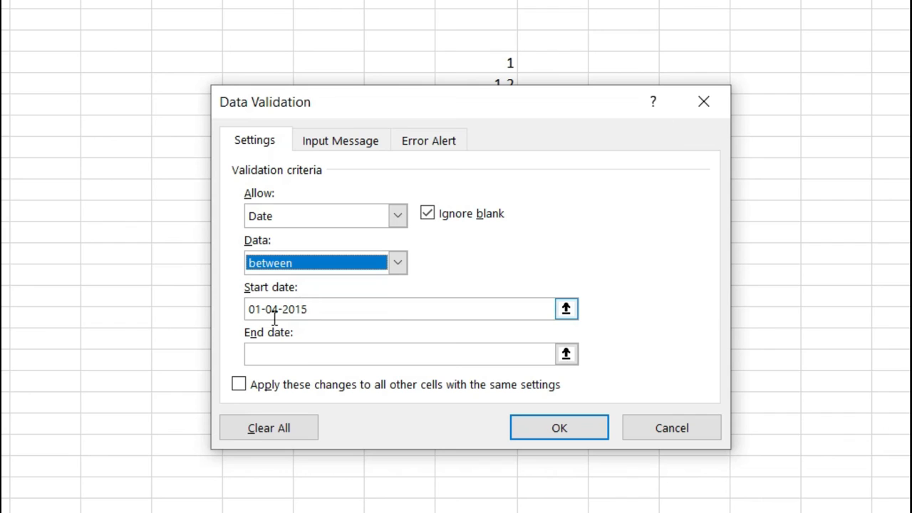
pyautogui.click(306, 354)
pyautogui.write('31')
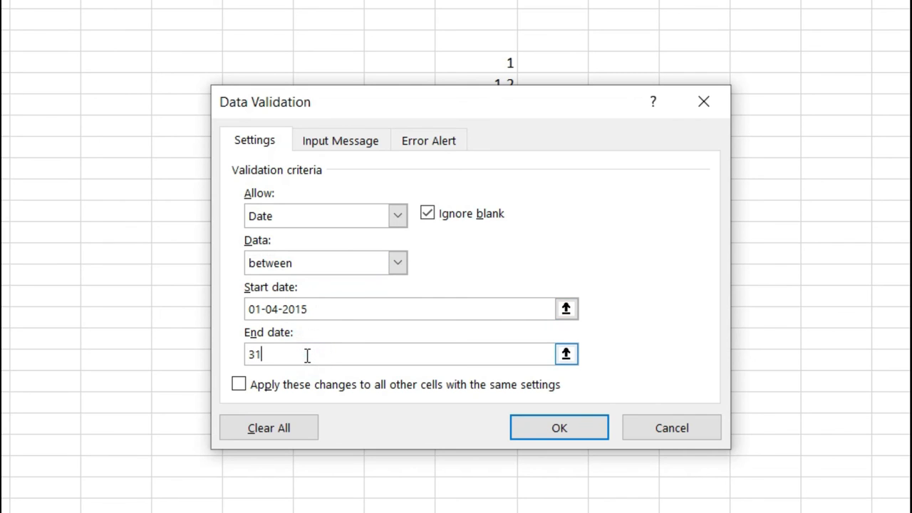
pyautogui.write('-03-2016')
pyautogui.click(539, 425)
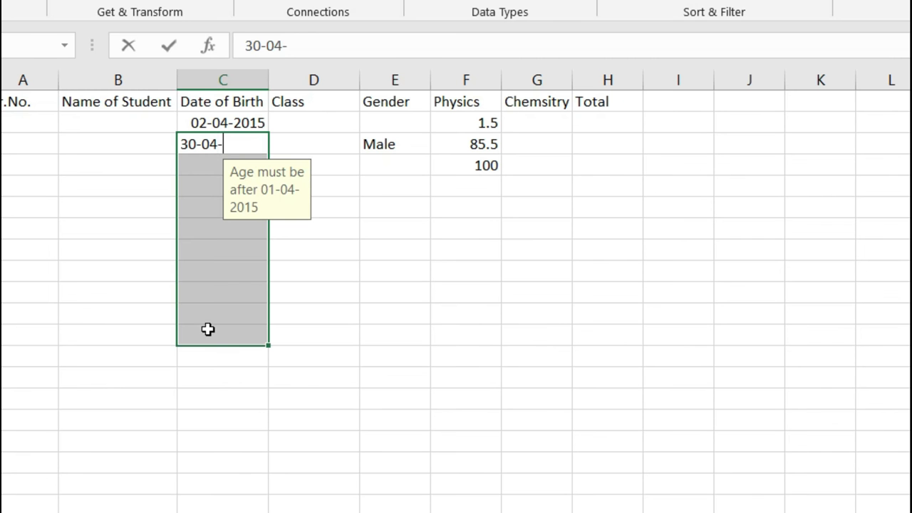
# - Test the date validation in cell C3 with a date of birth past the rule's end date, and correct its month to March
pyautogui.write('2016')
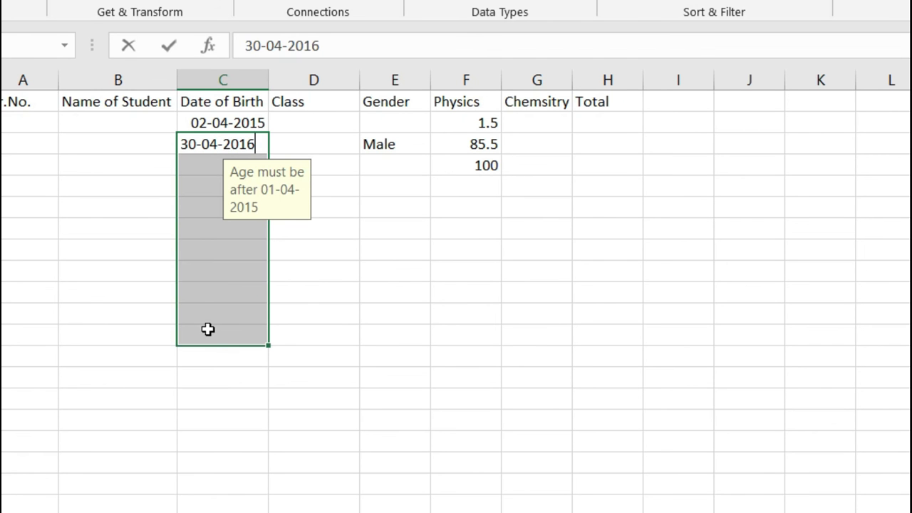
pyautogui.press('Return')
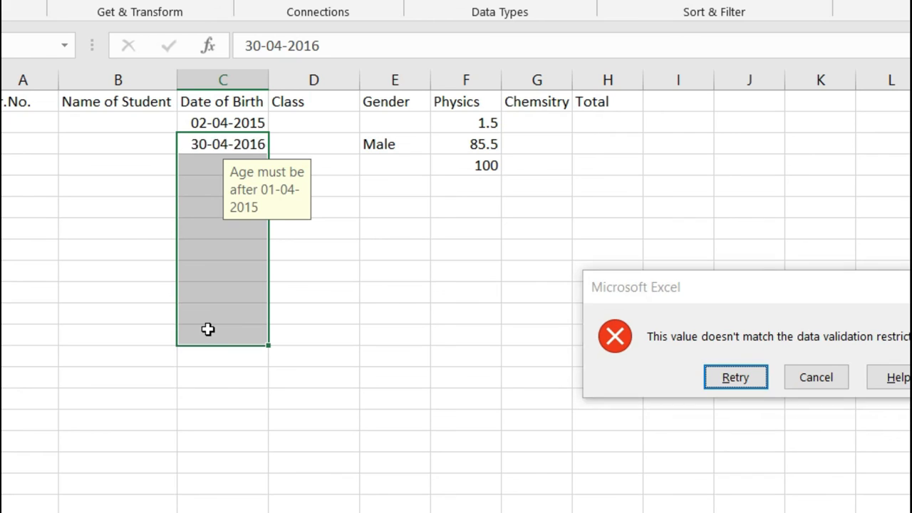
pyautogui.press('Return')
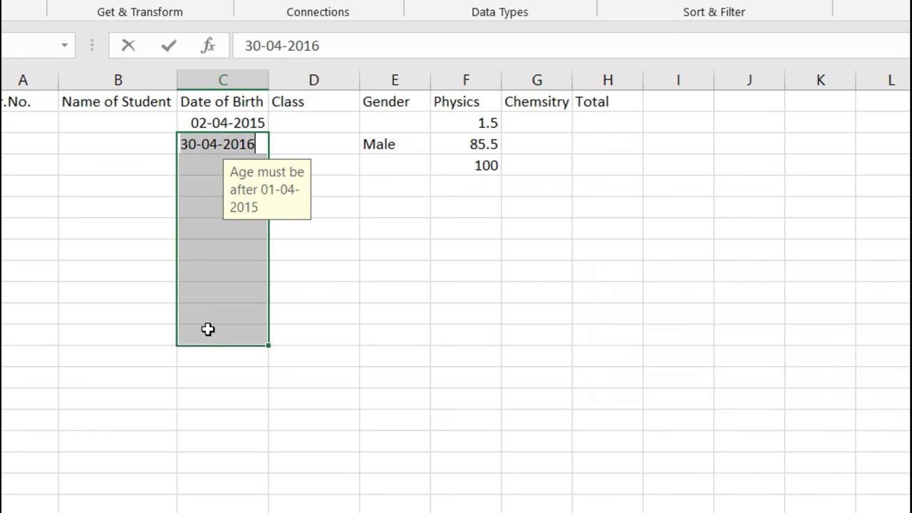
pyautogui.click(213, 146)
pyautogui.press('BackSpace')
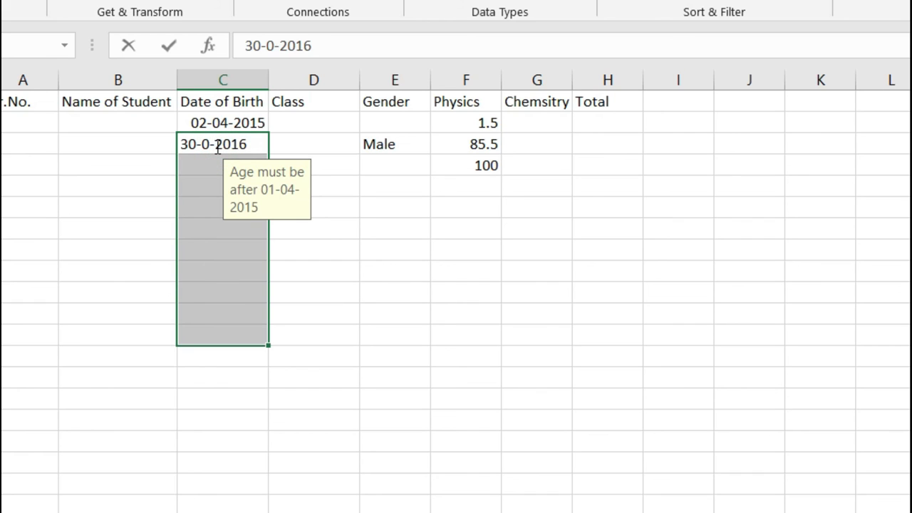
pyautogui.write('3')
pyautogui.press('Return')
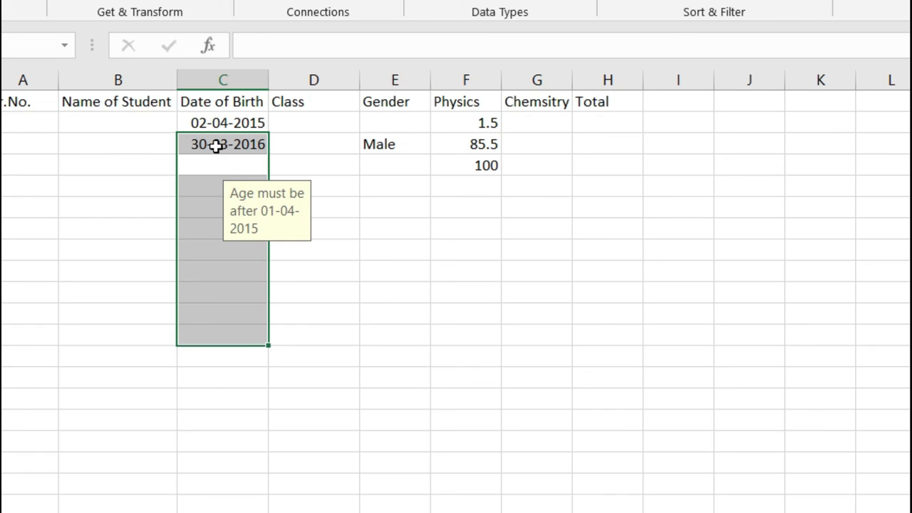
# - Review the list validation settings of cell E7 under Gender, and close them without changes
pyautogui.click(396, 223)
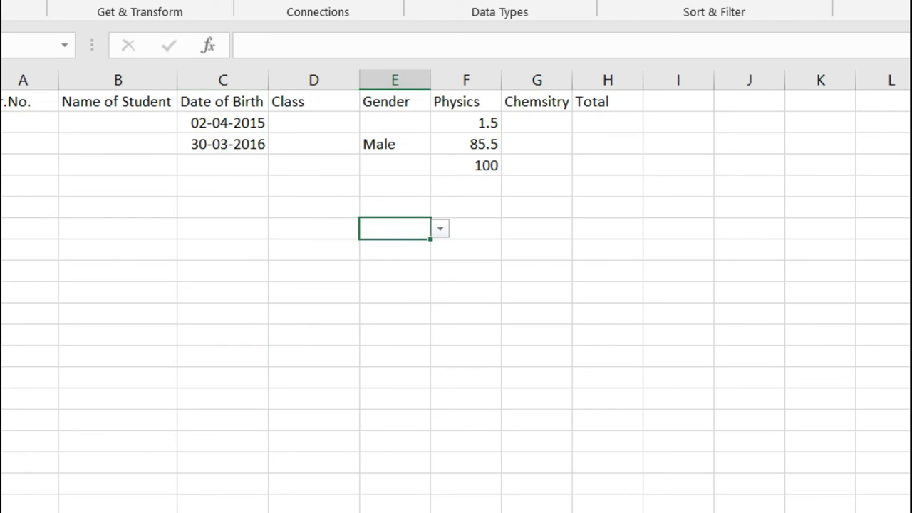
pyautogui.click(908, 1)
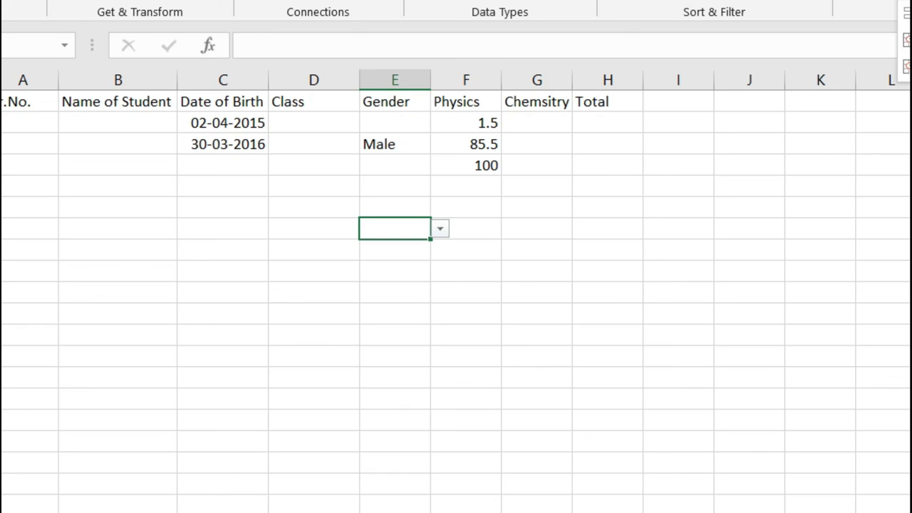
pyautogui.click(909, 13)
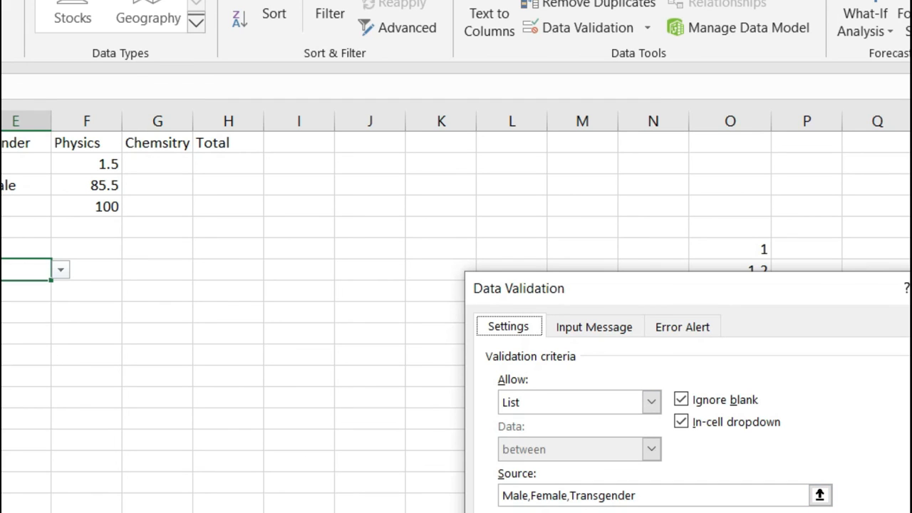
pyautogui.press('Escape')
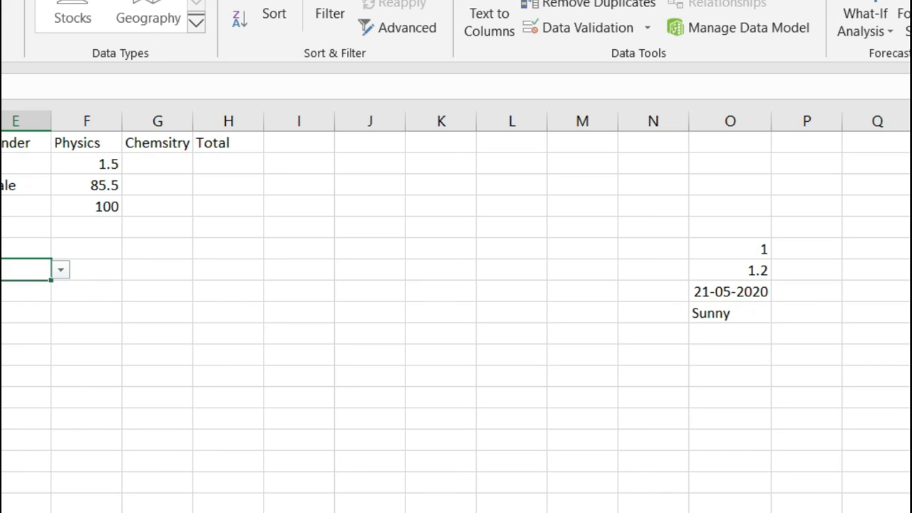
# - Clear the test entries below the header row through cell O10, and enter serial number 1 and the student's name in row 2
pyautogui.moveTo(22, 163); pyautogui.dragTo(753, 332)
pyautogui.press('Delete')
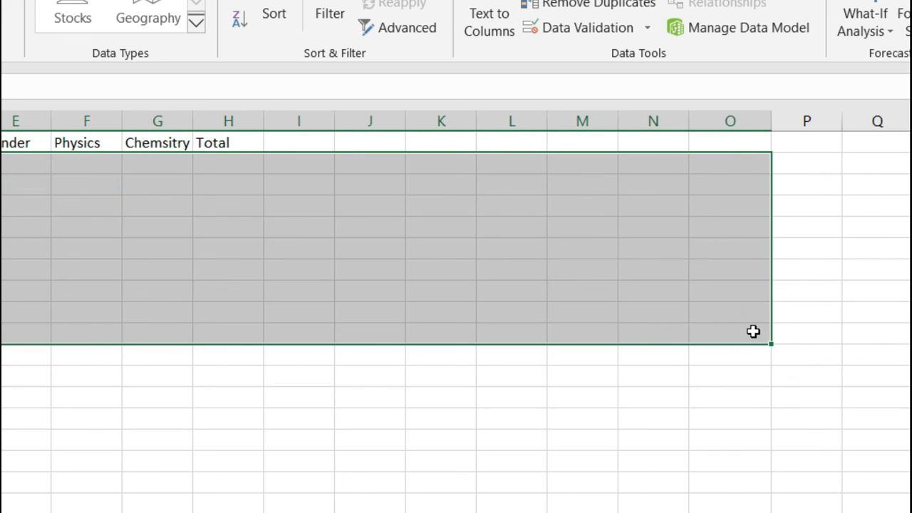
pyautogui.click(1, 163)
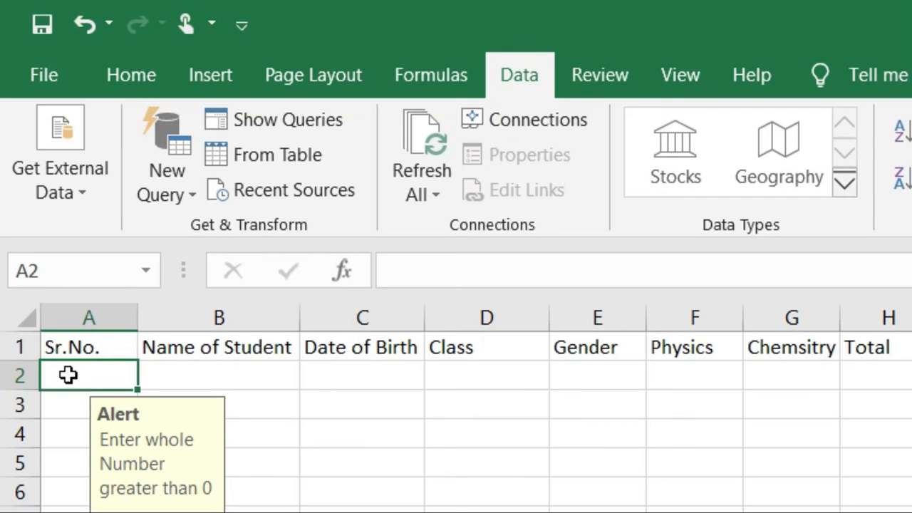
pyautogui.write('1')
pyautogui.press('Tab')
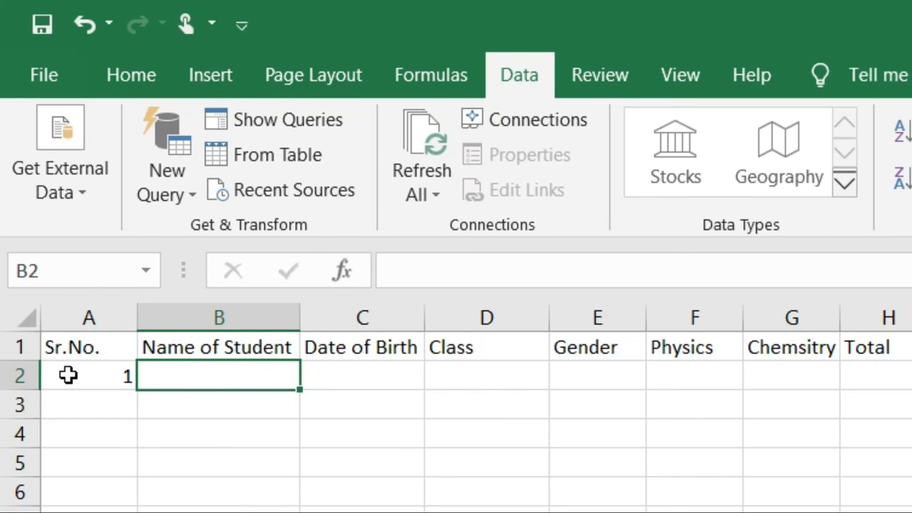
pyautogui.write('Abhishek')
pyautogui.press('Tab')
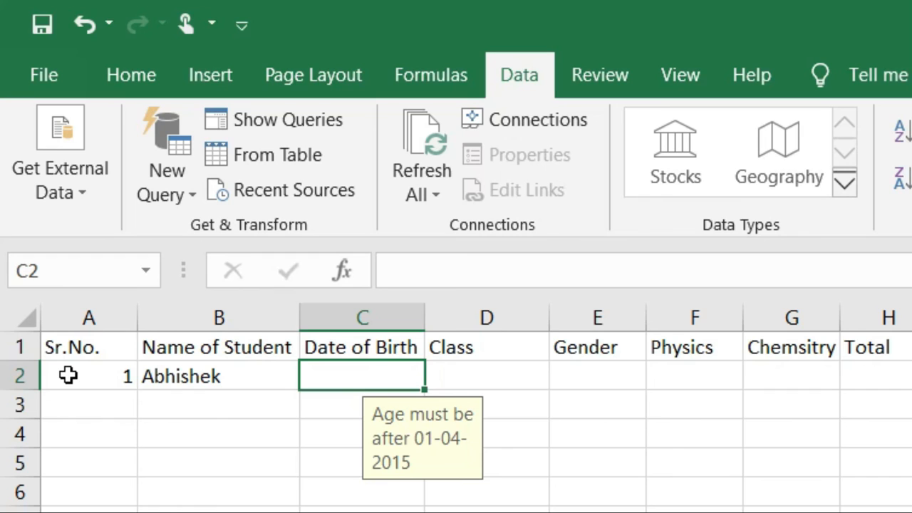
# - Test the date validation in cell C2 with a date one day after the rule's end date, and discard the entry
pyautogui.write('01')
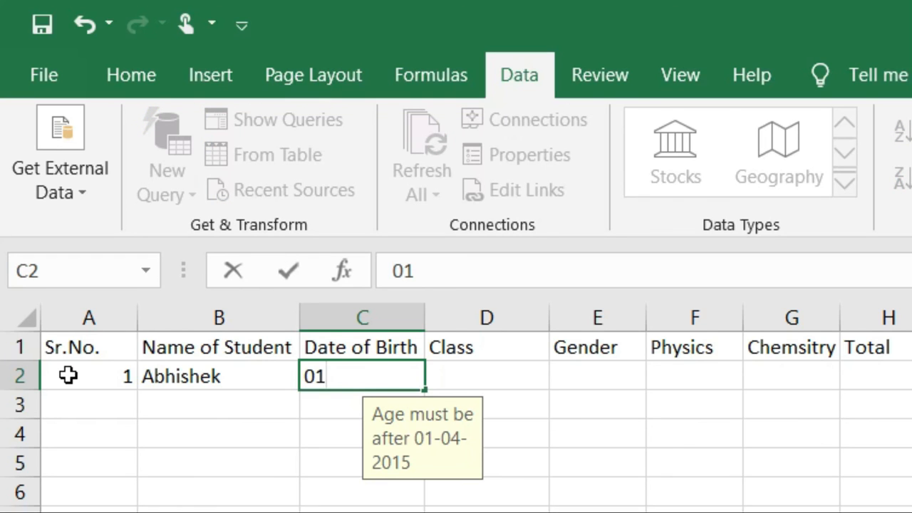
pyautogui.write('-04-2')
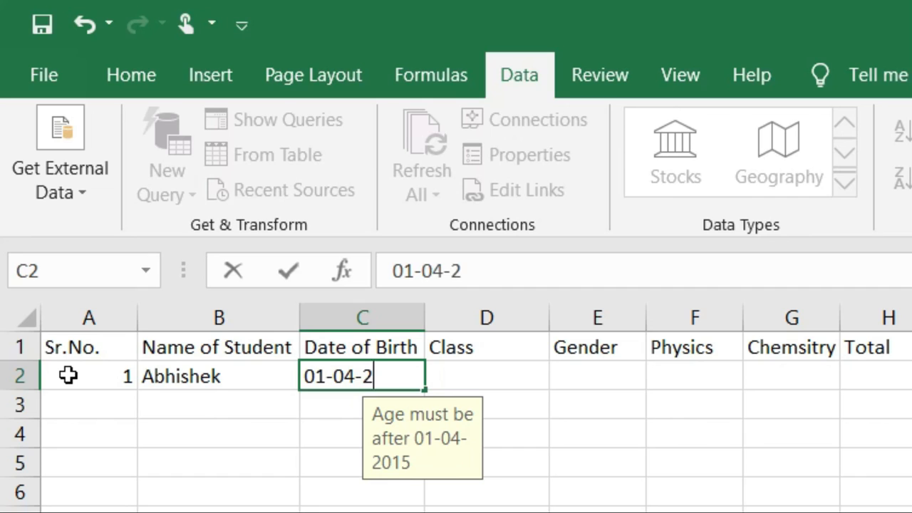
pyautogui.write('016')
pyautogui.press('Return')
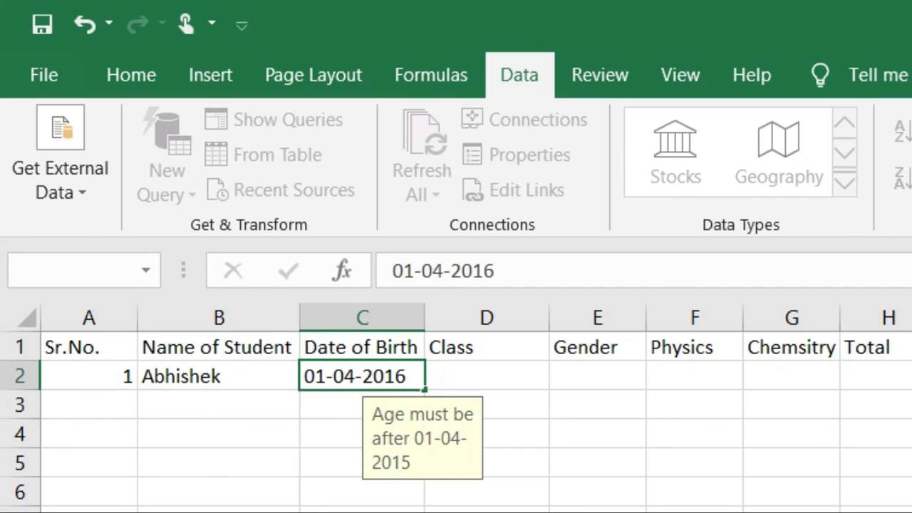
pyautogui.press('Escape')
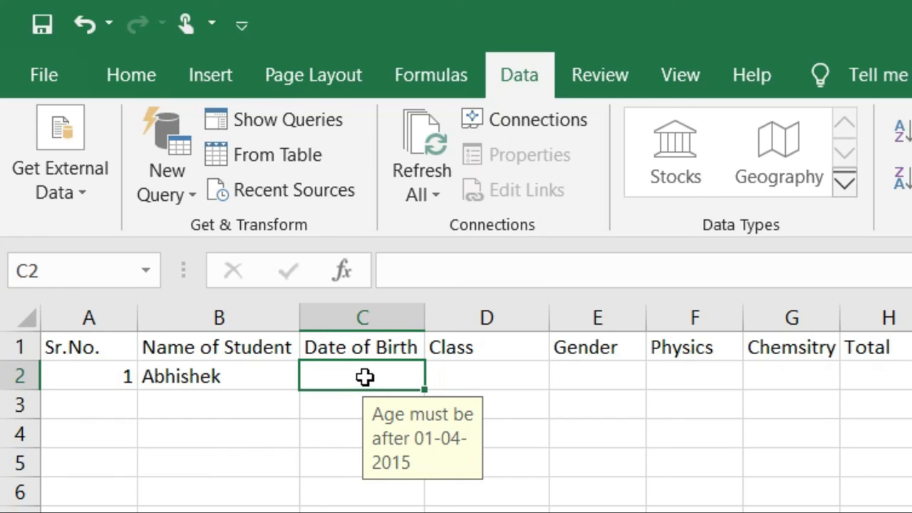
# - Enter a date of birth one day before the rule's end date in cell C2
pyautogui.write('30-')
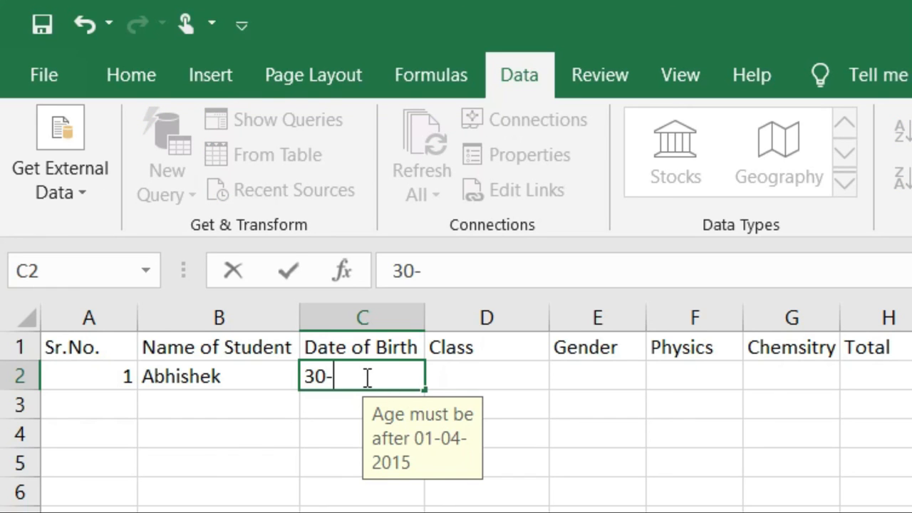
pyautogui.write('03-2016')
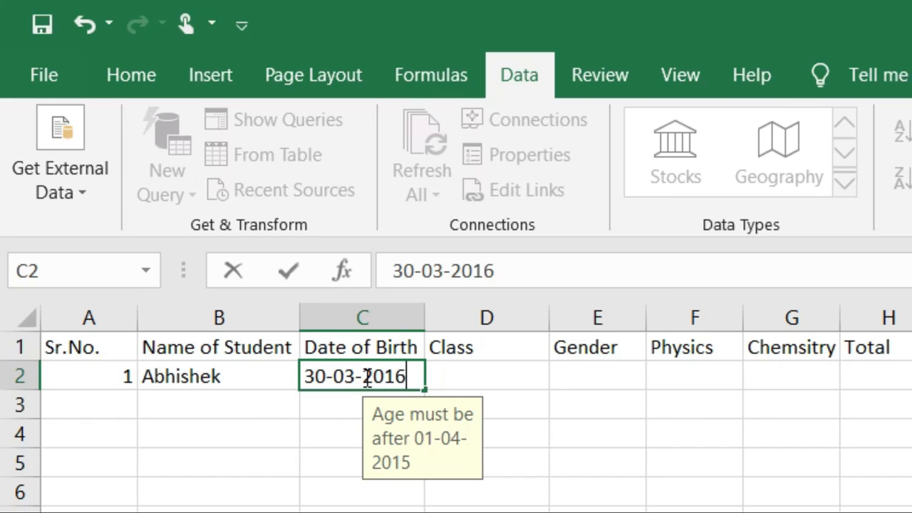
pyautogui.press('Tab')
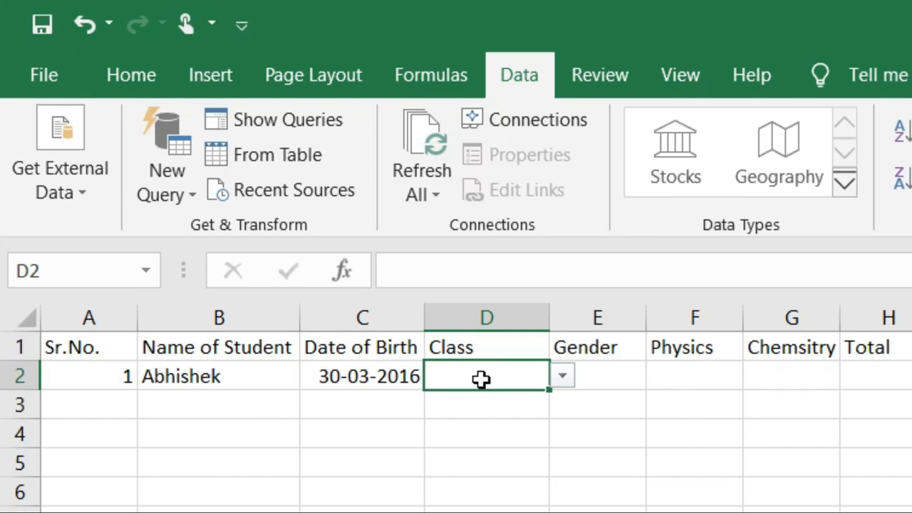
# - Choose VI B as the class in cell D2 and Male as the gender in cell E2
pyautogui.click(563, 378)
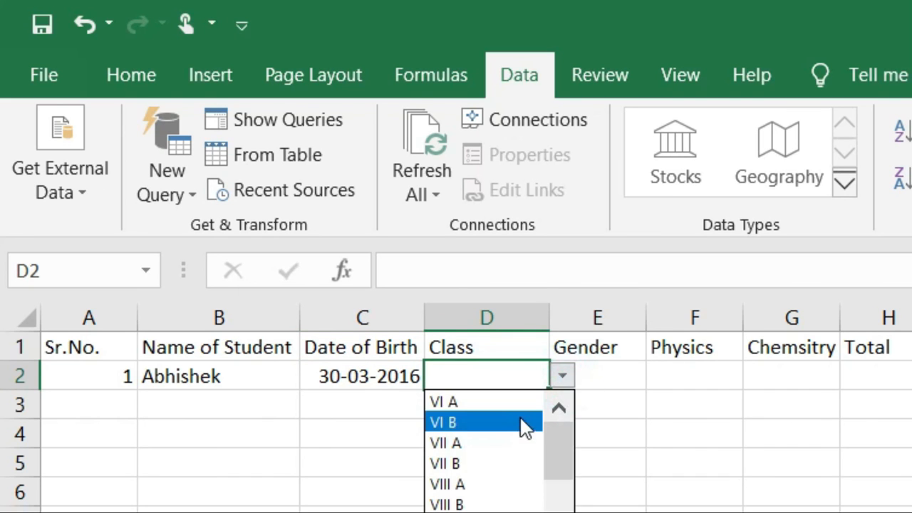
pyautogui.click(495, 422)
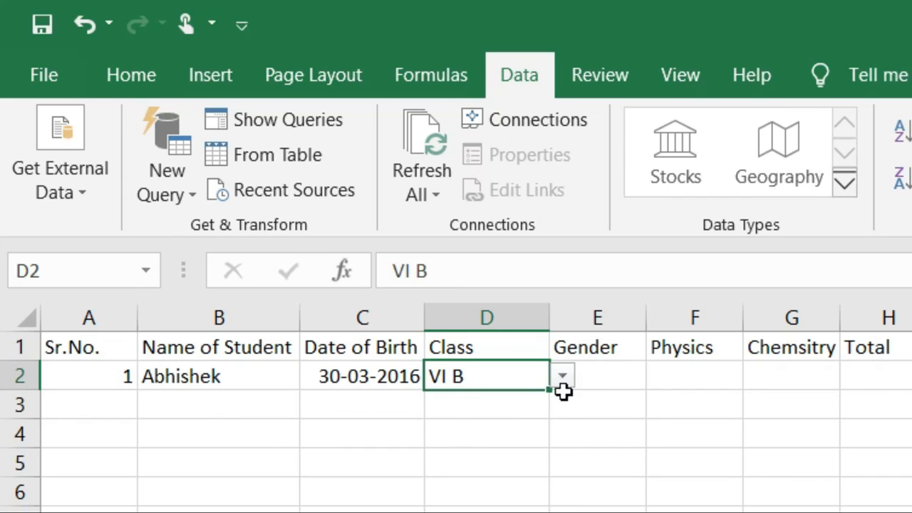
pyautogui.click(609, 383)
pyautogui.click(659, 380)
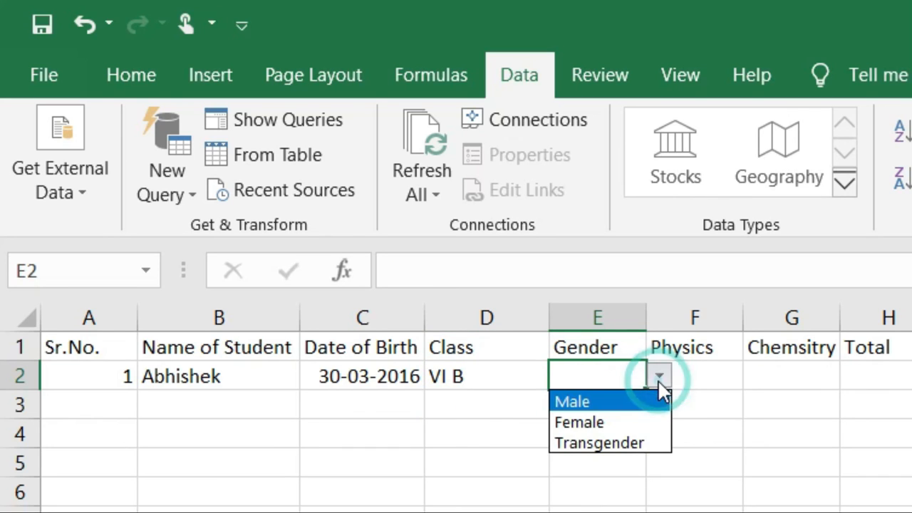
pyautogui.click(630, 403)
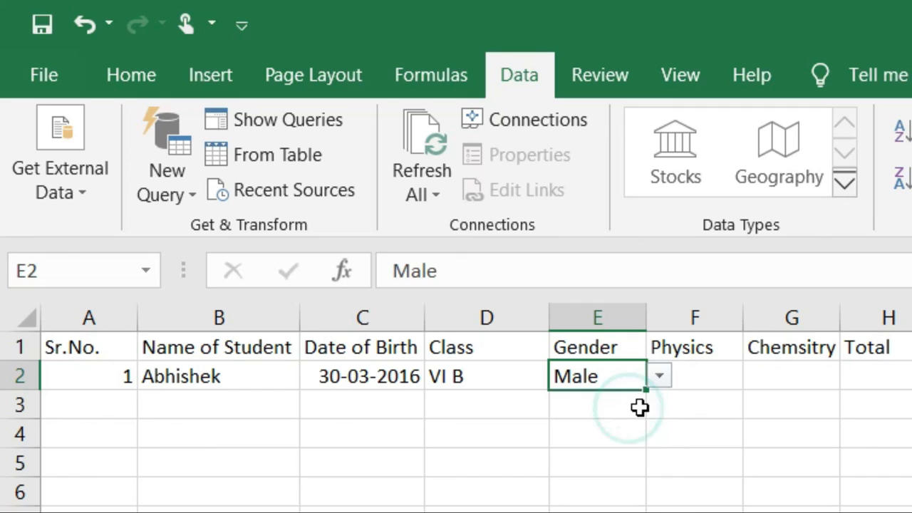
# - Test the Physics validation by trying to enter 102 in cell F2
pyautogui.click(713, 380)
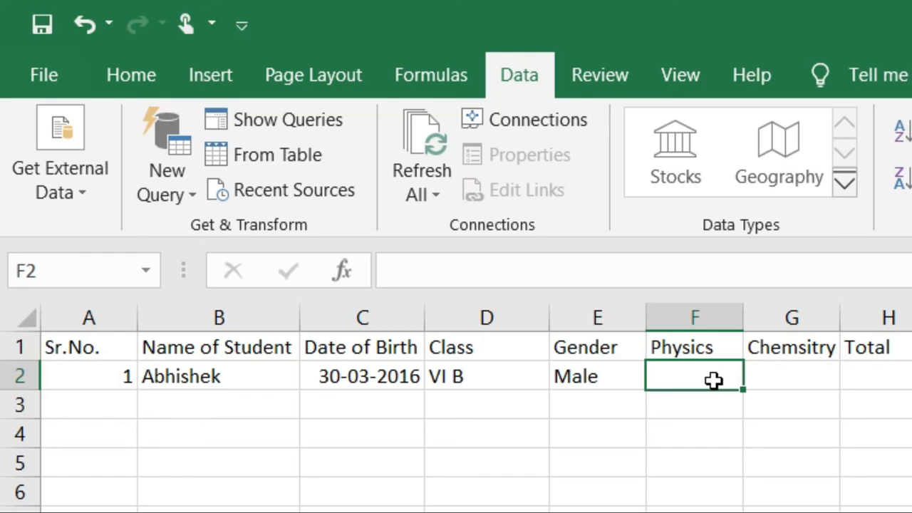
pyautogui.write('102')
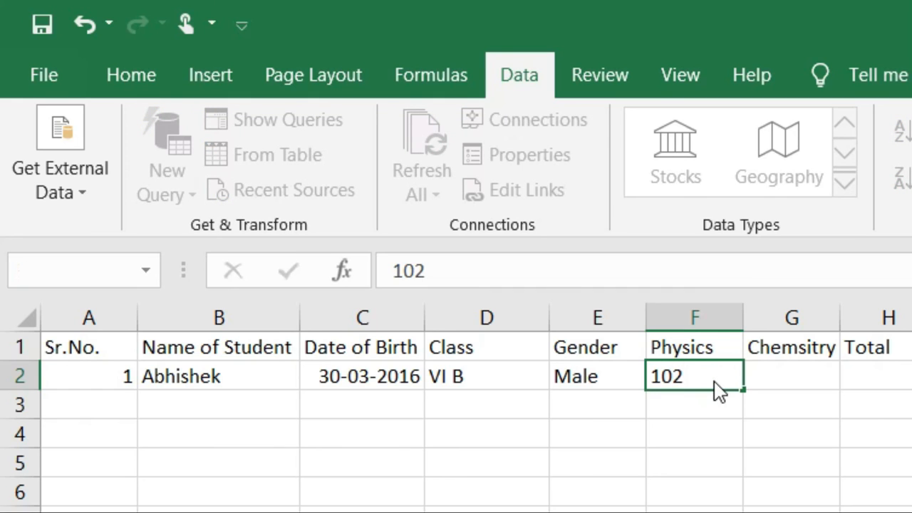
pyautogui.press('Return')
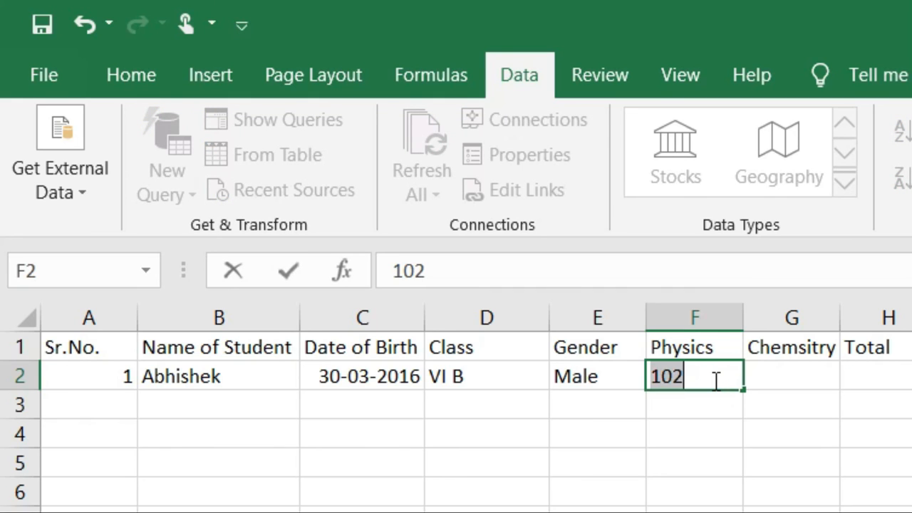
# - Enter 98.5 as the Physics mark in cell F2 and 84.6 as the Chemistry mark in cell G2
pyautogui.write('98.5')
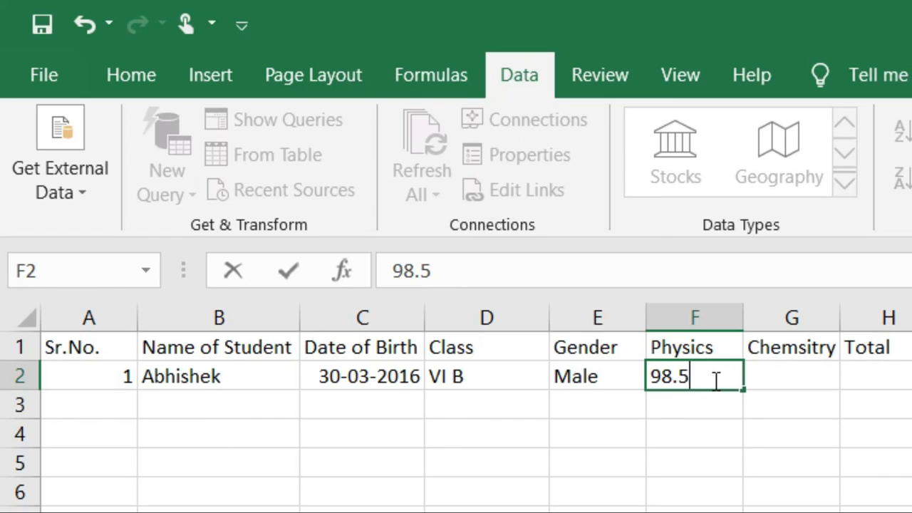
pyautogui.press('Tab')
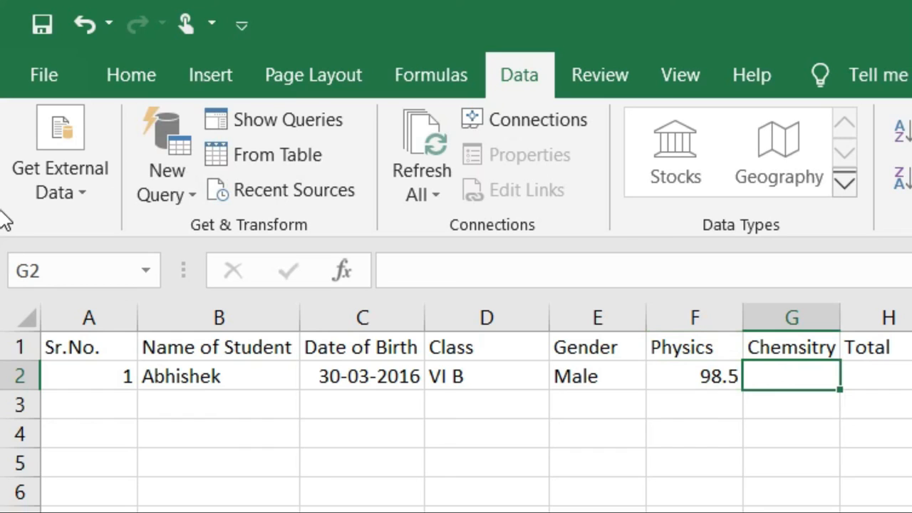
pyautogui.write('84.6')
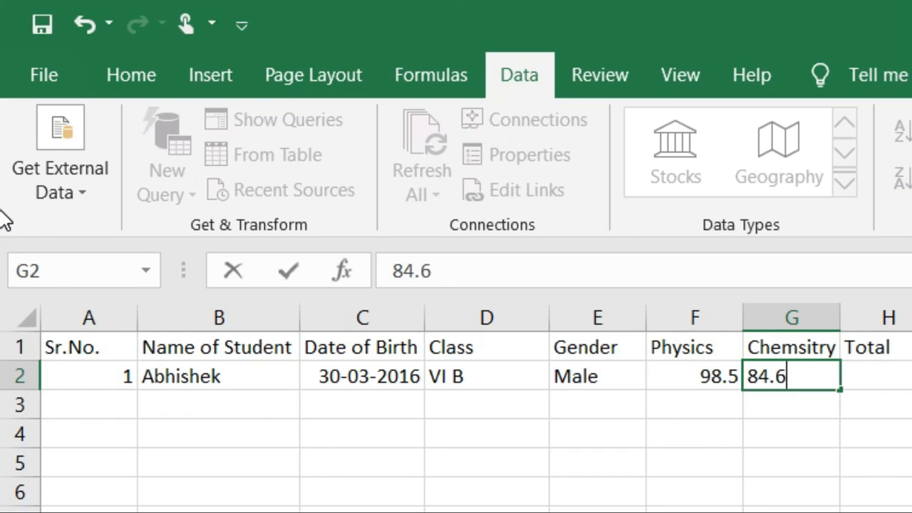
pyautogui.press('Tab')
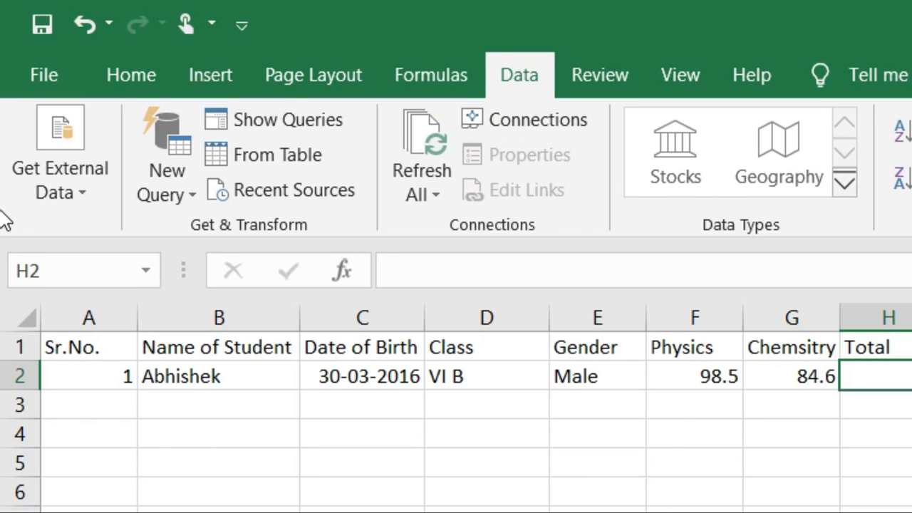
# - Enter a SUM formula over F2:G2 in cell H2 for the first student's total and check the formula
pyautogui.write('=sum')
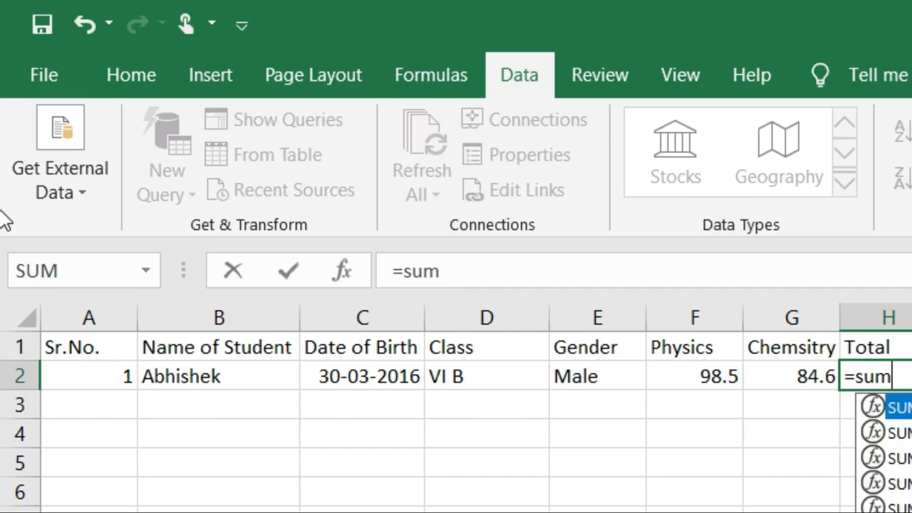
pyautogui.write('(')
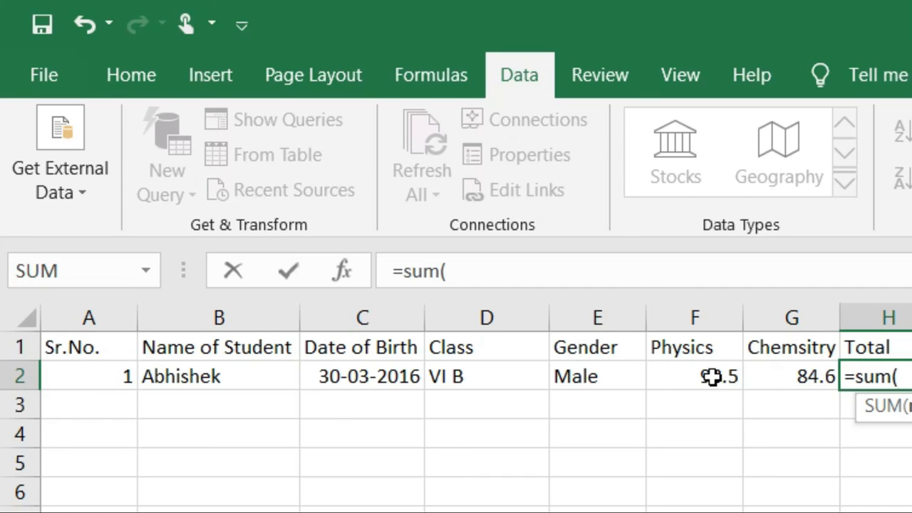
pyautogui.moveTo(712, 378); pyautogui.dragTo(786, 376)
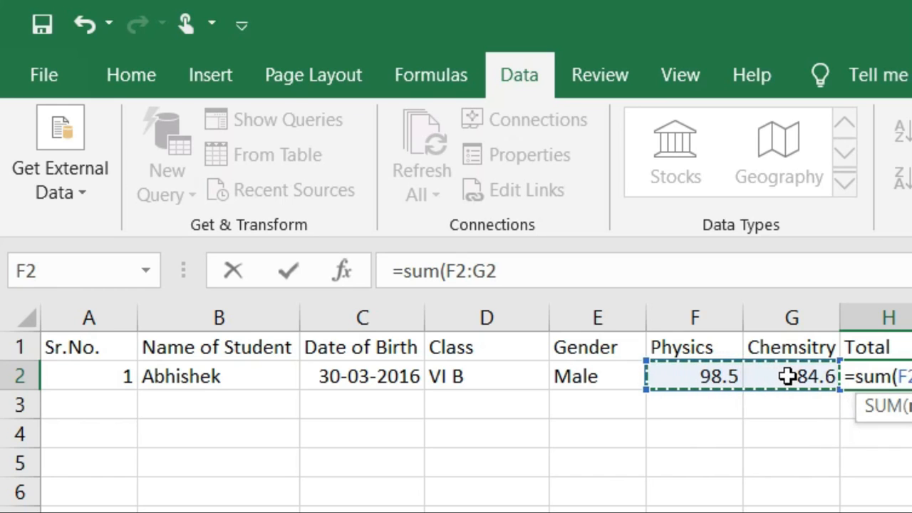
pyautogui.write(')')
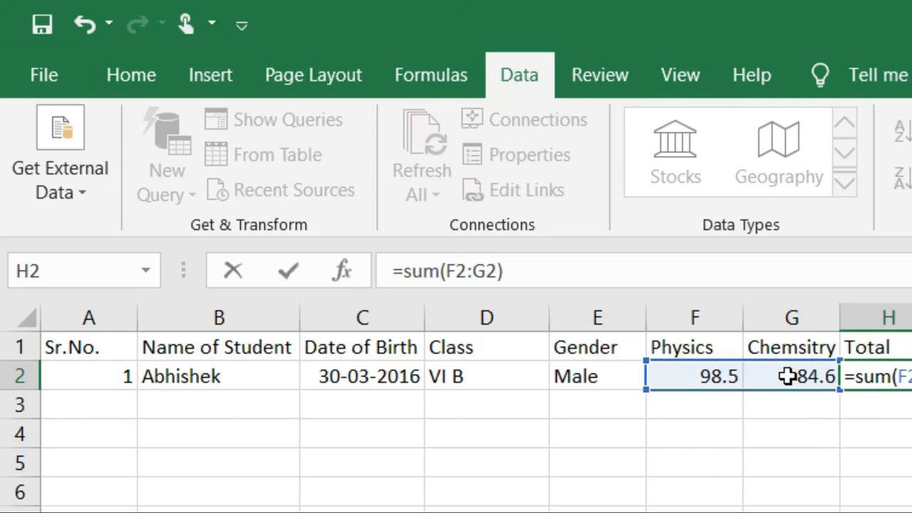
pyautogui.press('Return')
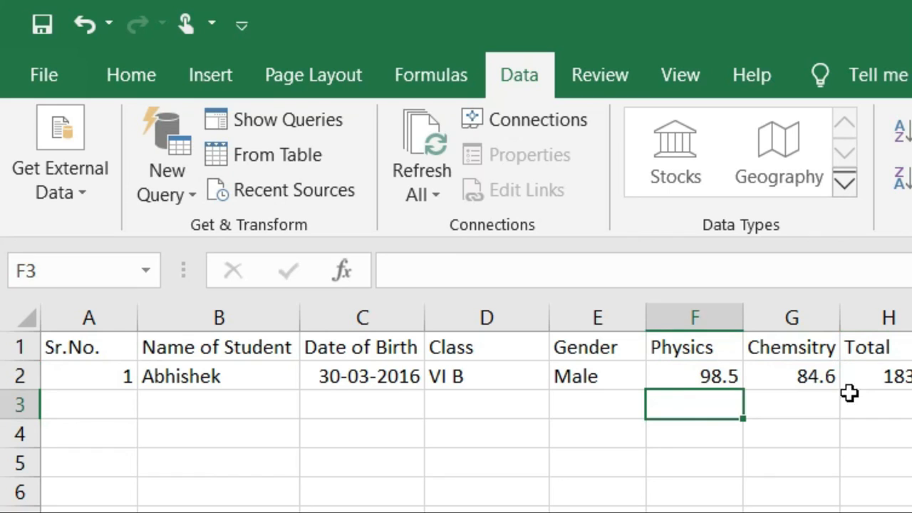
pyautogui.click(876, 374)
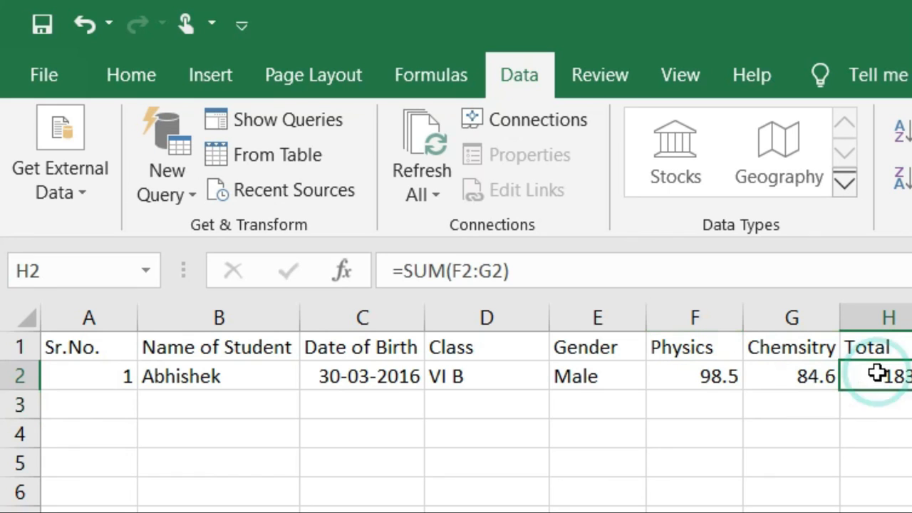
# - Enter serial number 2 in cell A3 and the second student's name in cell B3
pyautogui.click(113, 406)
pyautogui.write('2')
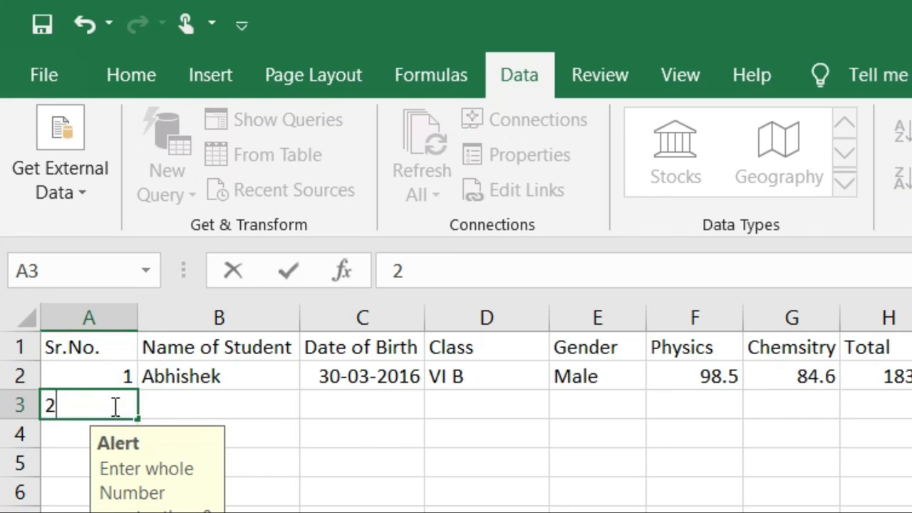
pyautogui.press('Tab')
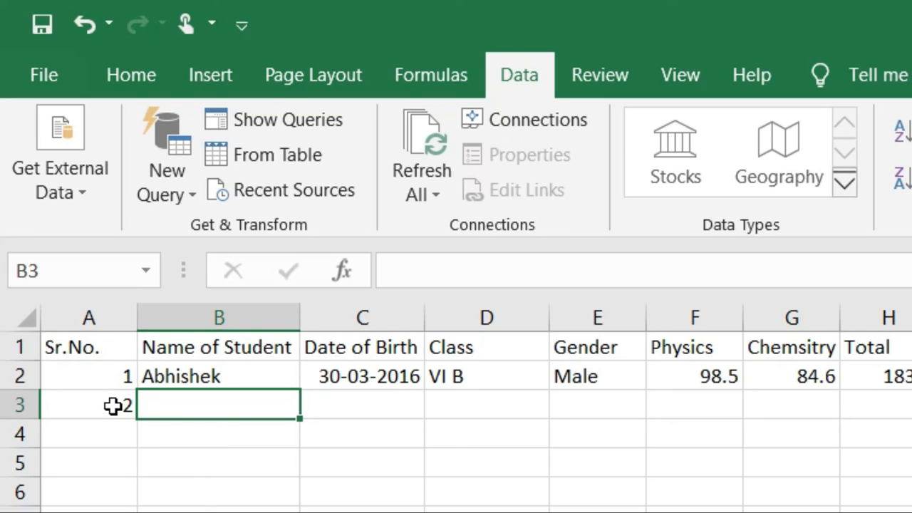
pyautogui.write('Abhi')
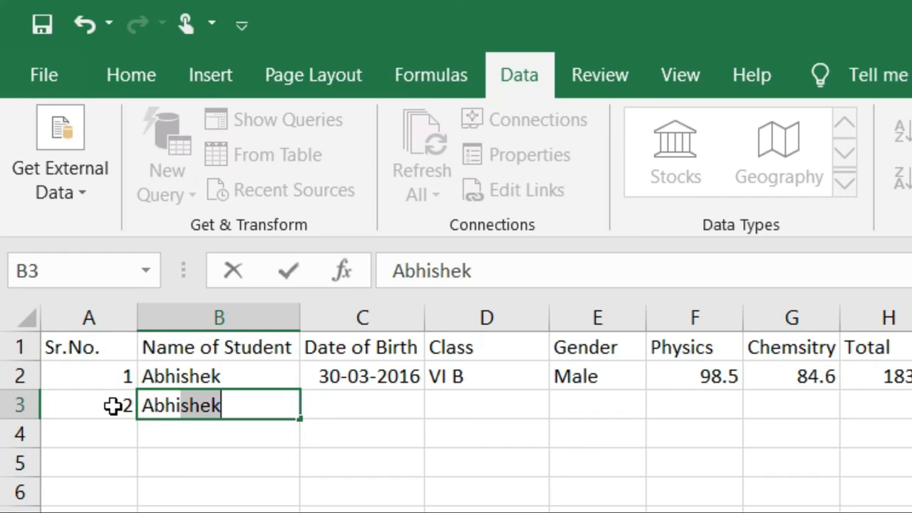
pyautogui.write('nav')
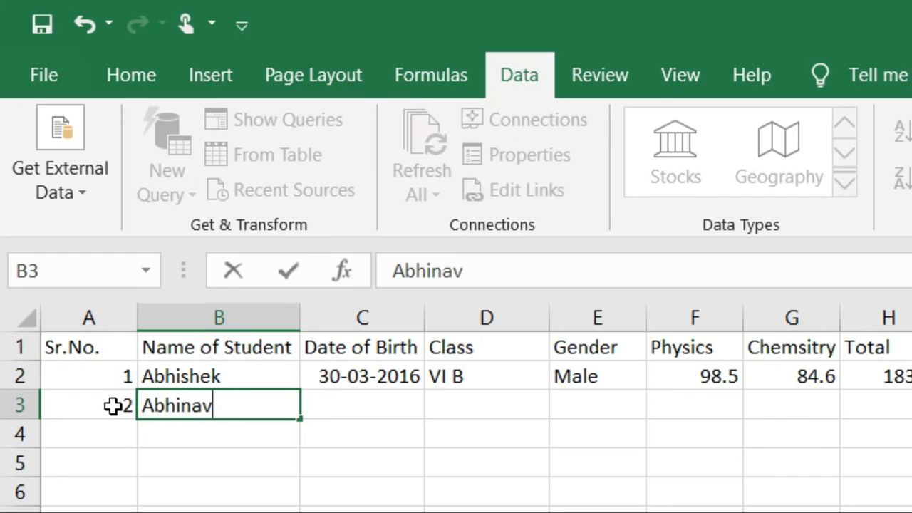
pyautogui.press('Tab')
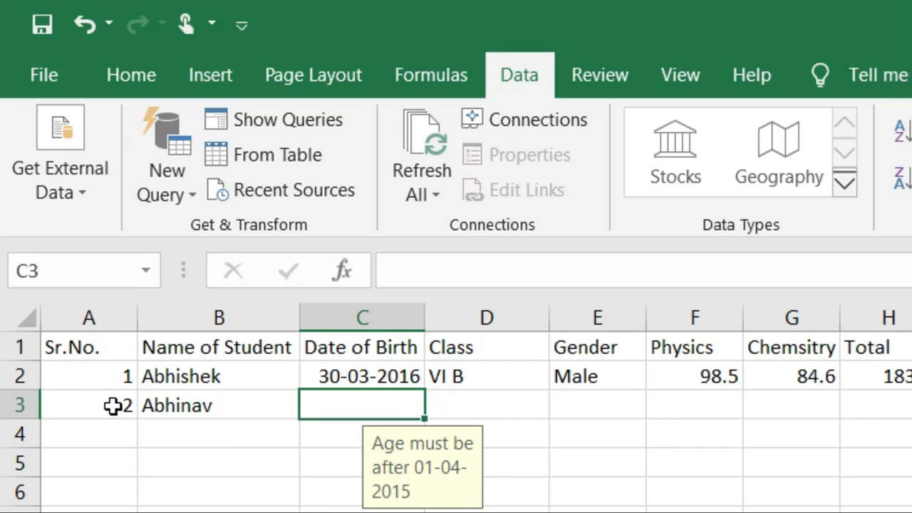
# - Enter the same date of birth as in cell C2 in cell C3
pyautogui.write('30-')
pyautogui.write('03-20')
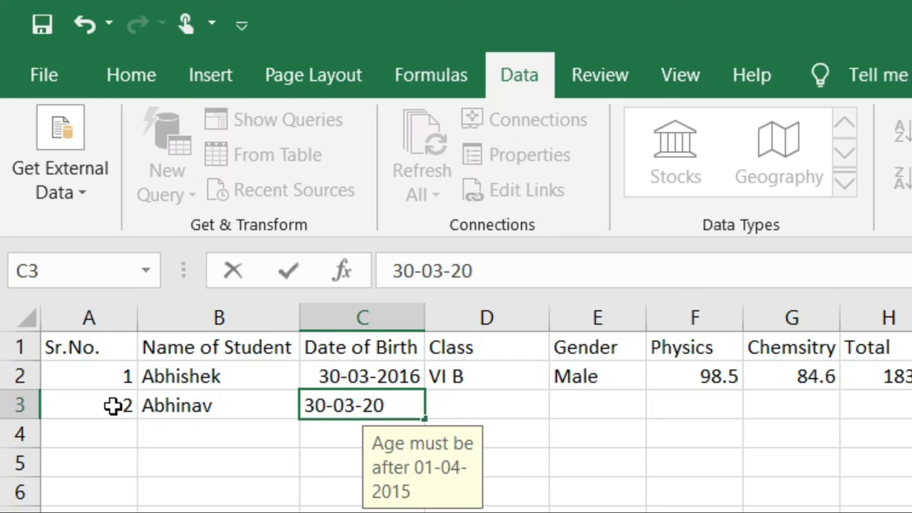
pyautogui.write('16')
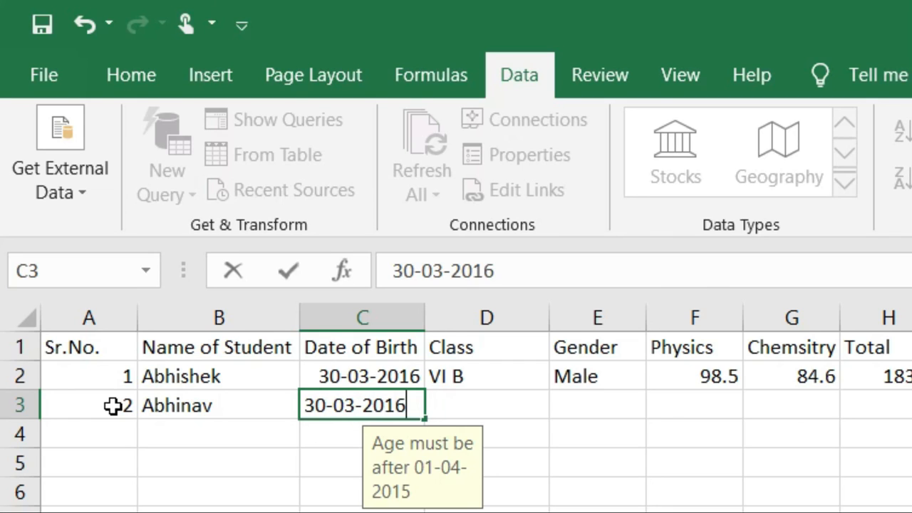
pyautogui.press('Tab')
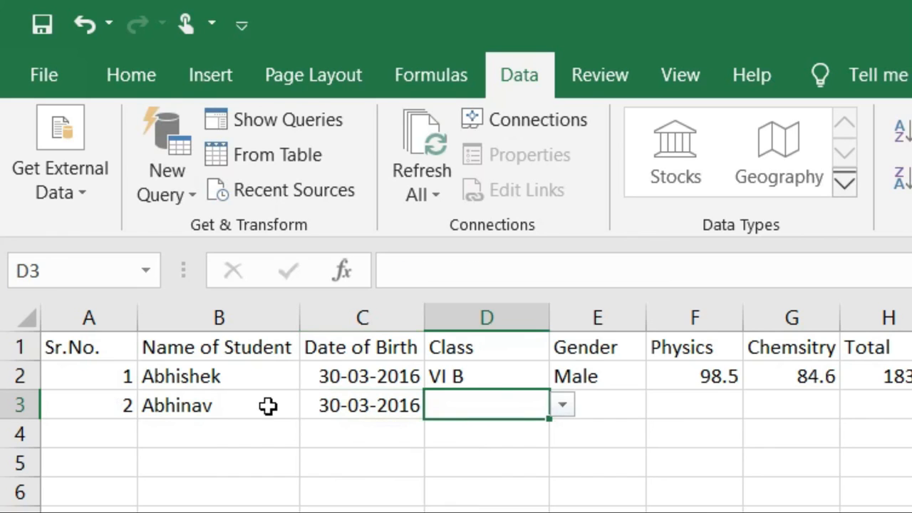
# - Choose VI A as the class in cell D3 and test its list validation by trying to enter v
pyautogui.click(562, 405)
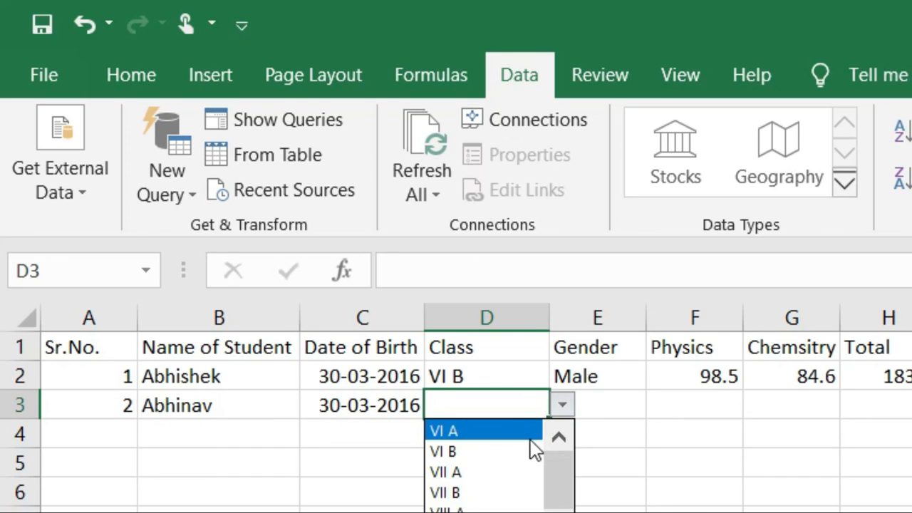
pyautogui.click(527, 432)
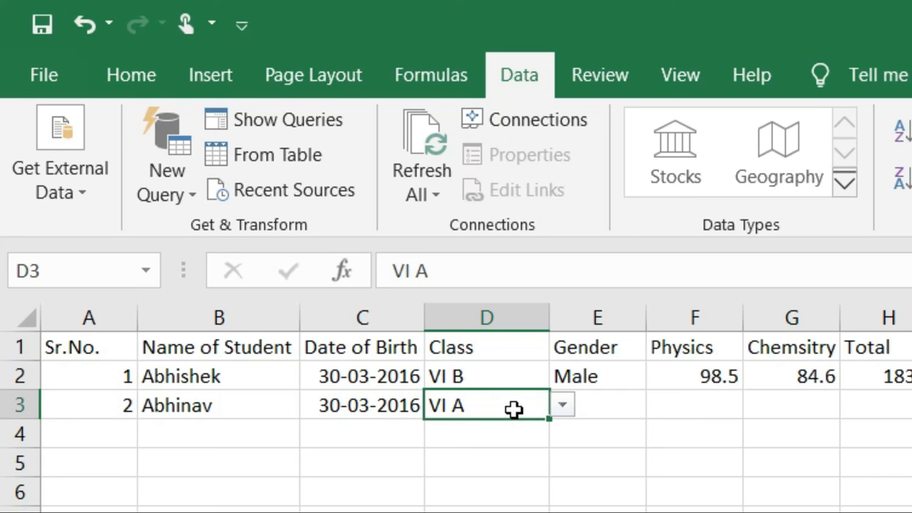
pyautogui.write('v')
pyautogui.press('BackSpace')
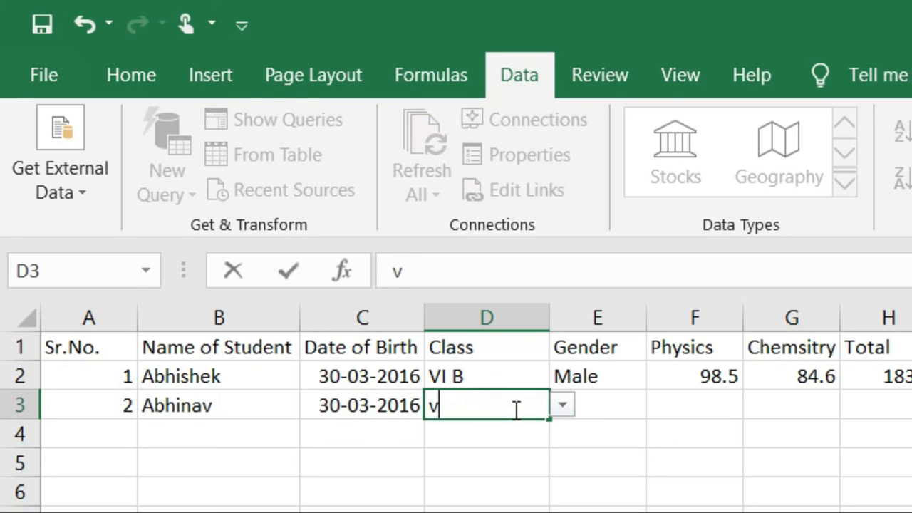
pyautogui.press('Return')
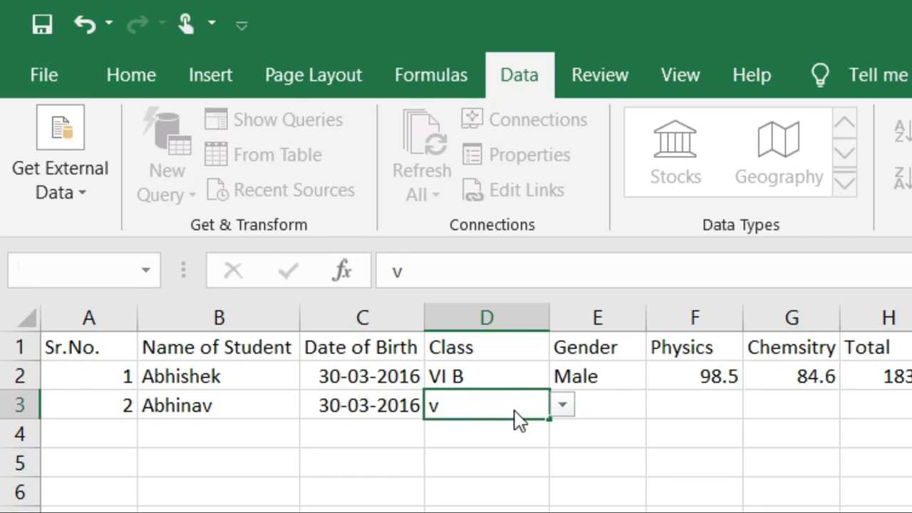
pyautogui.press('Return')
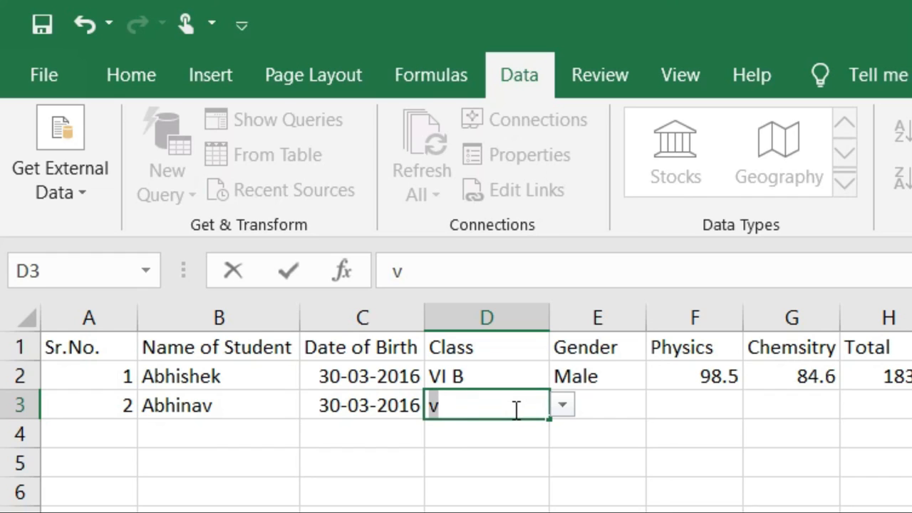
# - Enter vi b as the class in cell D3 and choose Male as the gender in cell E3
pyautogui.write('vi b')
pyautogui.press('Tab')
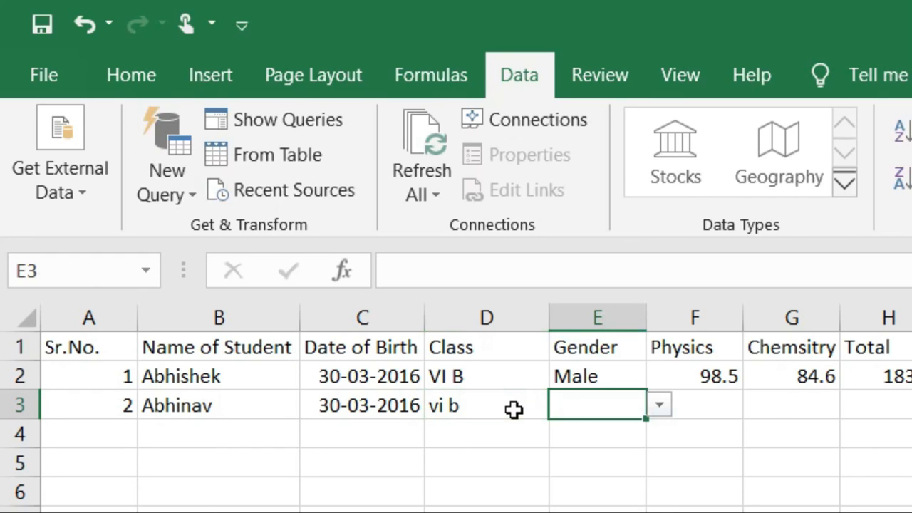
pyautogui.click(660, 406)
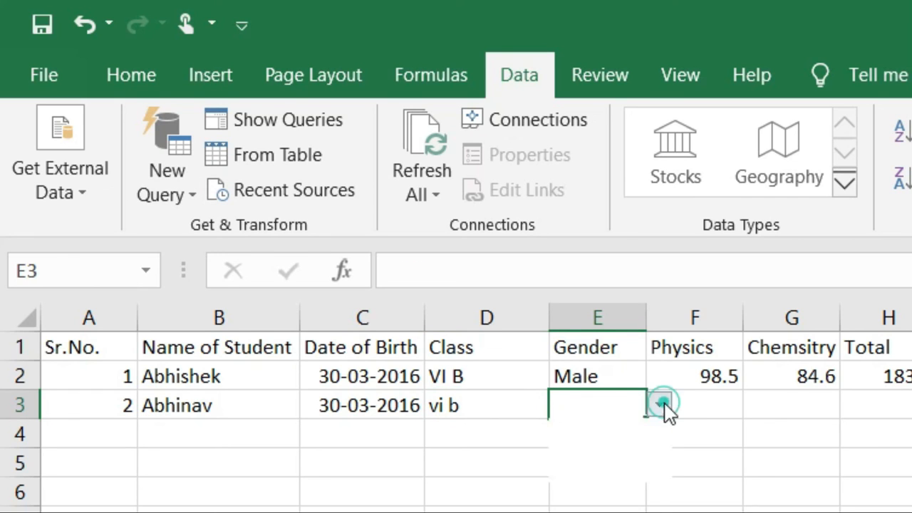
pyautogui.click(630, 434)
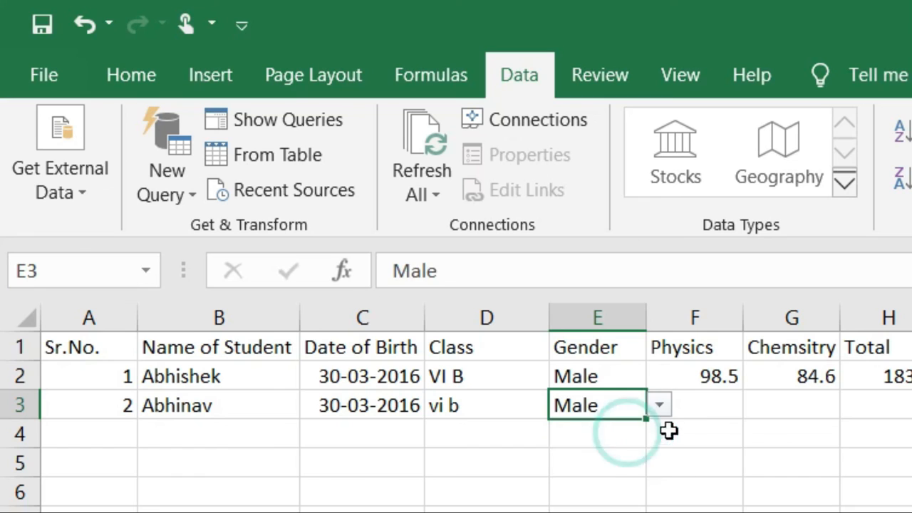
# - Enter 97.5 as the Physics mark in cell F3 and 75.8 as the Chemistry mark in cell G3
pyautogui.click(709, 412)
pyautogui.write('97.5')
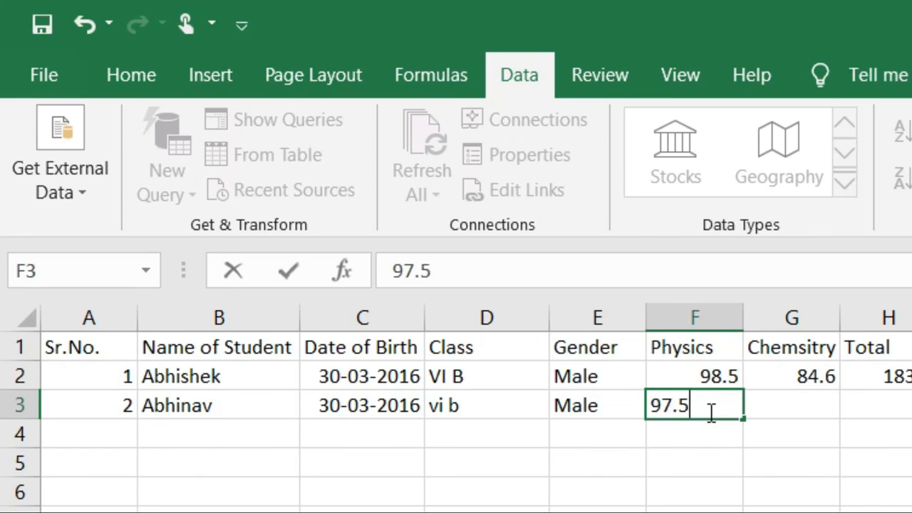
pyautogui.press('Return')
pyautogui.press('Up')
pyautogui.press('Right')
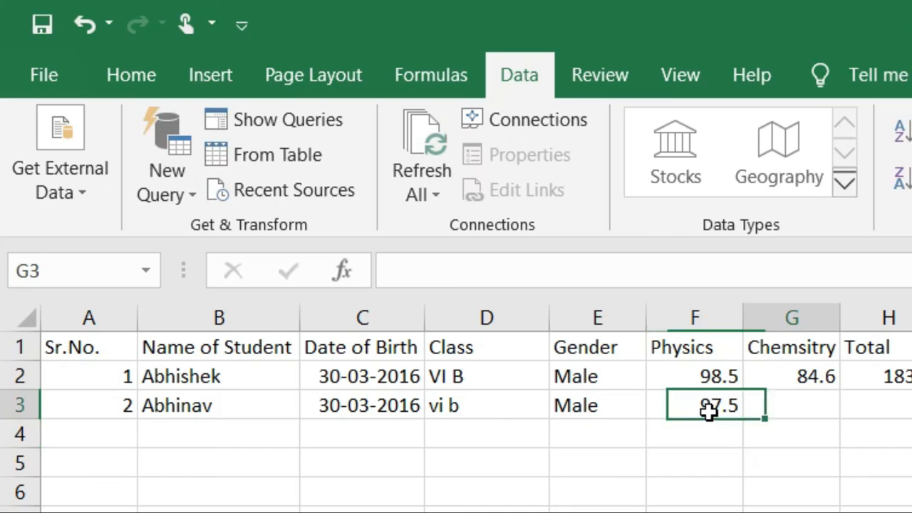
pyautogui.write('75.8')
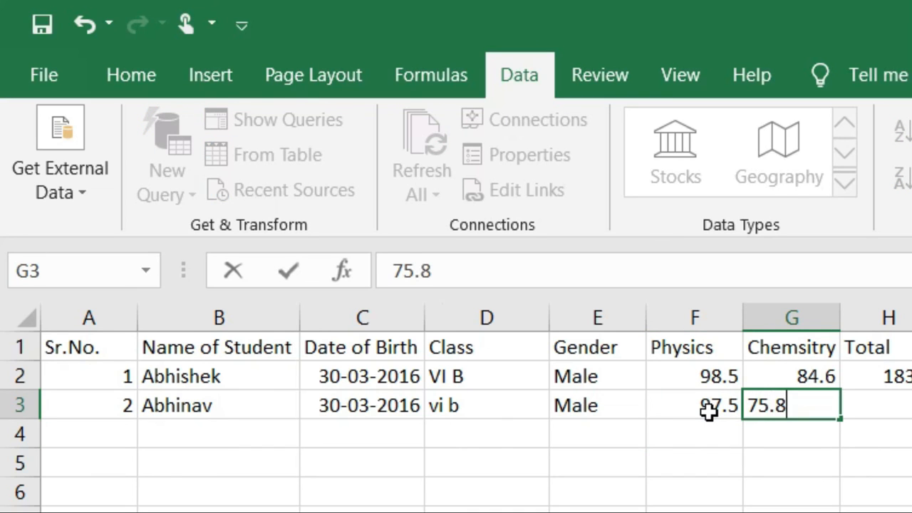
pyautogui.press('Tab')
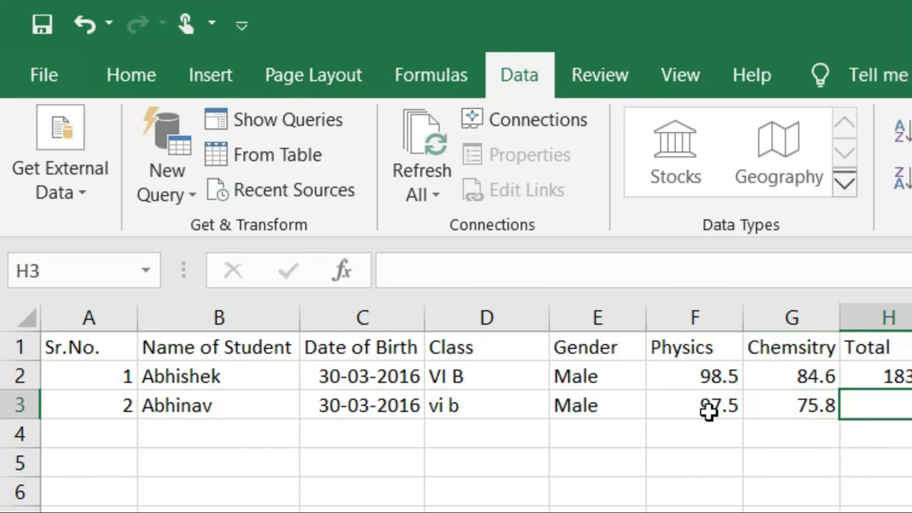
# - Fill the total formula from cell H2 down to cell H3
pyautogui.click(901, 377)
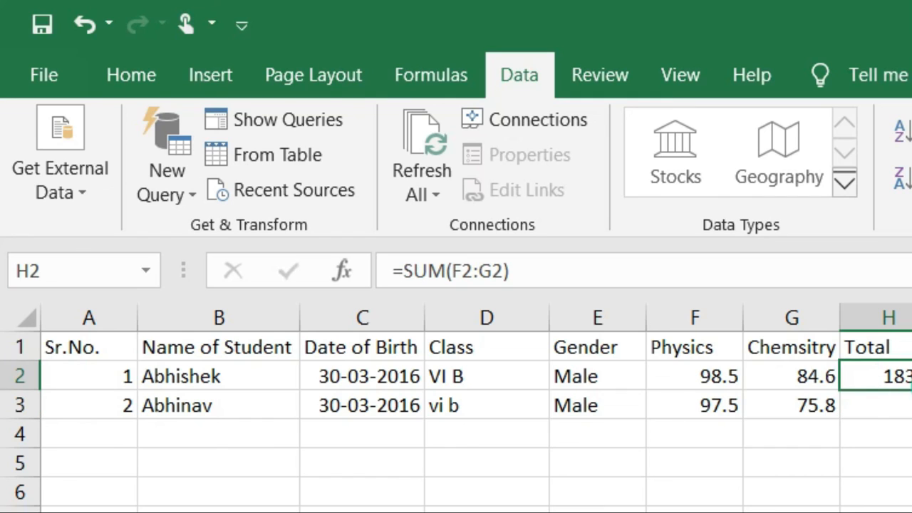
pyautogui.moveTo(911, 390); pyautogui.dragTo(911, 409)
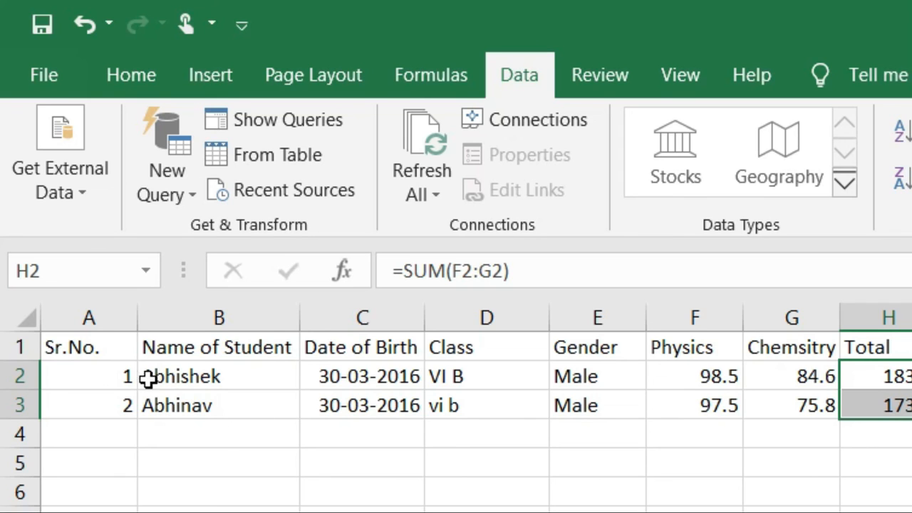
# - Format the range A1:H3 as a table with headers, using the light blue style in the second row of the Medium group
pyautogui.moveTo(76, 348); pyautogui.dragTo(893, 405)
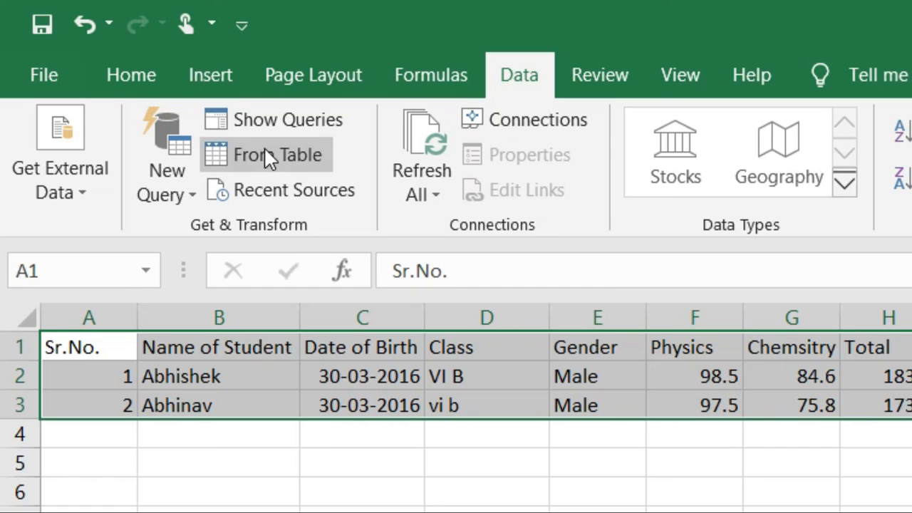
pyautogui.click(122, 76)
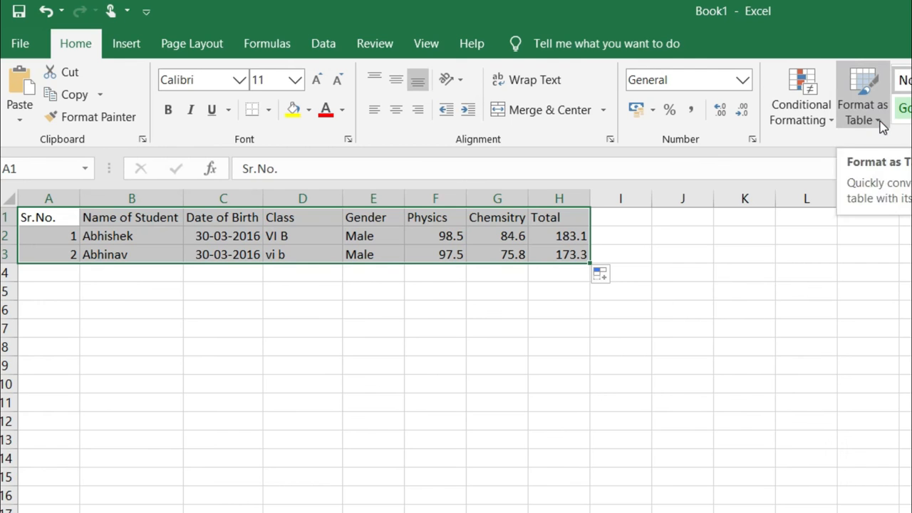
pyautogui.click(878, 118)
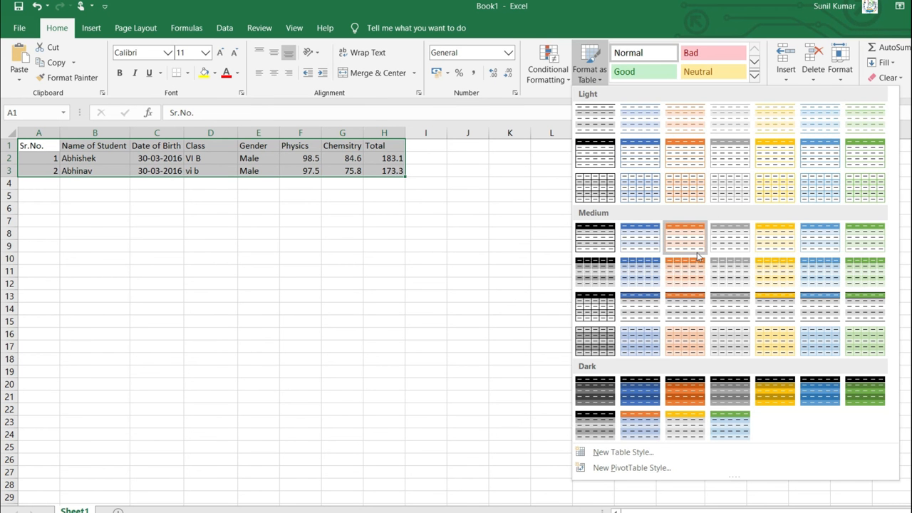
pyautogui.click(817, 279)
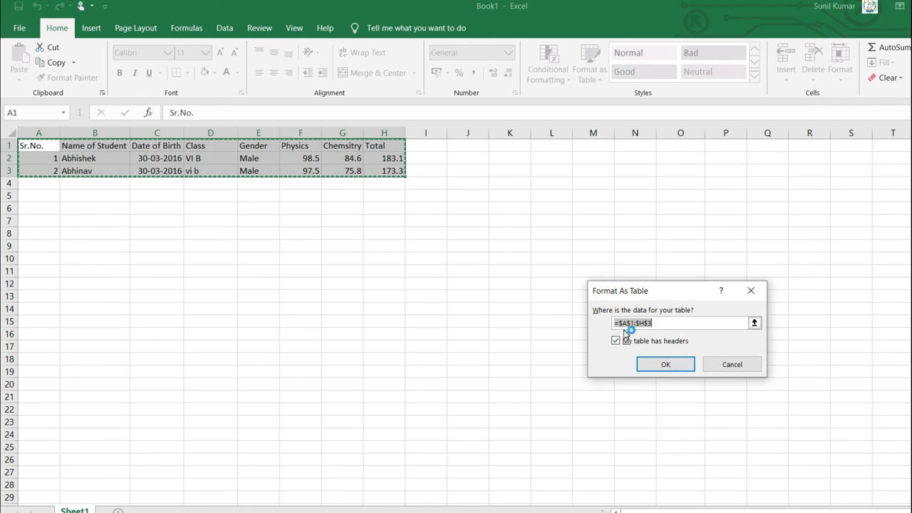
pyautogui.click(647, 365)
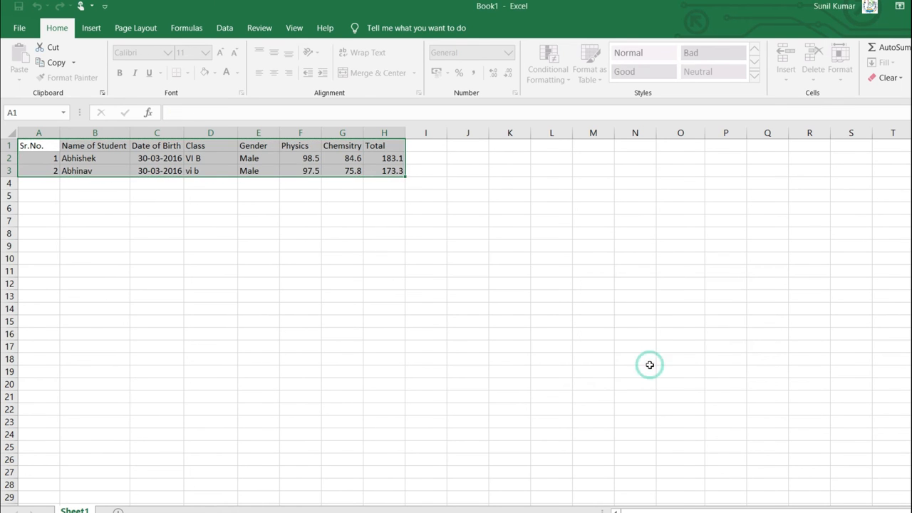
pyautogui.click(428, 247)
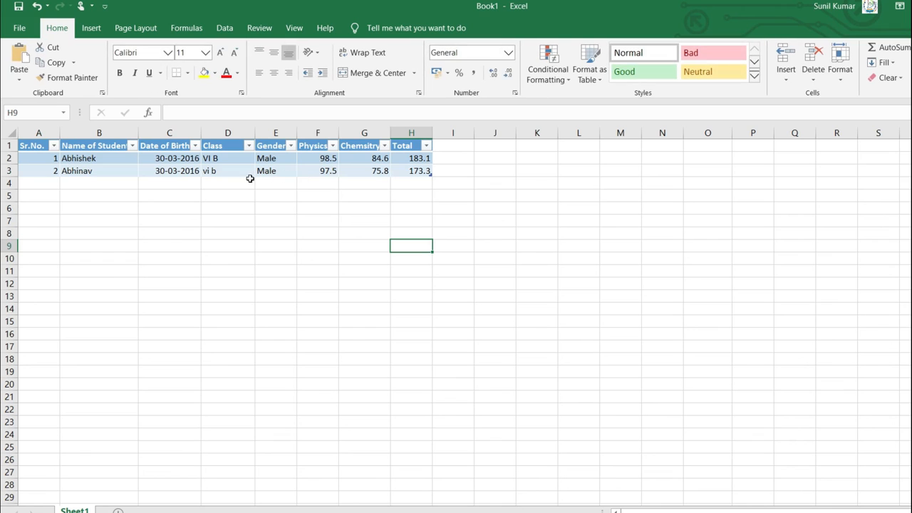
pyautogui.click(38, 145)
pyautogui.moveTo(38, 145); pyautogui.dragTo(404, 167)
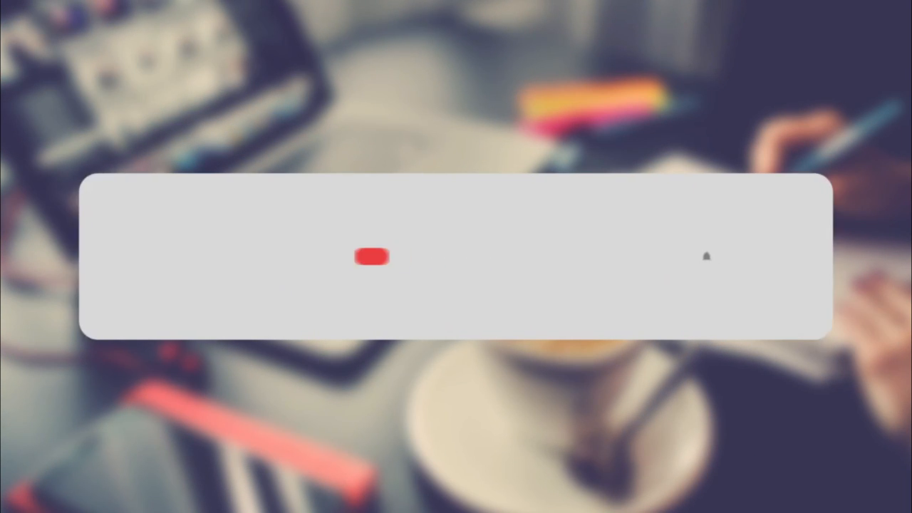